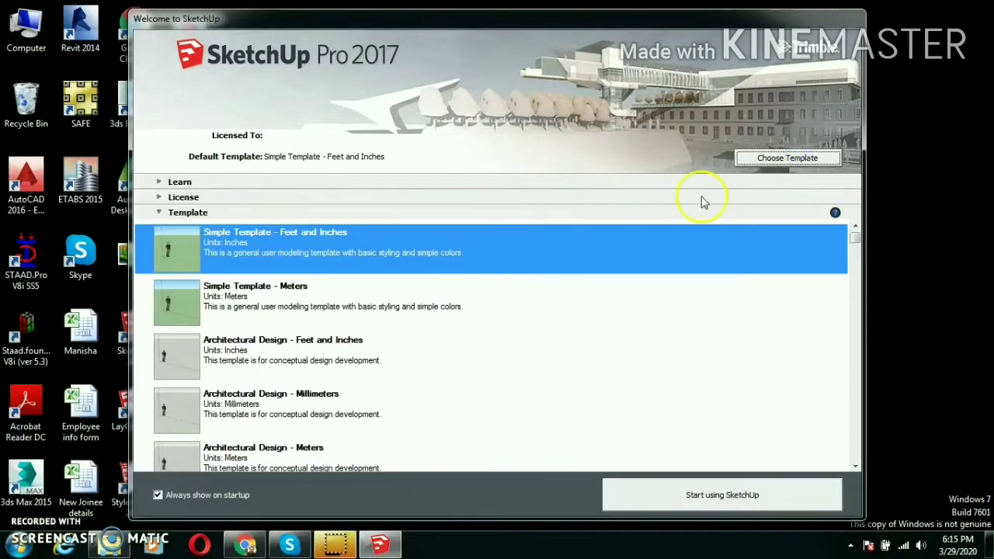
Keep the Simple Template – Feet and Inches and begin a new untitled model
{"action": "left_click", "coordinate": [673, 509]}
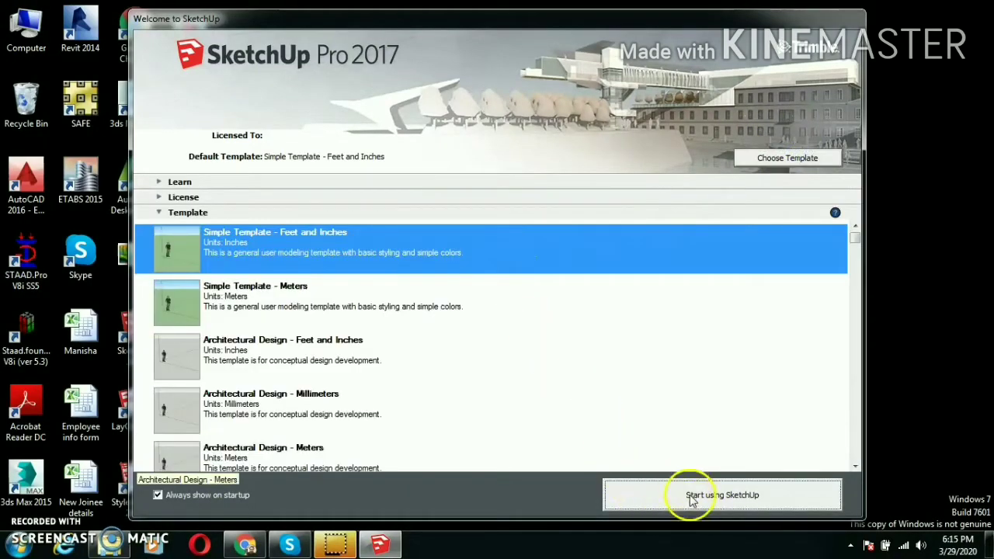
{"action": "left_click", "coordinate": [693, 499]}
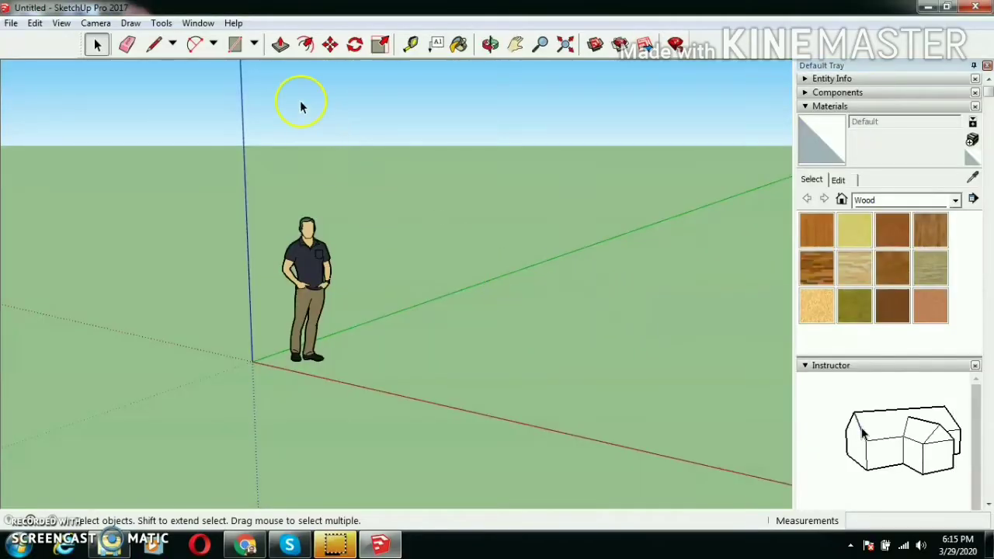
Draw a 3' × 8' rectangle on the ground beside the figure and zoom in on it
{"action": "left_click", "coordinate": [256, 45]}
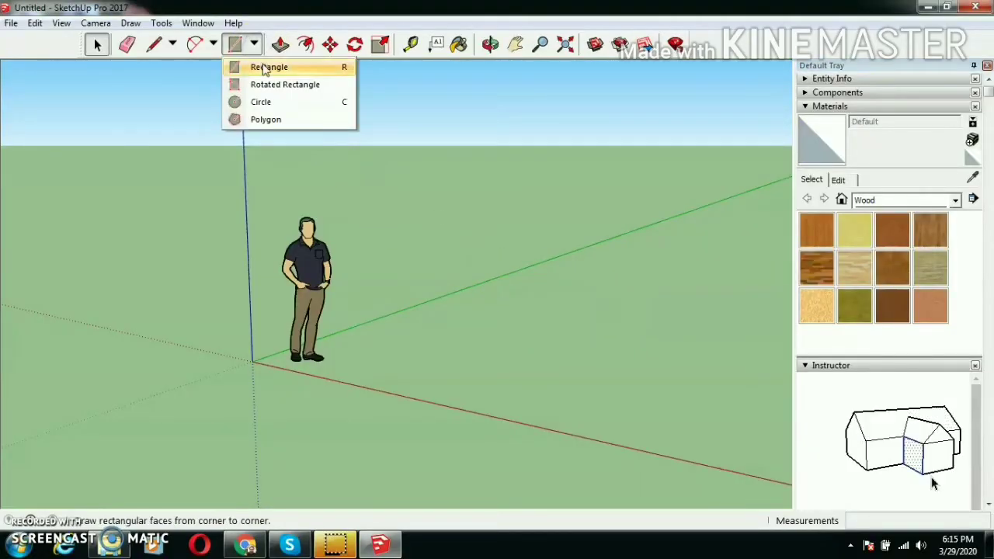
{"action": "left_click", "coordinate": [260, 67]}
{"action": "left_click", "coordinate": [371, 366]}
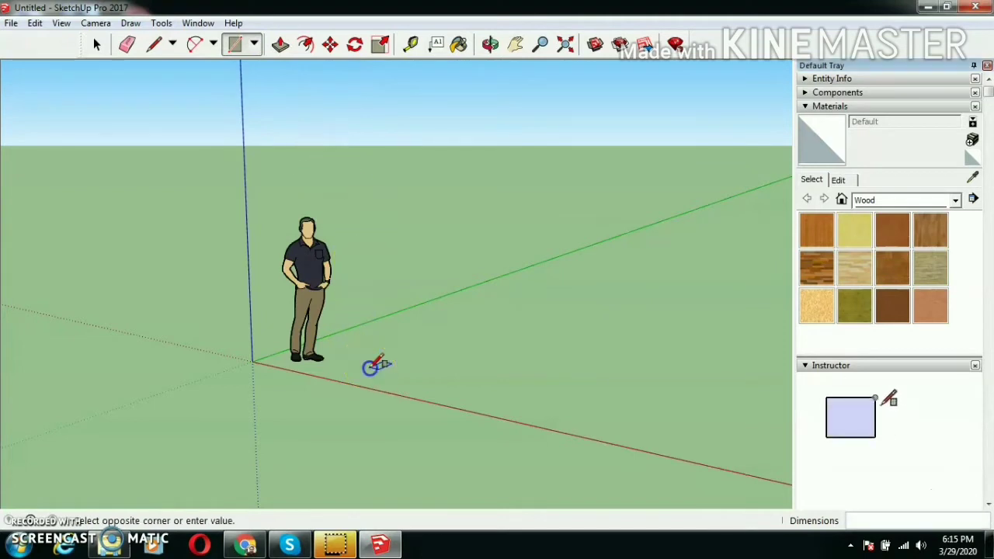
{"action": "left_click", "coordinate": [520, 342]}
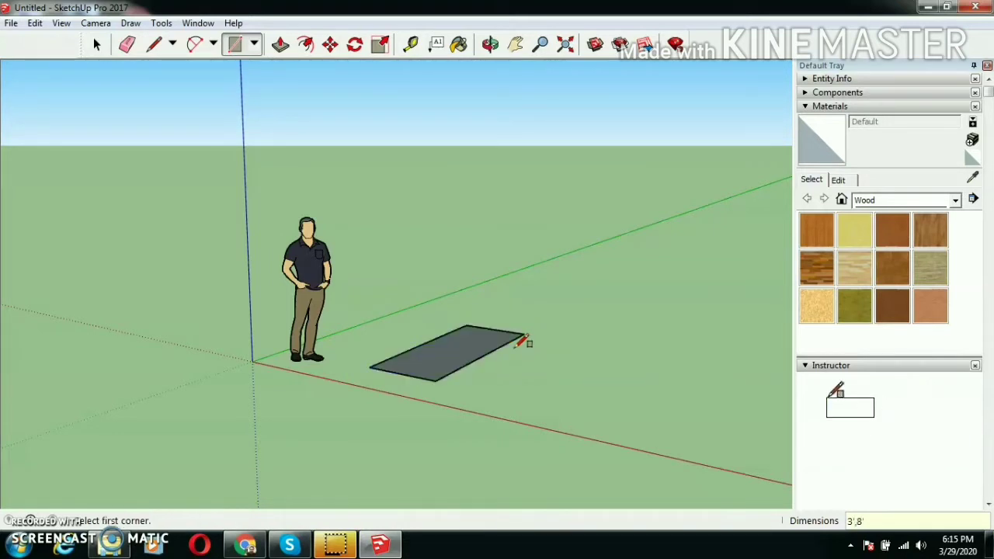
{"action": "middle_click_drag", "start_coordinate": [518, 375], "coordinate": [443, 461]}
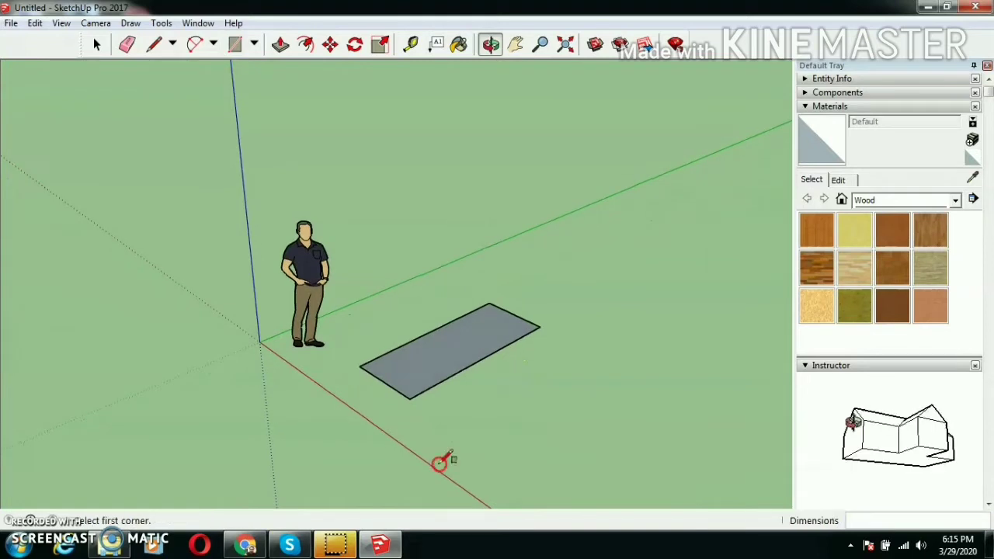
{"action": "scroll", "coordinate": [480, 378], "scroll_direction": "up", "scroll_amount": 3}
{"action": "scroll", "coordinate": [480, 378], "scroll_direction": "up", "scroll_amount": 2}
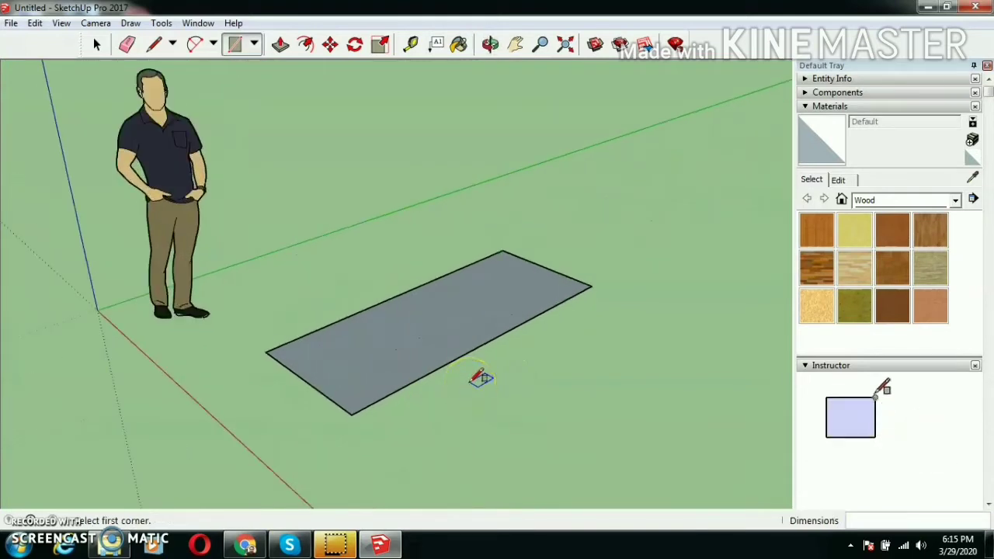
{"action": "scroll", "coordinate": [480, 378], "scroll_direction": "up", "scroll_amount": 1}
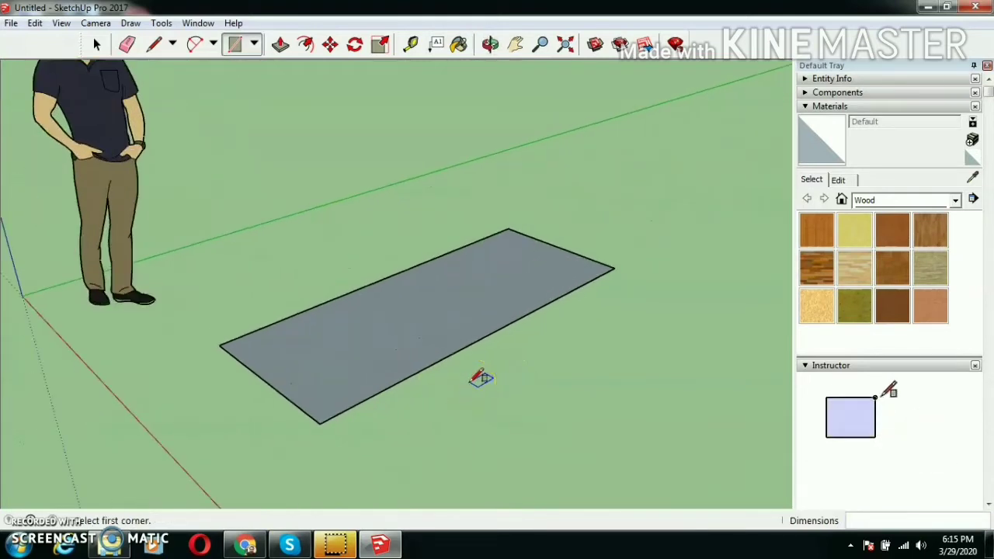
Push/Pull the rectangle up 6" into a solid slab, then view it from below
{"action": "left_click", "coordinate": [280, 47]}
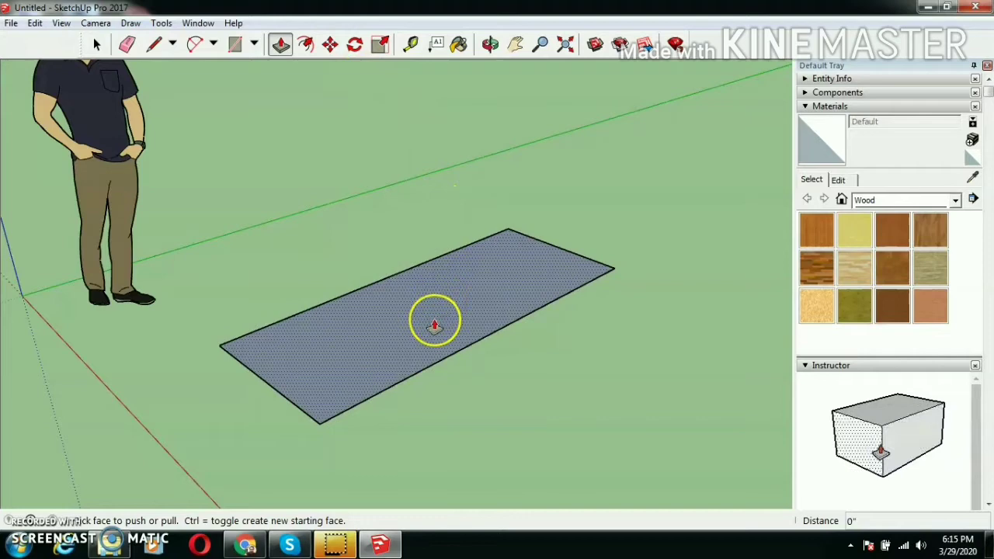
{"action": "left_click_drag", "start_coordinate": [434, 326], "coordinate": [453, 215]}
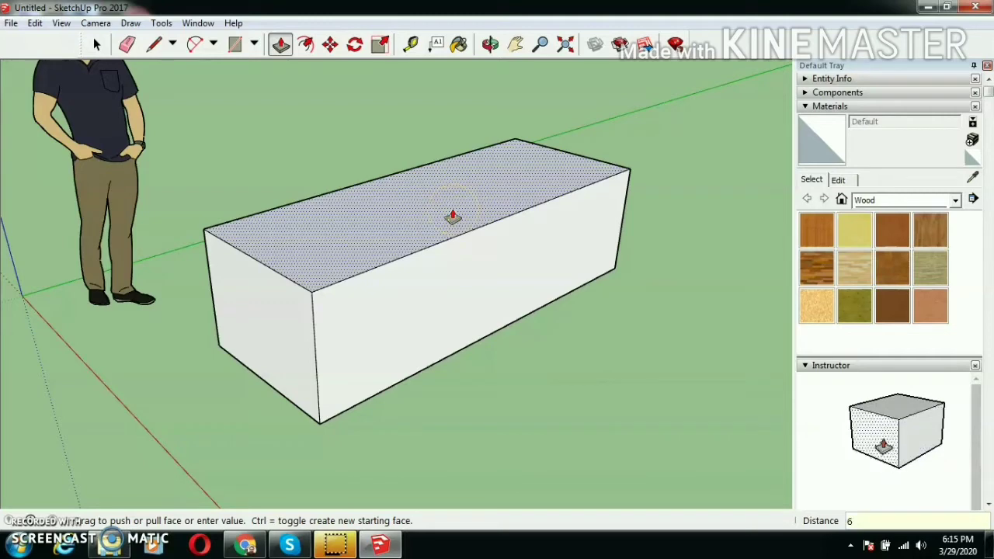
{"action": "key", "text": "Return"}
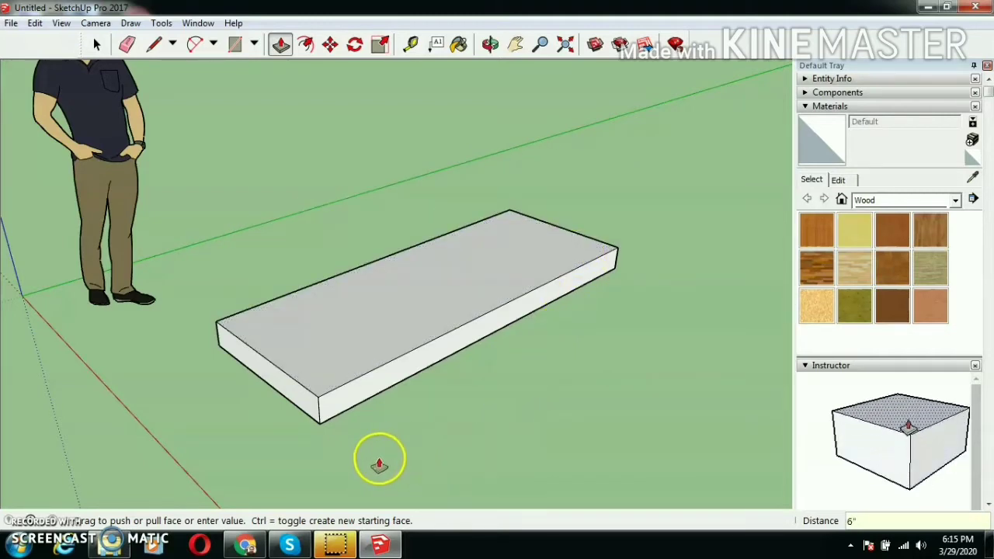
{"action": "middle_click_drag", "start_coordinate": [375, 423], "coordinate": [410, 68]}
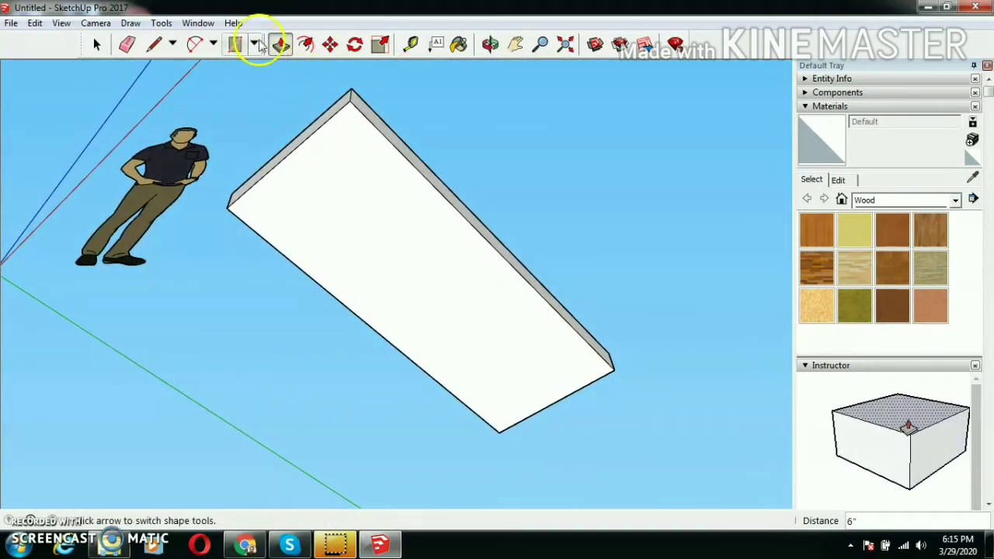
Draw 6" × 6" squares at the top and left corners of the slab's underside
{"action": "left_click", "coordinate": [255, 44]}
{"action": "left_click", "coordinate": [247, 68]}
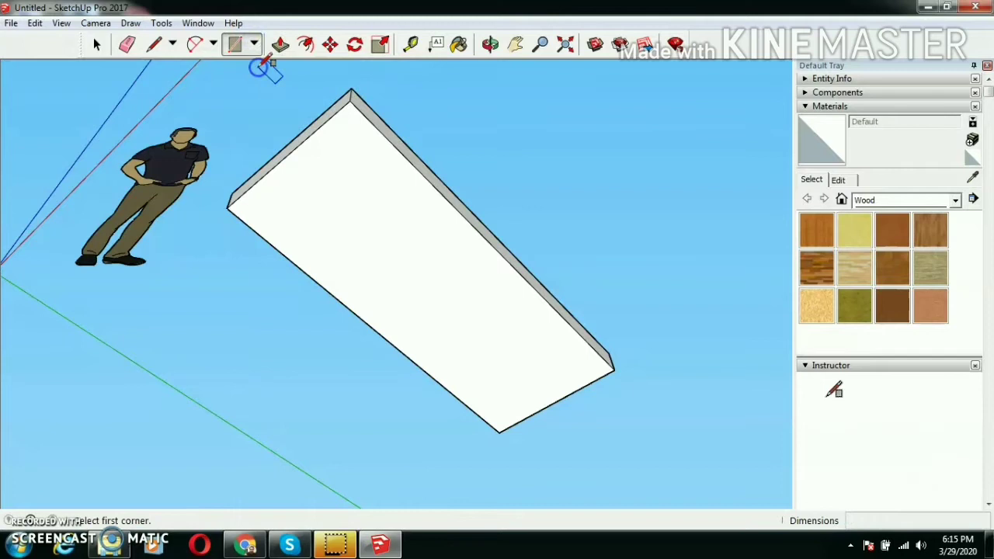
{"action": "scroll", "coordinate": [307, 164], "scroll_direction": "up", "scroll_amount": 2}
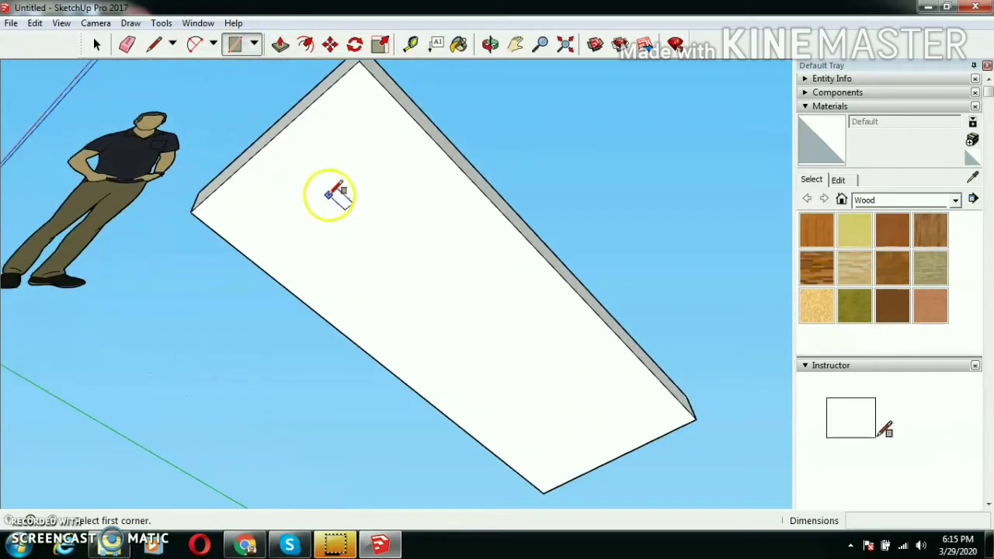
{"action": "left_click", "coordinate": [359, 62]}
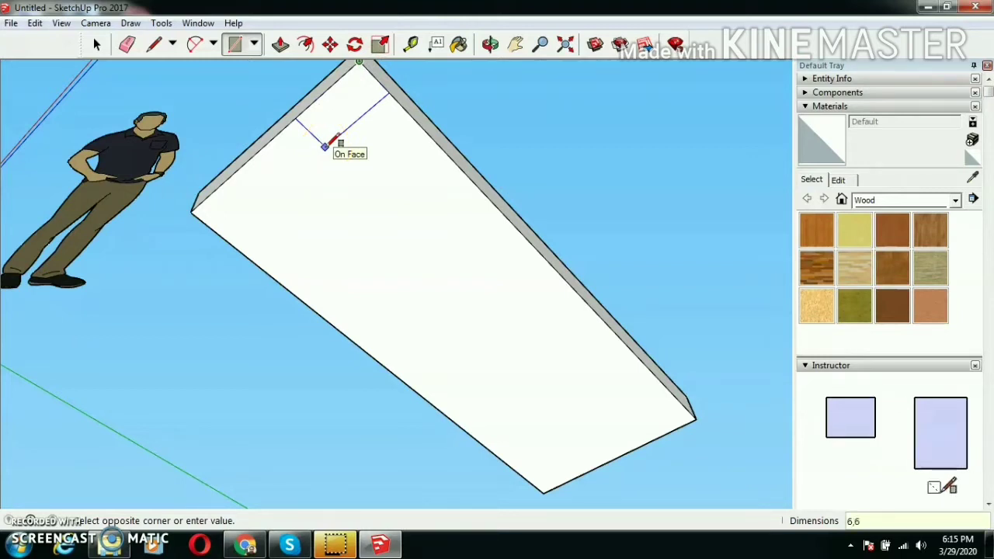
{"action": "type", "text": "6,6"}
{"action": "key", "text": "Return"}
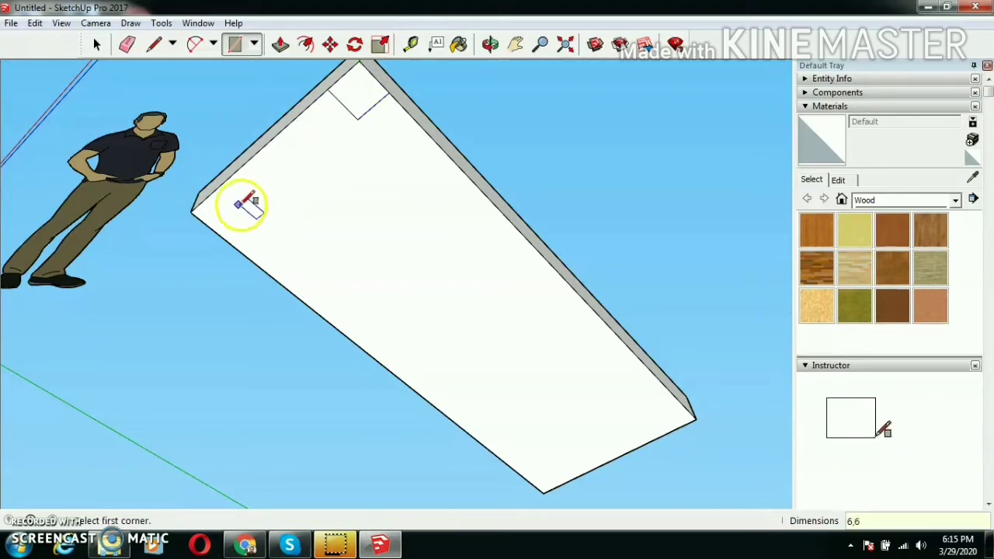
{"action": "left_click", "coordinate": [194, 210]}
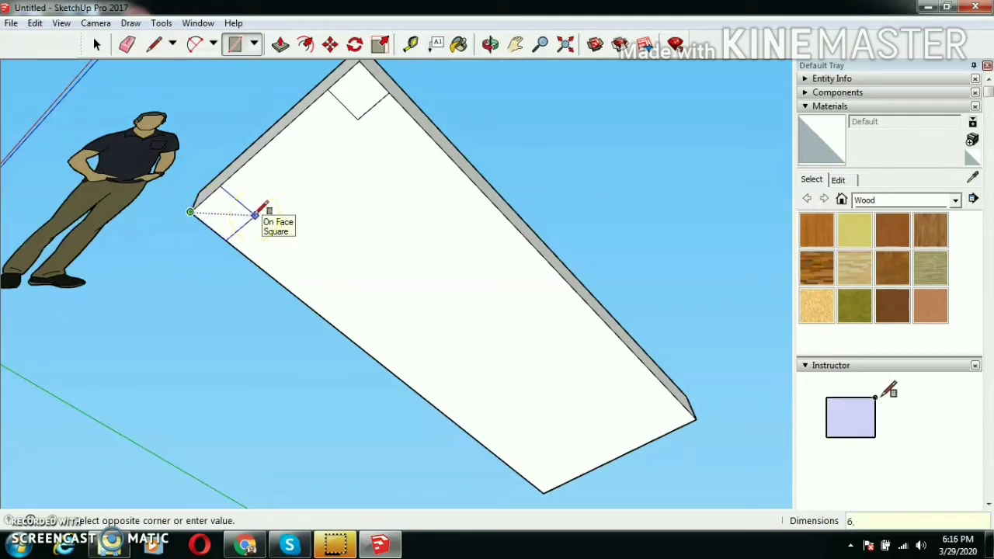
{"action": "key", "text": "Return"}
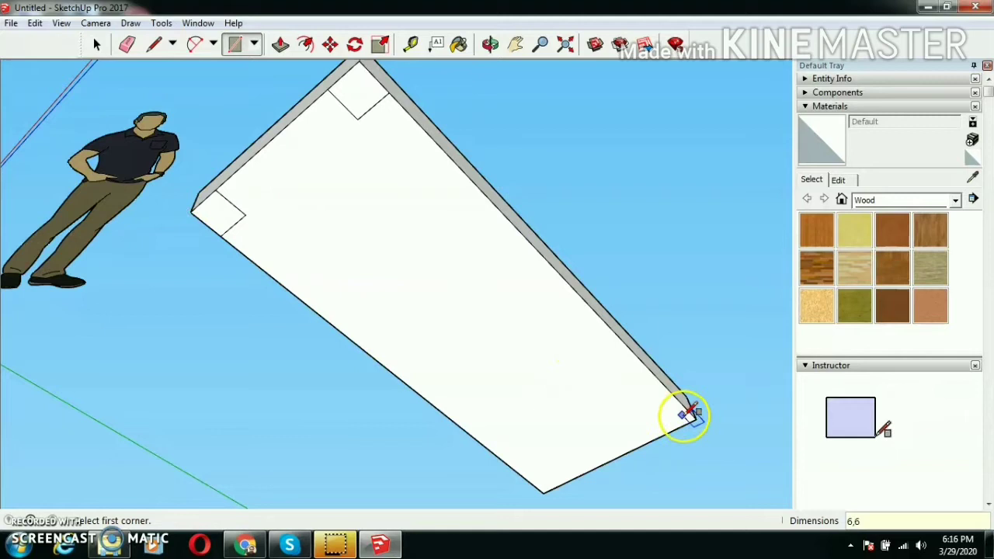
Add matching 6" × 6" squares at the right and bottom corners
{"action": "left_click", "coordinate": [695, 419]}
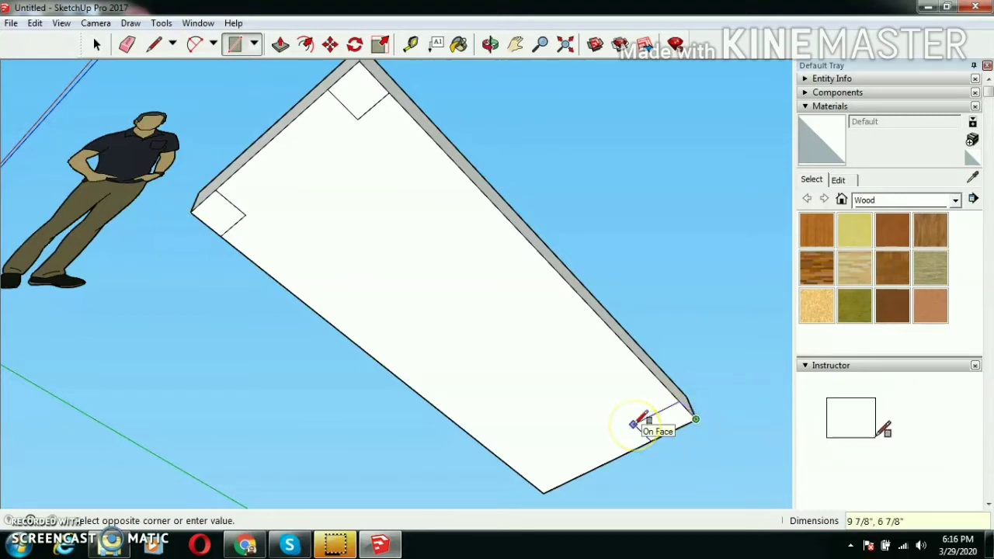
{"action": "type", "text": "6"}
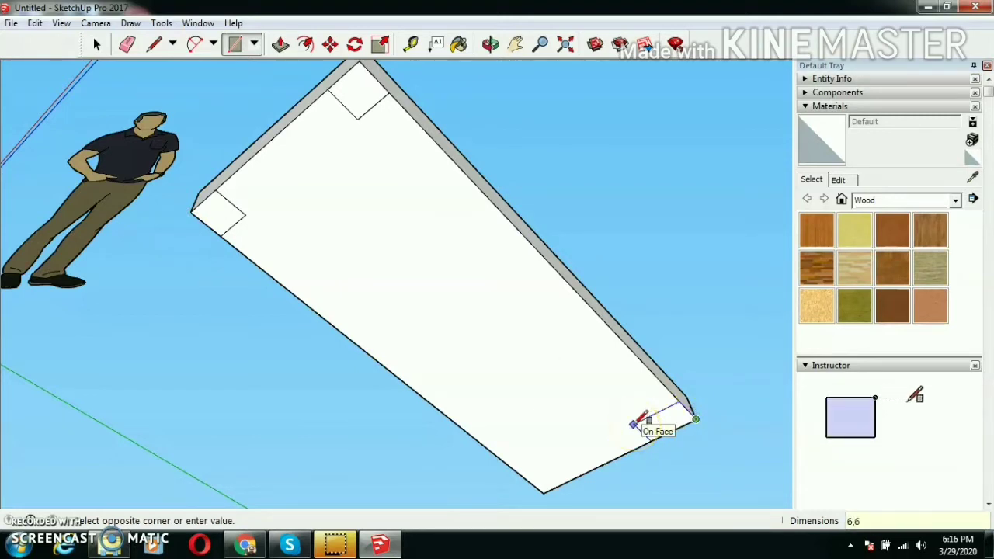
{"action": "type", "text": ",6"}
{"action": "key", "text": "Return"}
{"action": "left_click", "coordinate": [542, 491]}
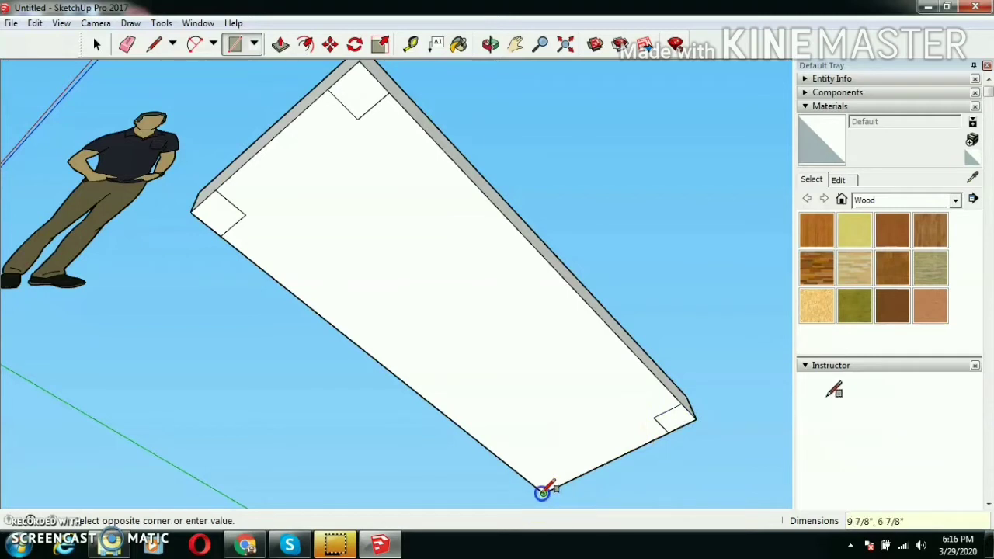
{"action": "left_click", "coordinate": [549, 439]}
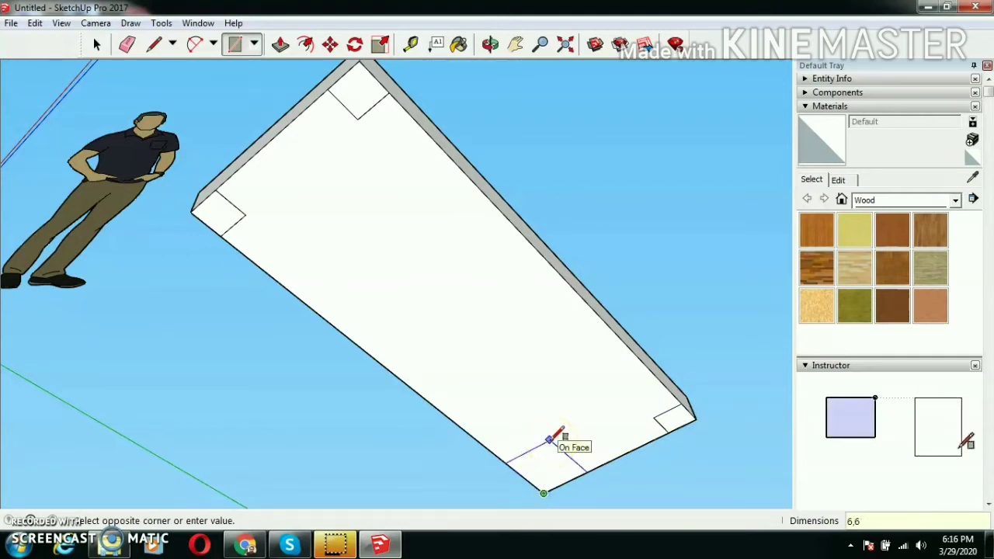
{"action": "key", "text": "Return"}
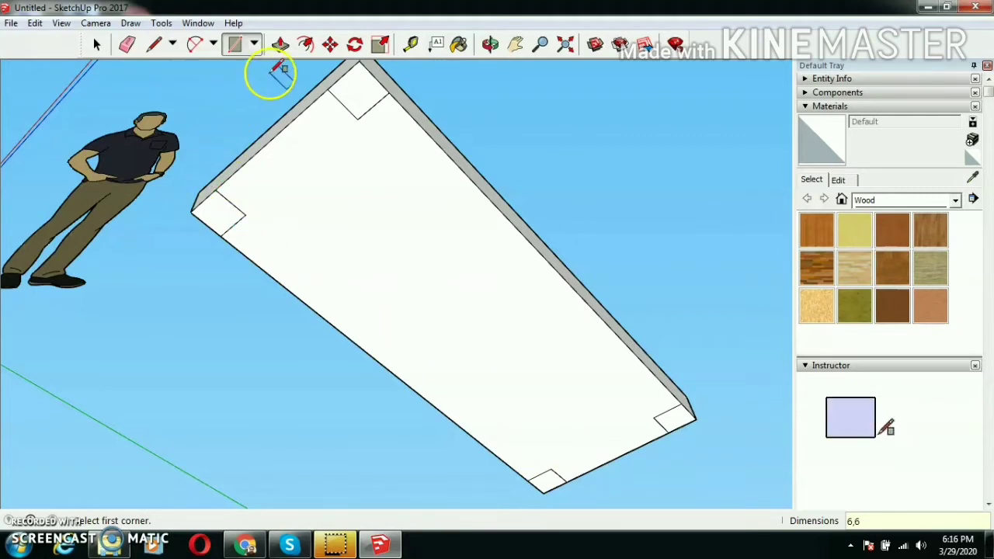
Pull each of the four corner squares out 6" into legs and orbit to check them
{"action": "left_click", "coordinate": [97, 44]}
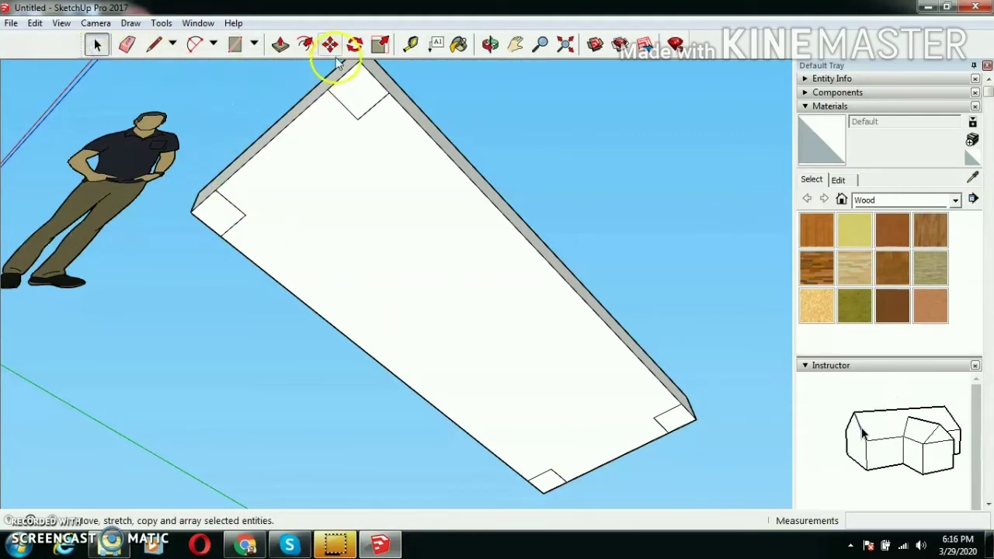
{"action": "left_click", "coordinate": [281, 44]}
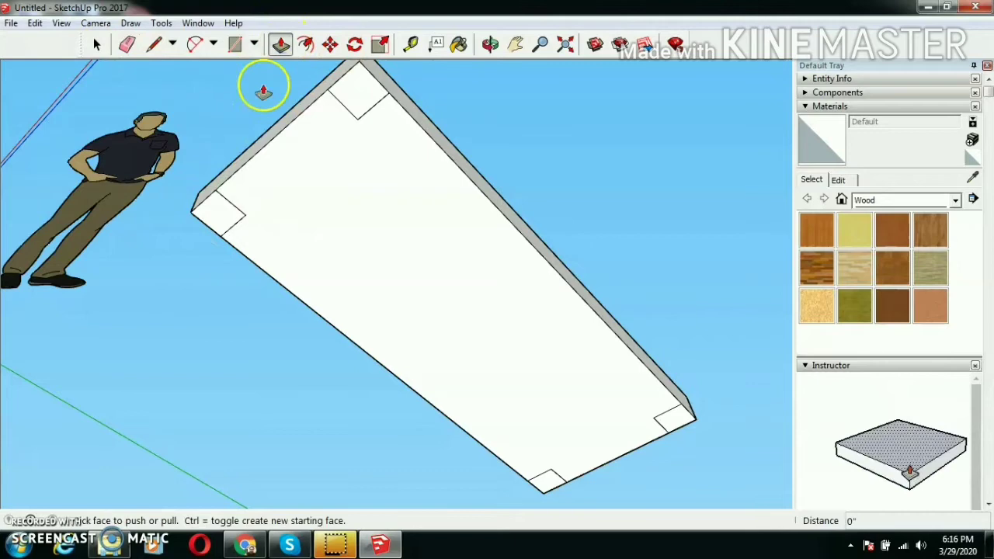
{"action": "left_click", "coordinate": [220, 215]}
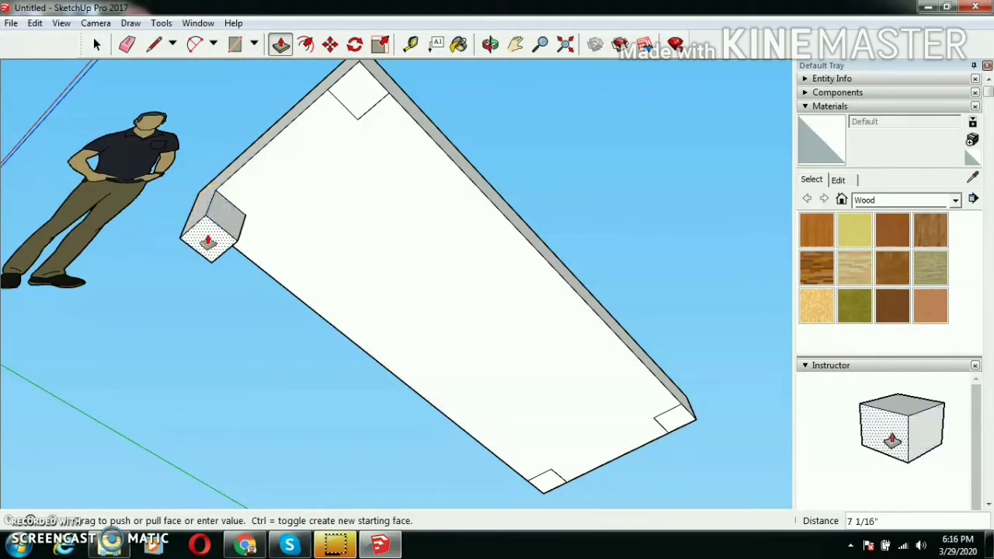
{"action": "key", "text": "Return"}
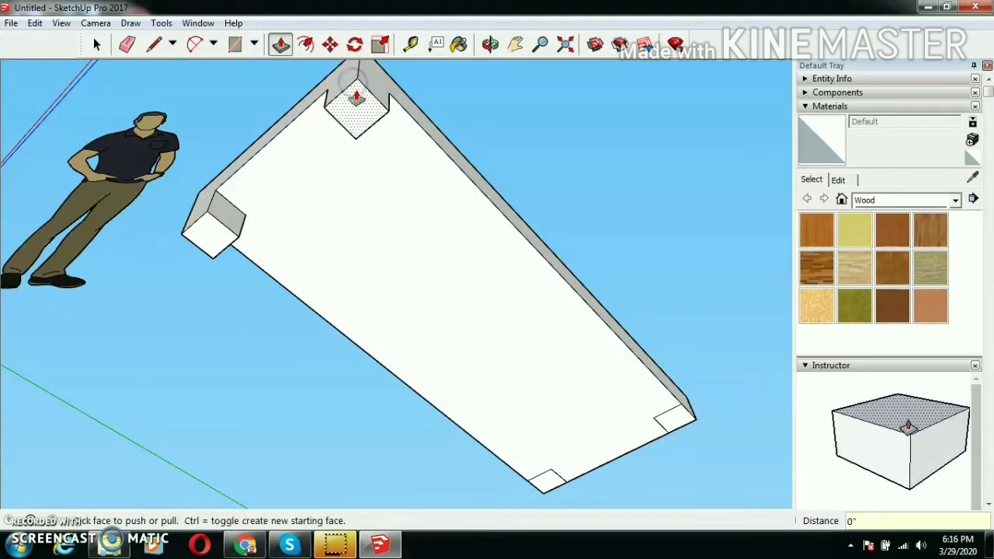
{"action": "left_click", "coordinate": [676, 414]}
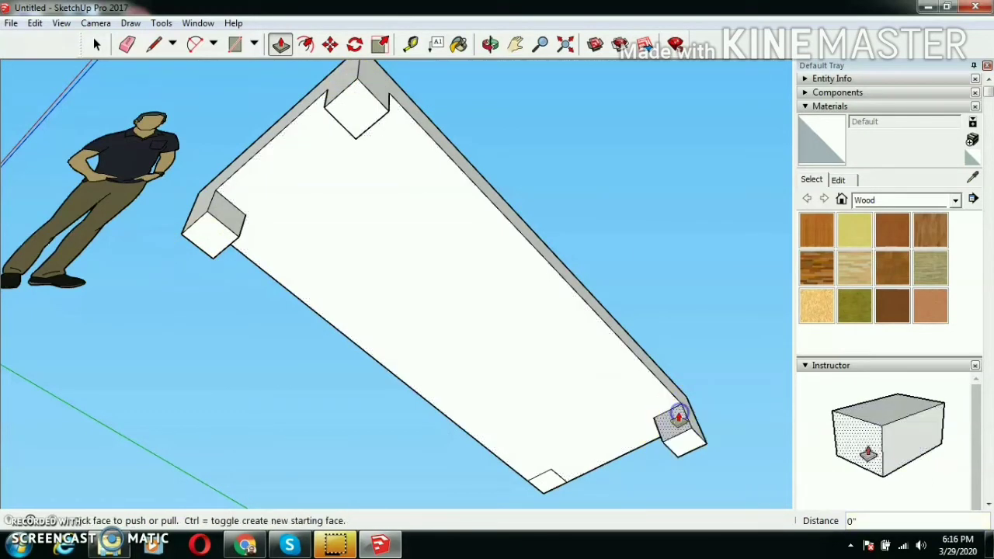
{"action": "left_click", "coordinate": [548, 476]}
{"action": "left_click", "coordinate": [522, 490]}
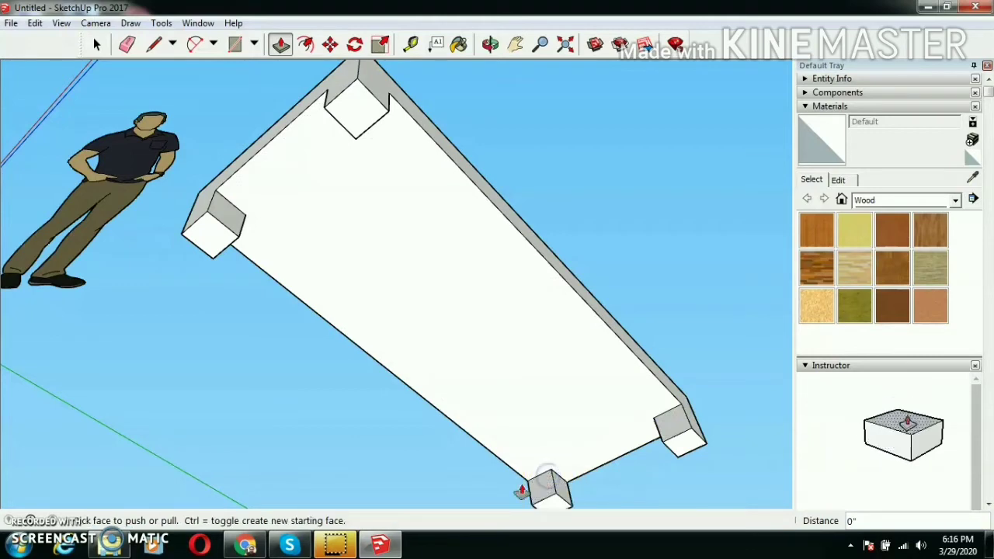
{"action": "middle_click_drag", "start_coordinate": [594, 138], "coordinate": [532, 493]}
{"action": "middle_click_drag", "start_coordinate": [595, 337], "coordinate": [621, 439]}
{"action": "left_click", "coordinate": [98, 44]}
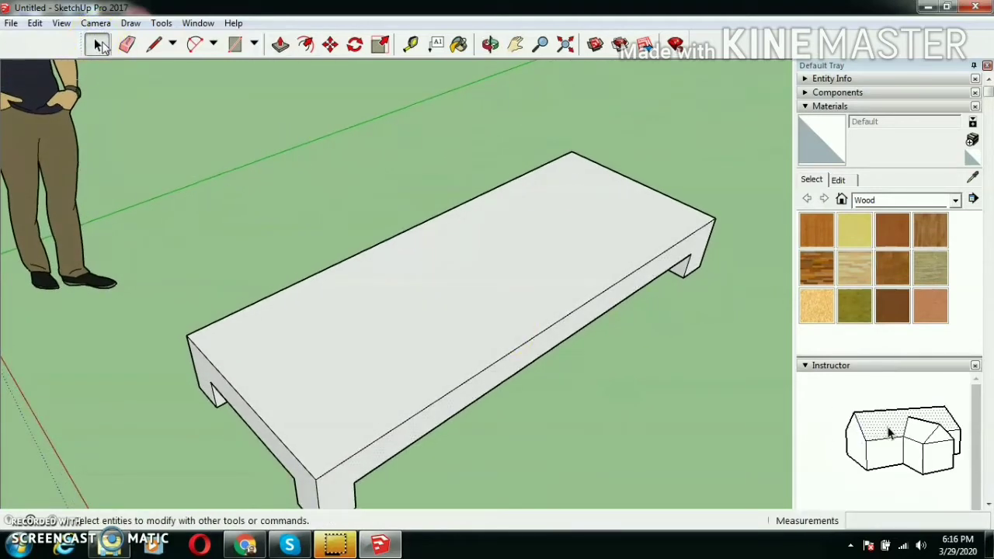
Offset the table top's outline 6" inward to form a border rectangle
{"action": "left_click", "coordinate": [143, 82]}
{"action": "scroll", "coordinate": [334, 147], "scroll_direction": "down", "scroll_amount": 2}
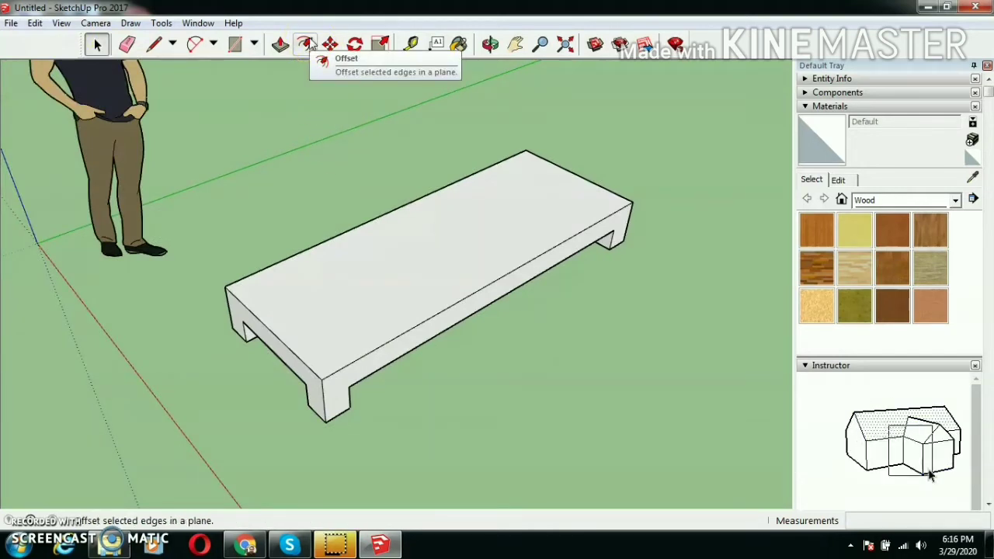
{"action": "left_click", "coordinate": [199, 24]}
{"action": "left_click", "coordinate": [163, 23]}
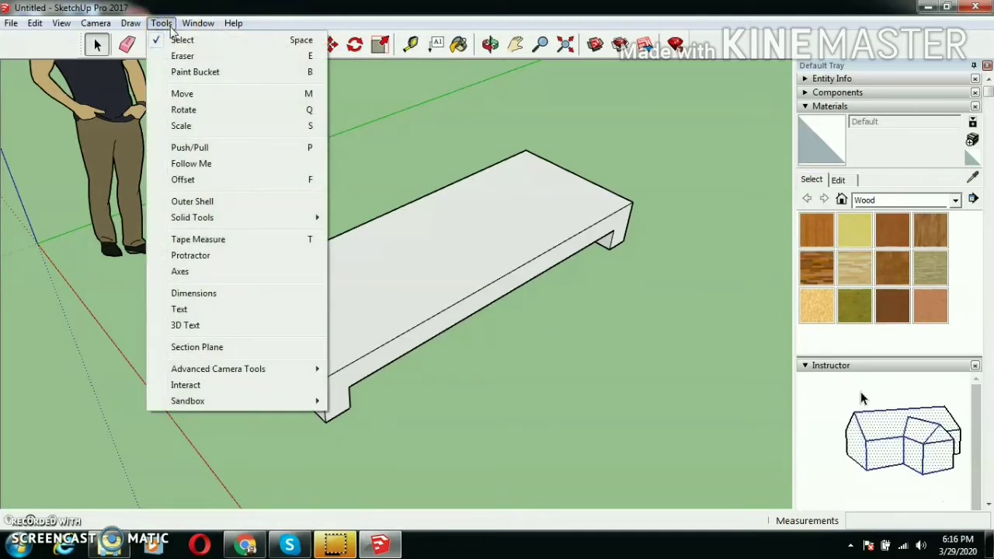
{"action": "left_click", "coordinate": [229, 181]}
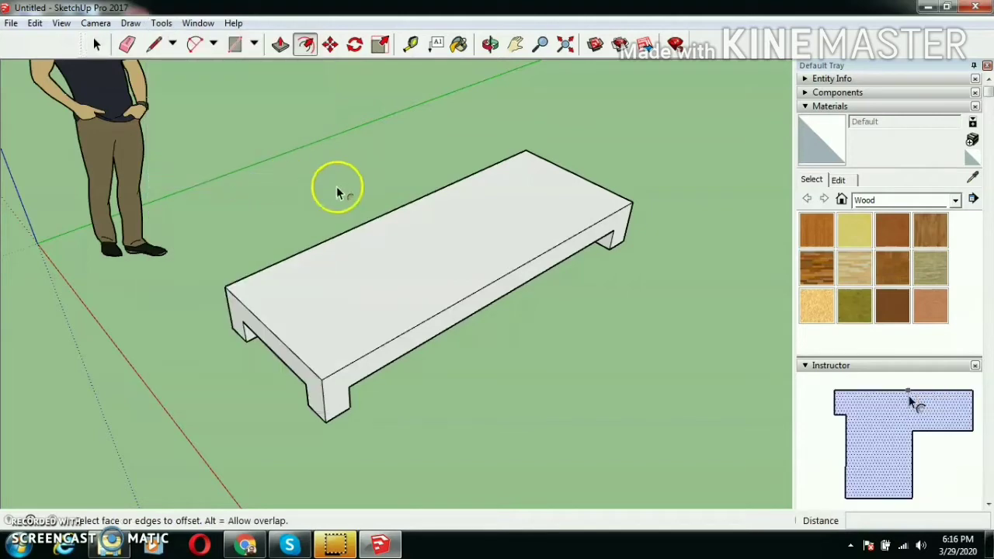
{"action": "left_click", "coordinate": [382, 215]}
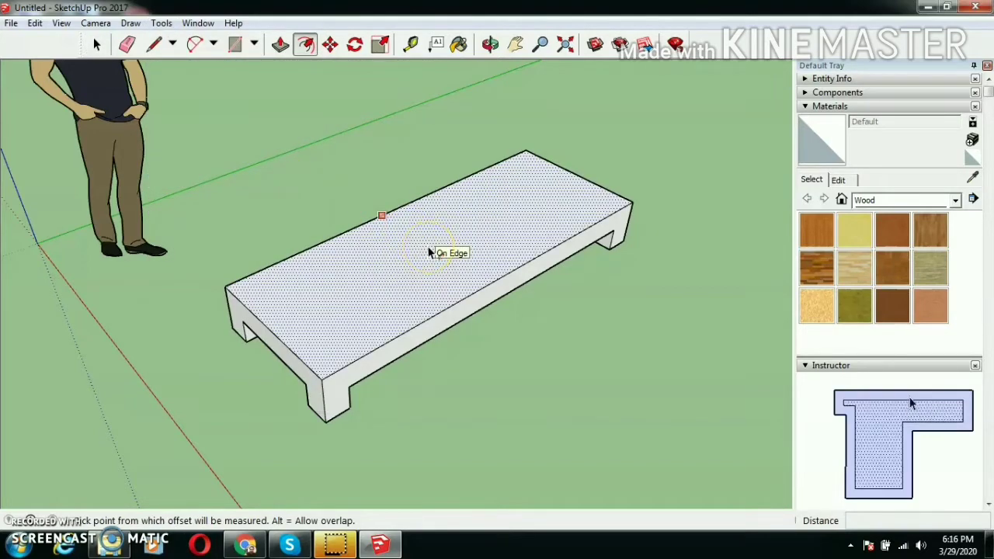
{"action": "left_click", "coordinate": [428, 249]}
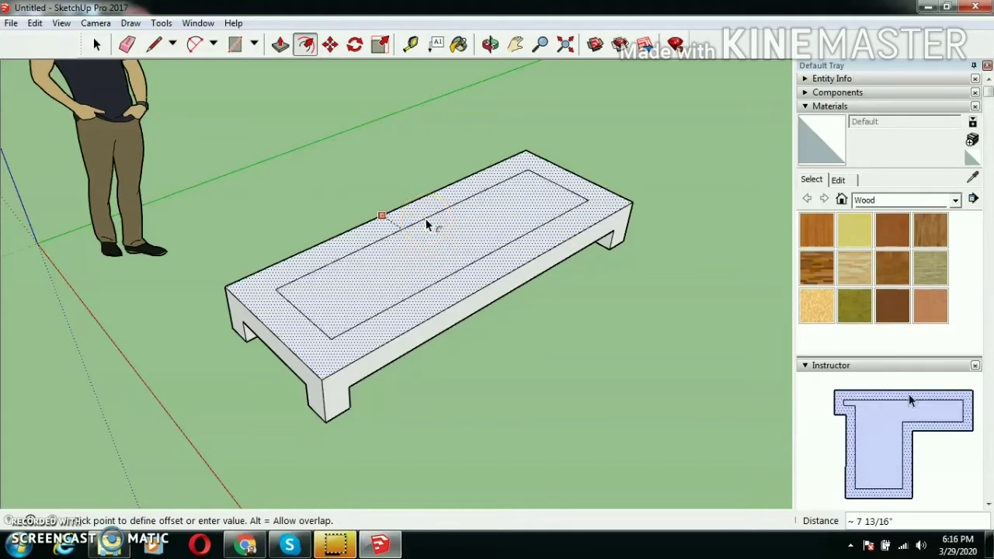
{"action": "key", "text": "Return"}
{"action": "left_click", "coordinate": [360, 260]}
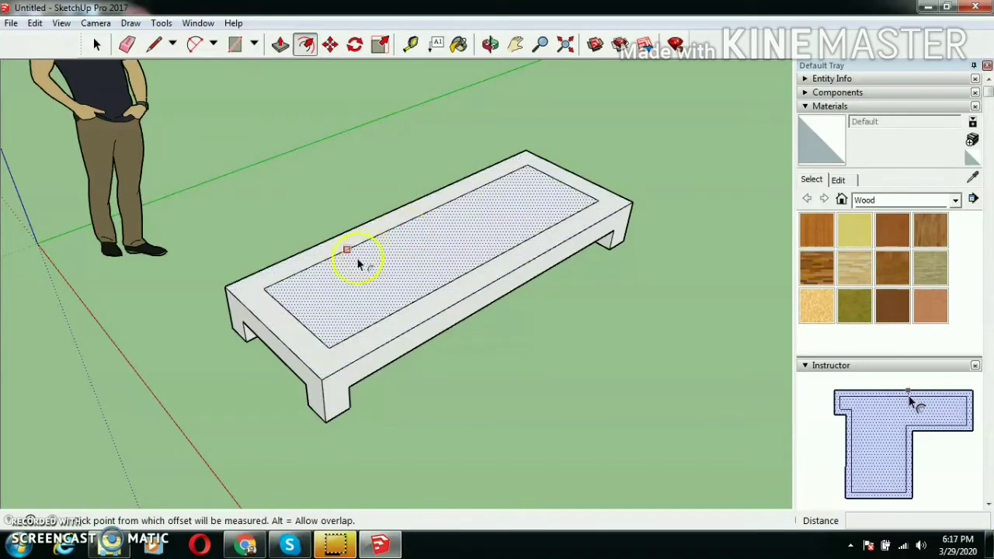
Erase the front edge of the inner rectangle, leaving a U-shaped rim
{"action": "left_click", "coordinate": [97, 44]}
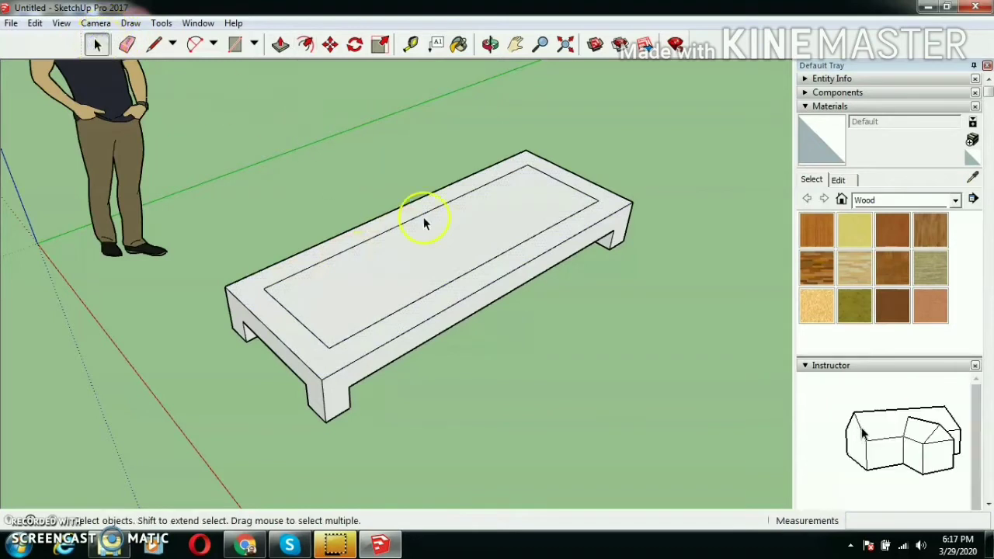
{"action": "left_click", "coordinate": [128, 45]}
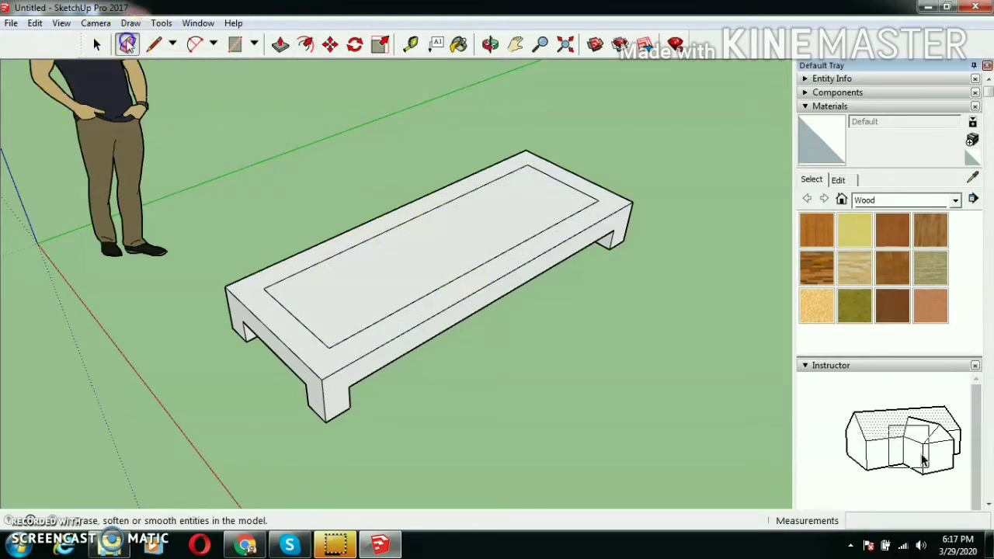
{"action": "left_click", "coordinate": [427, 297]}
{"action": "scroll", "coordinate": [417, 300], "scroll_direction": "up", "scroll_amount": 2}
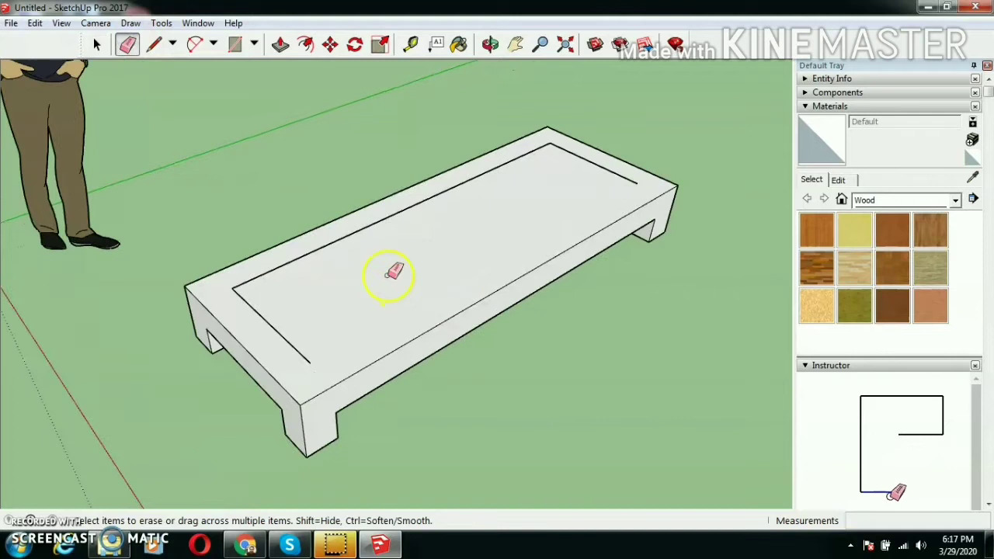
{"action": "left_click", "coordinate": [96, 44]}
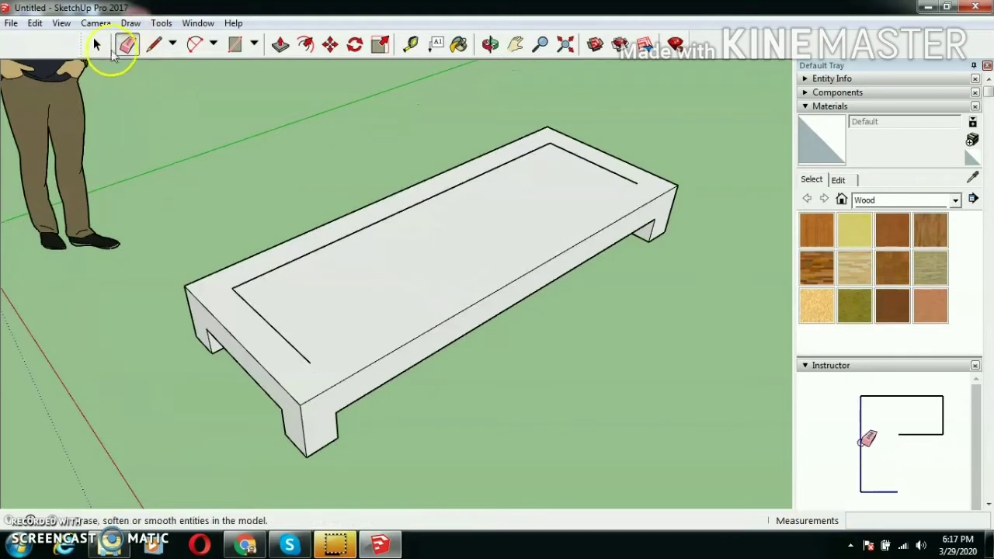
{"action": "left_click", "coordinate": [157, 45]}
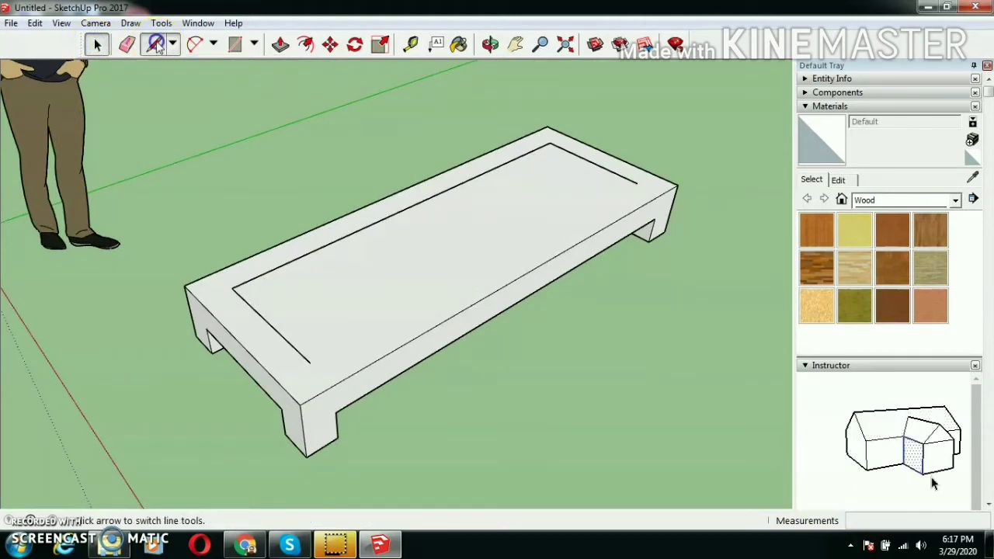
{"action": "left_click", "coordinate": [310, 362]}
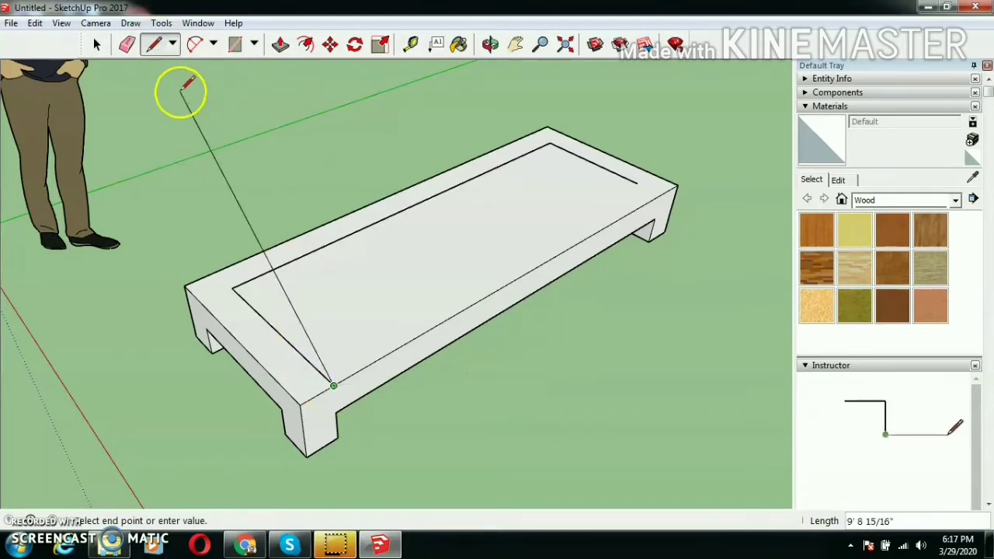
{"action": "key", "text": "Escape"}
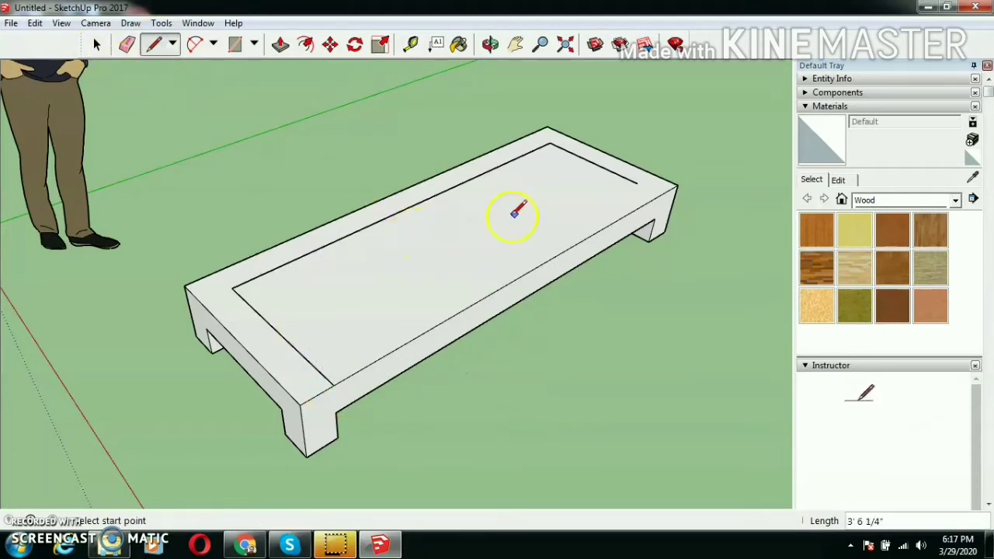
{"action": "left_click", "coordinate": [636, 183]}
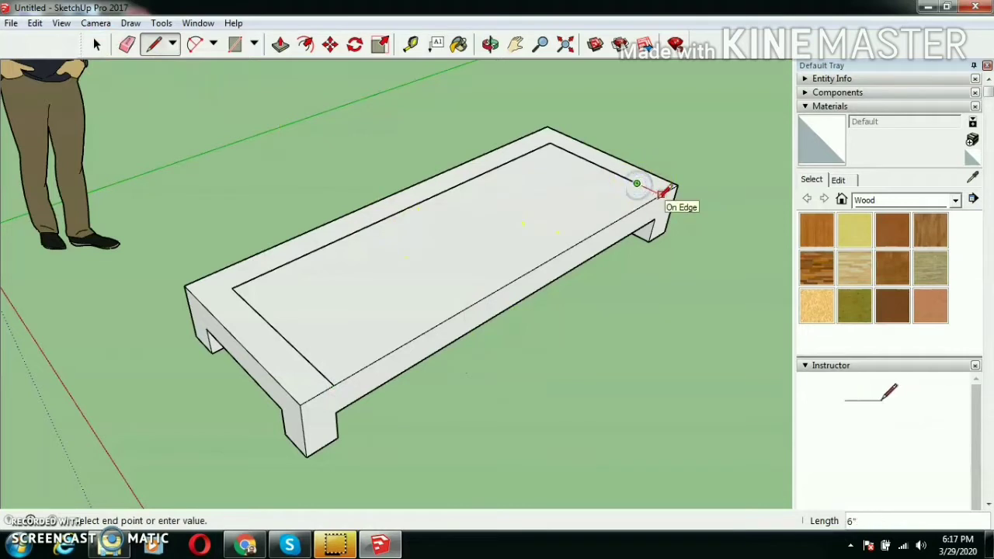
Draw the closing line at the far end so the rim becomes a face
{"action": "left_click", "coordinate": [661, 193]}
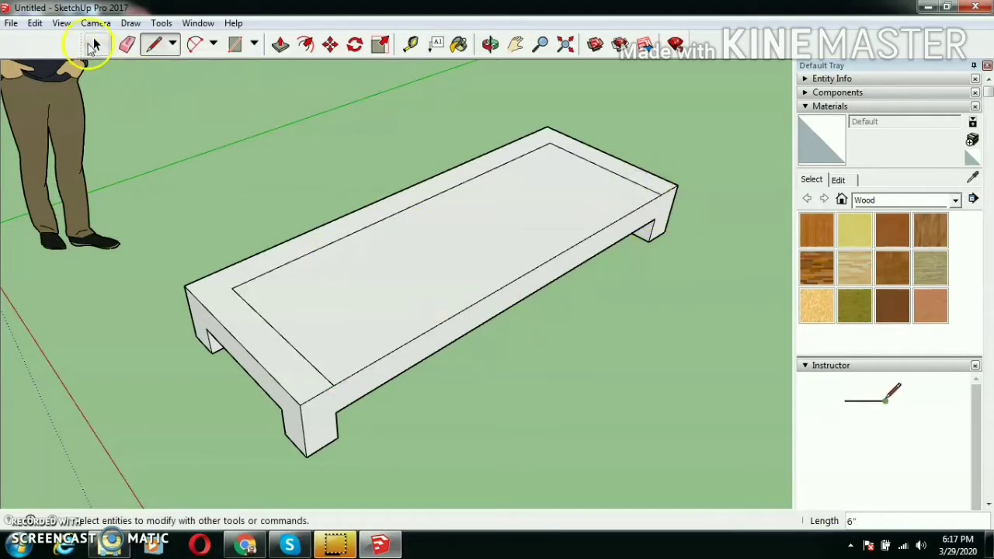
{"action": "left_click", "coordinate": [96, 44]}
{"action": "scroll", "coordinate": [96, 256], "scroll_direction": "down", "scroll_amount": 2}
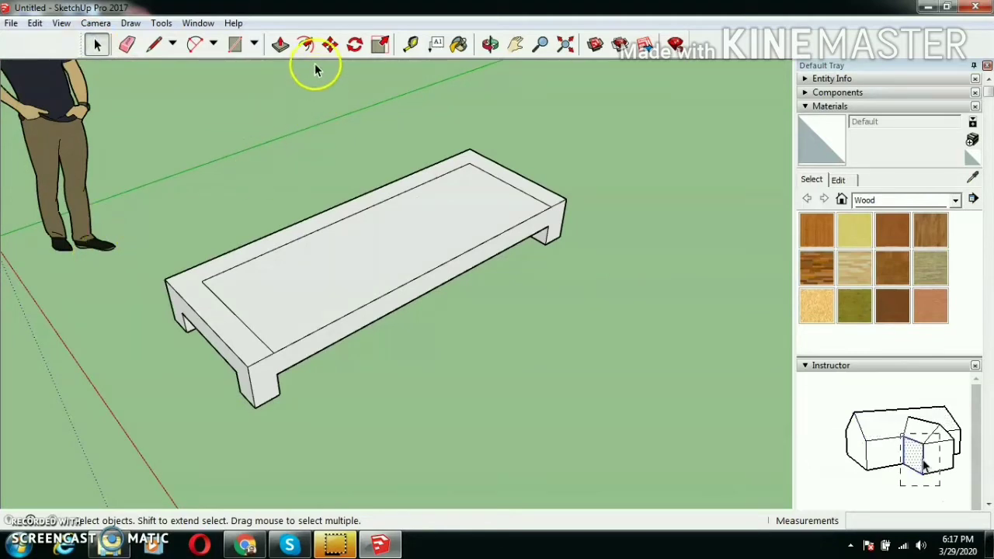
Push/Pull the U-shaped rim up 1.5' into the backrest and armrests
{"action": "left_click", "coordinate": [282, 44]}
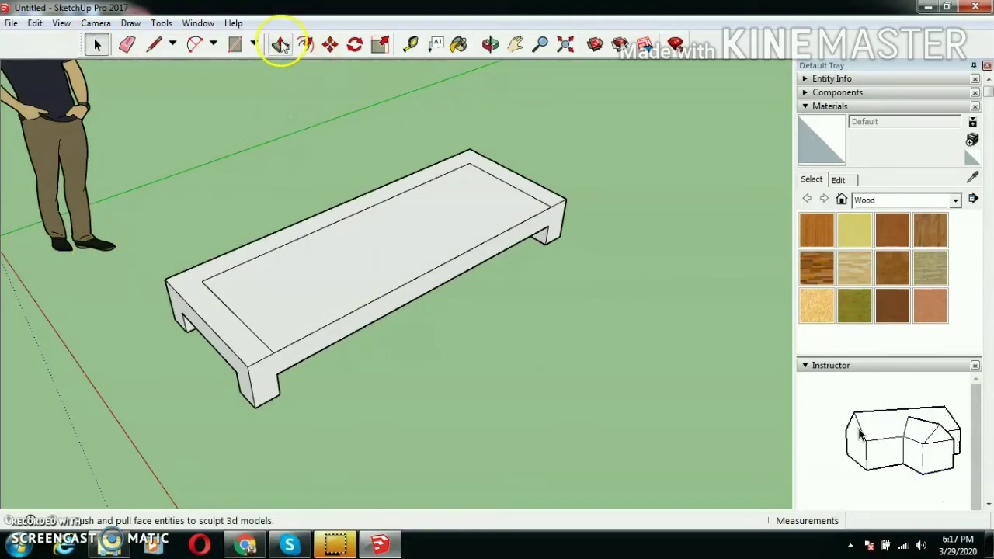
{"action": "left_click", "coordinate": [282, 44]}
{"action": "left_click", "coordinate": [201, 279]}
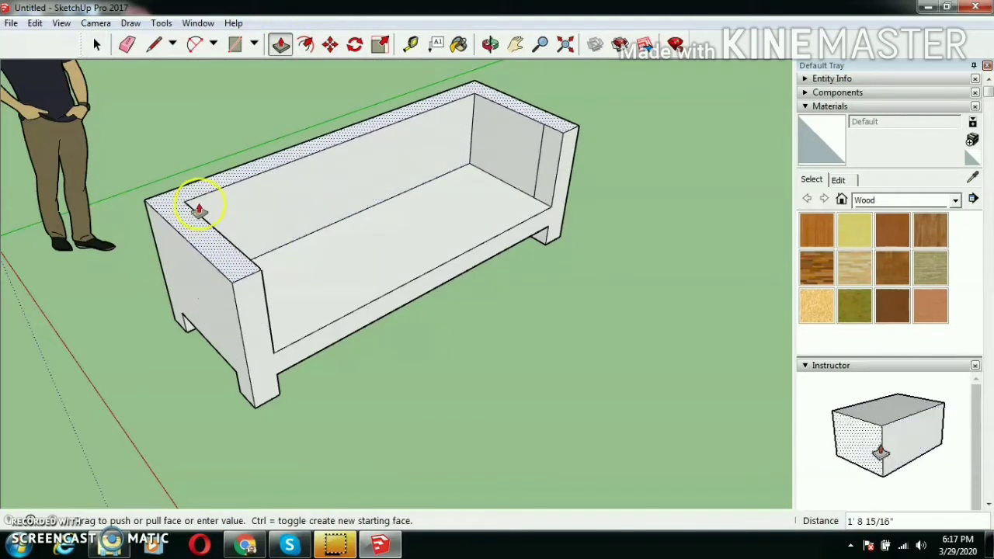
{"action": "type", "text": "1.5"}
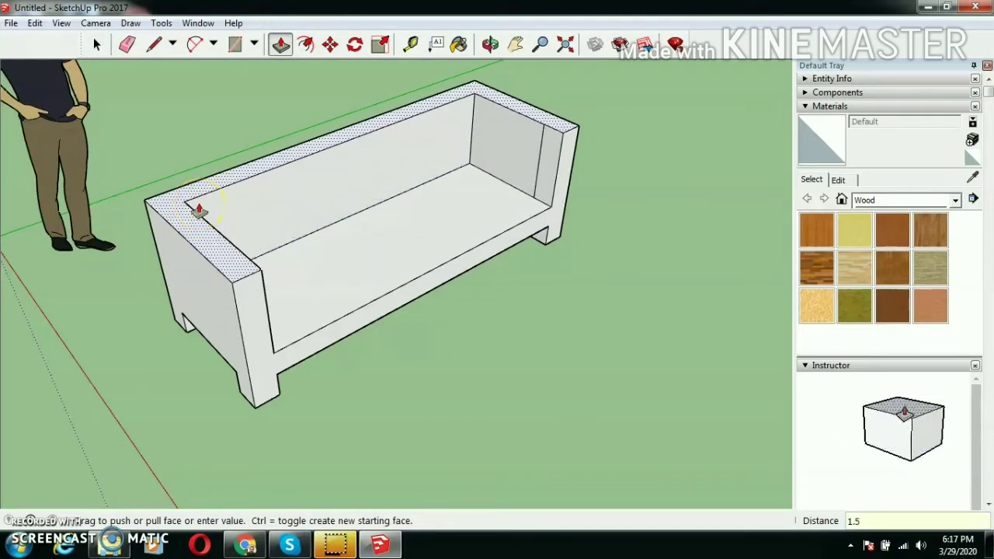
{"action": "type", "text": "'"}
{"action": "key", "text": "Return"}
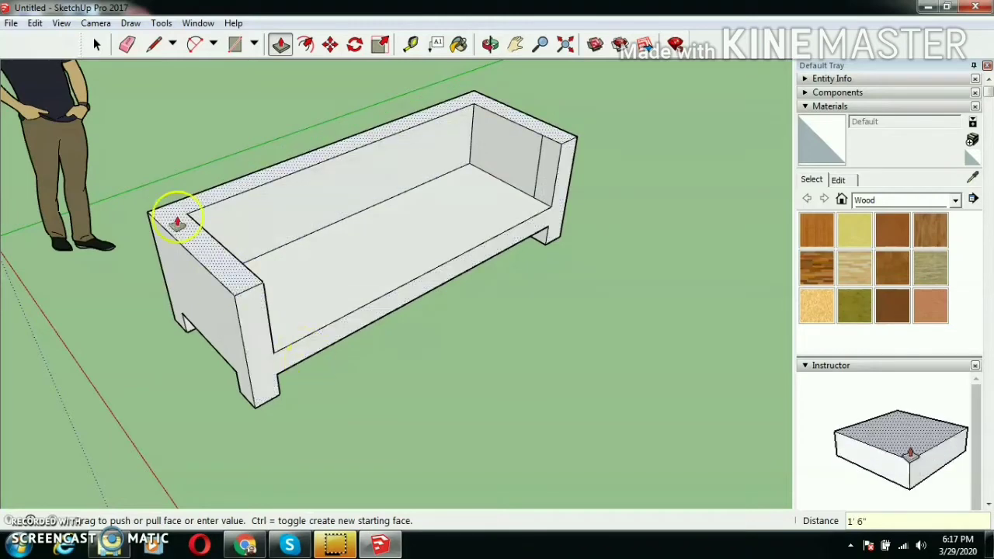
{"action": "left_click", "coordinate": [96, 44]}
{"action": "middle_click_drag", "start_coordinate": [553, 309], "coordinate": [172, 245]}
{"action": "scroll", "coordinate": [99, 45], "scroll_direction": "up", "scroll_amount": 3}
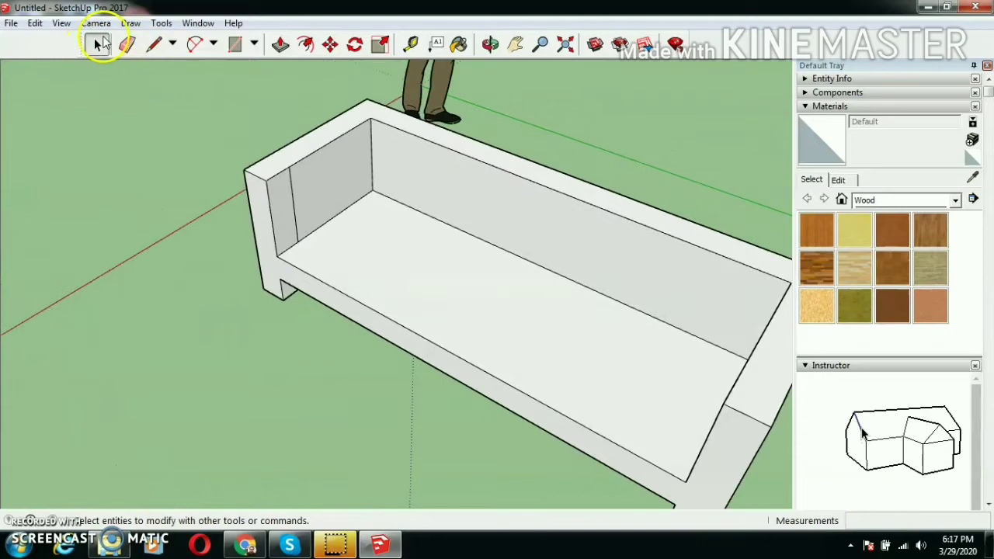
{"action": "left_click", "coordinate": [126, 45]}
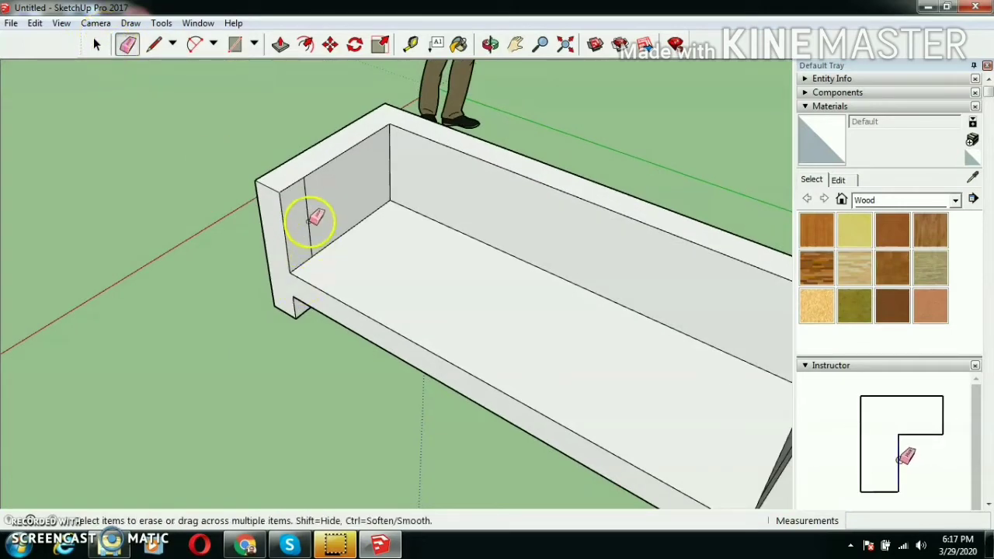
{"action": "scroll", "coordinate": [237, 312], "scroll_direction": "down", "scroll_amount": 5}
{"action": "mouse_move", "coordinate": [238, 313]}
{"action": "middle_mouse_down"}
{"action": "mouse_move", "coordinate": [302, 414]}
{"action": "mouse_move", "coordinate": [672, 381]}
{"action": "middle_mouse_up"}
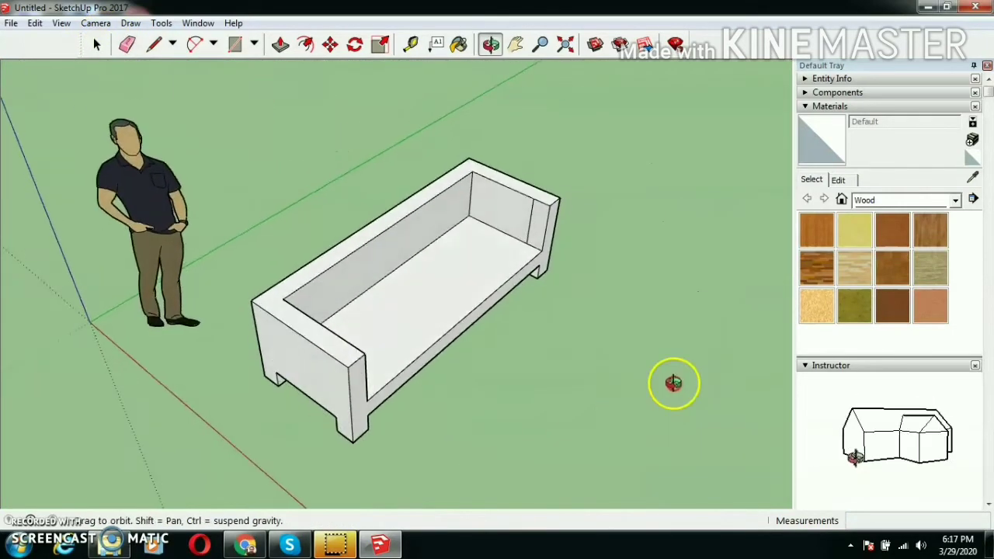
{"action": "scroll", "coordinate": [561, 226], "scroll_direction": "up", "scroll_amount": 2}
{"action": "scroll", "coordinate": [527, 206], "scroll_direction": "down", "scroll_amount": 3}
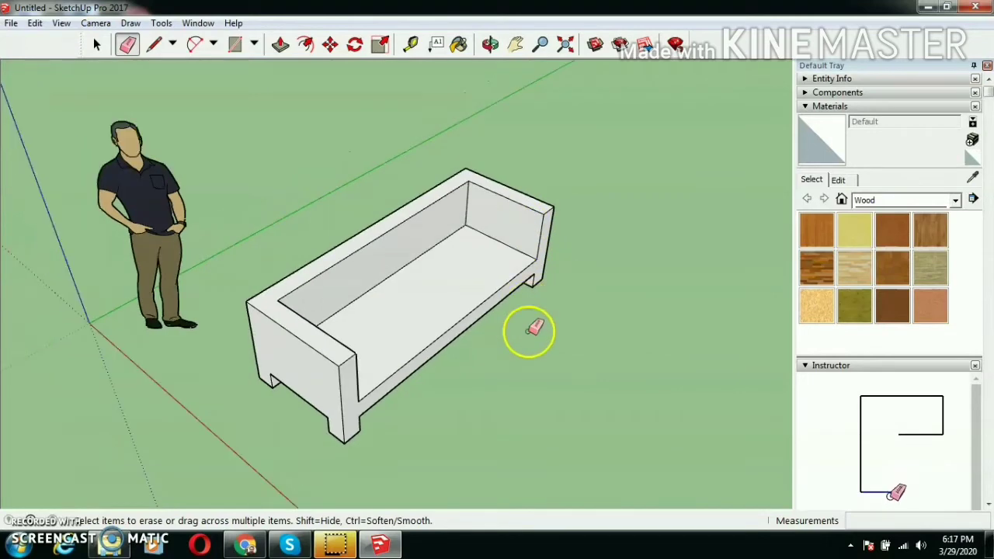
{"action": "middle_click_drag", "start_coordinate": [533, 333], "coordinate": [125, 256]}
{"action": "left_click", "coordinate": [96, 46]}
{"action": "scroll", "coordinate": [318, 222], "scroll_direction": "up", "scroll_amount": 6}
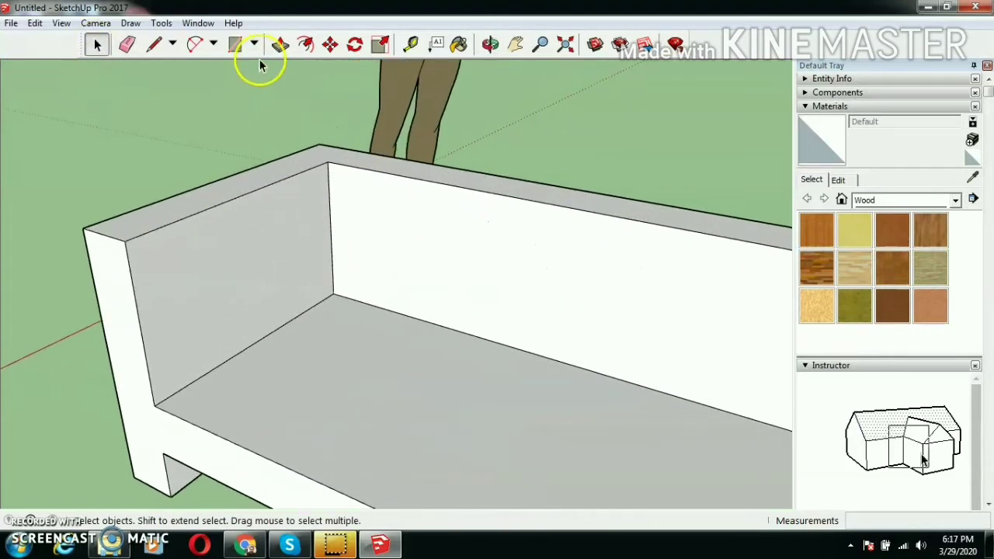
{"action": "scroll", "coordinate": [167, 268], "scroll_direction": "down", "scroll_amount": 1}
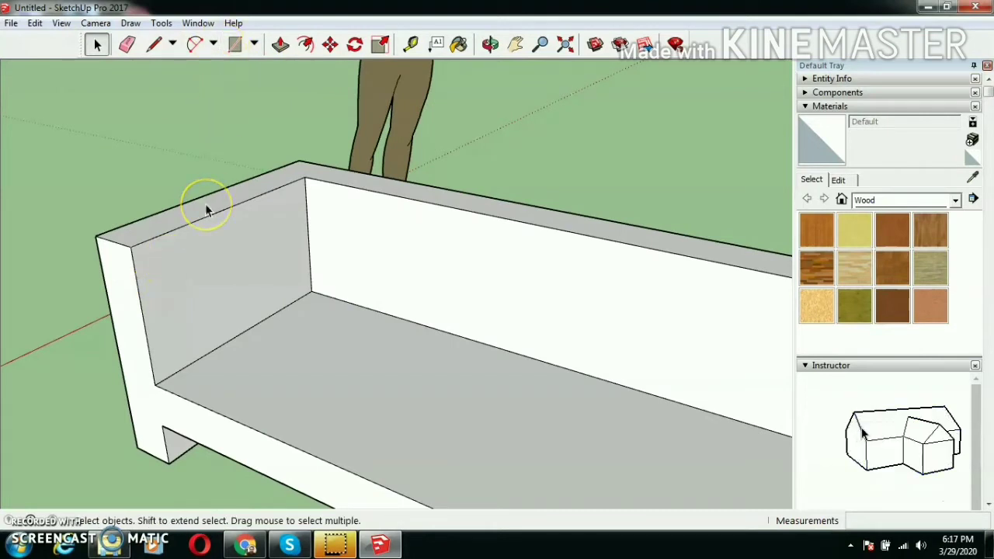
Draw a two-point arc across the top outer corner of the near arm
{"action": "left_click", "coordinate": [215, 44]}
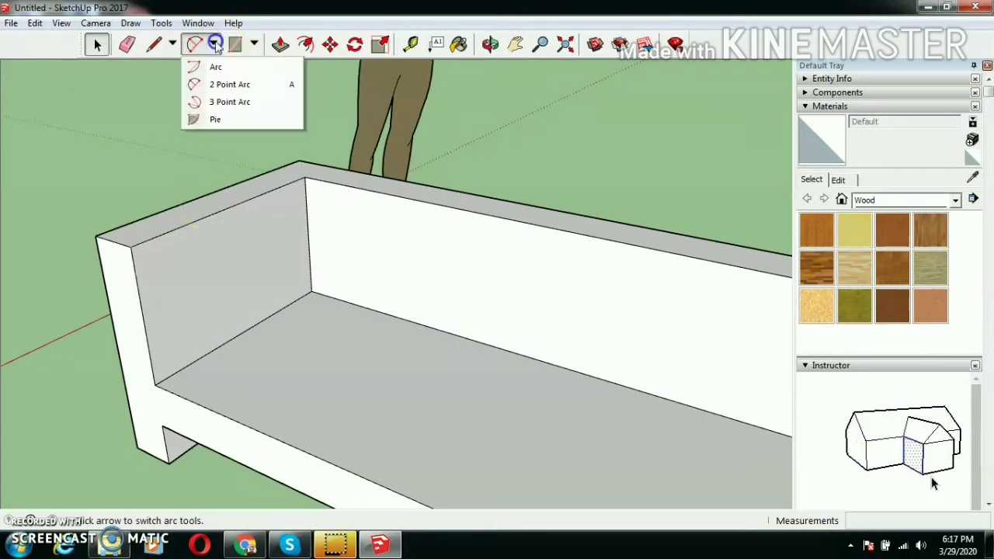
{"action": "left_click", "coordinate": [229, 83]}
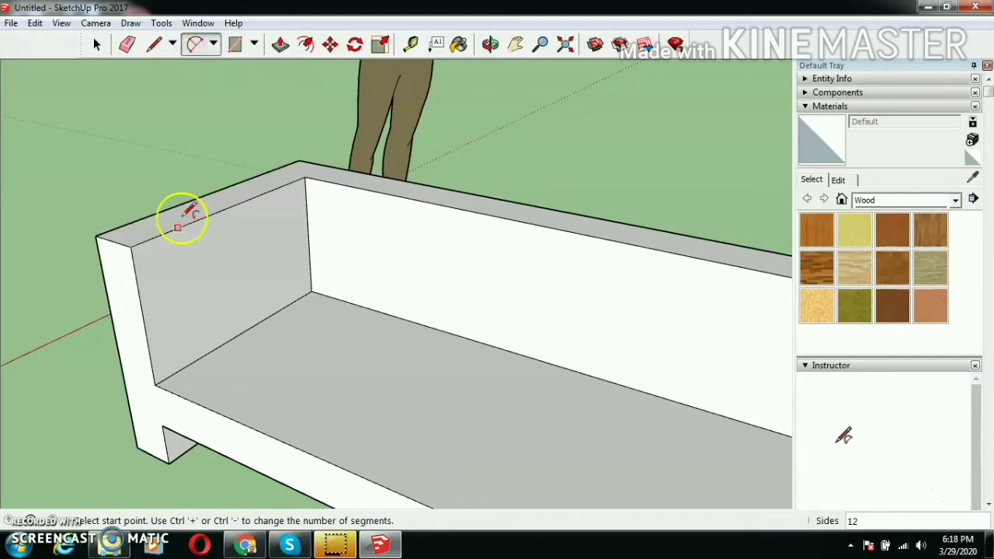
{"action": "left_click", "coordinate": [145, 319]}
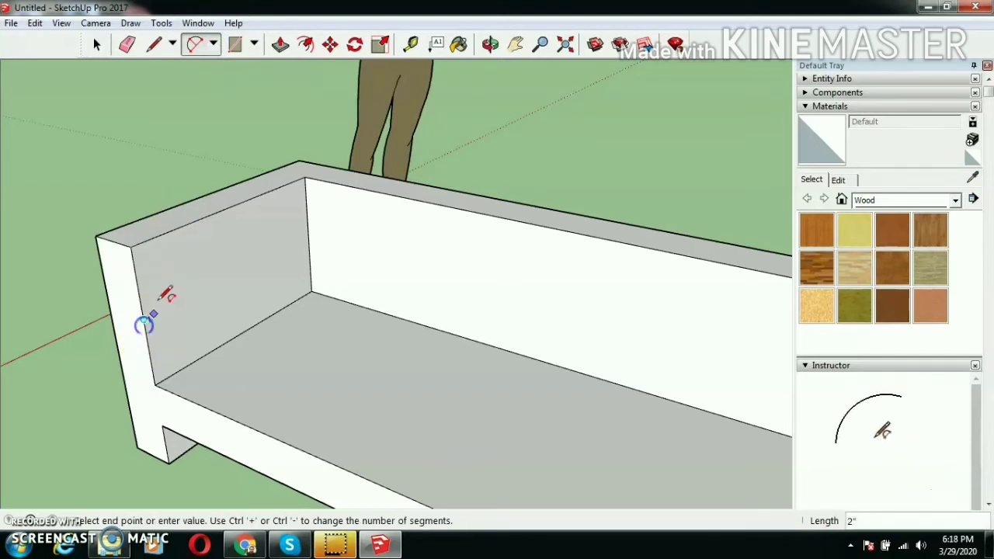
{"action": "left_click", "coordinate": [230, 206]}
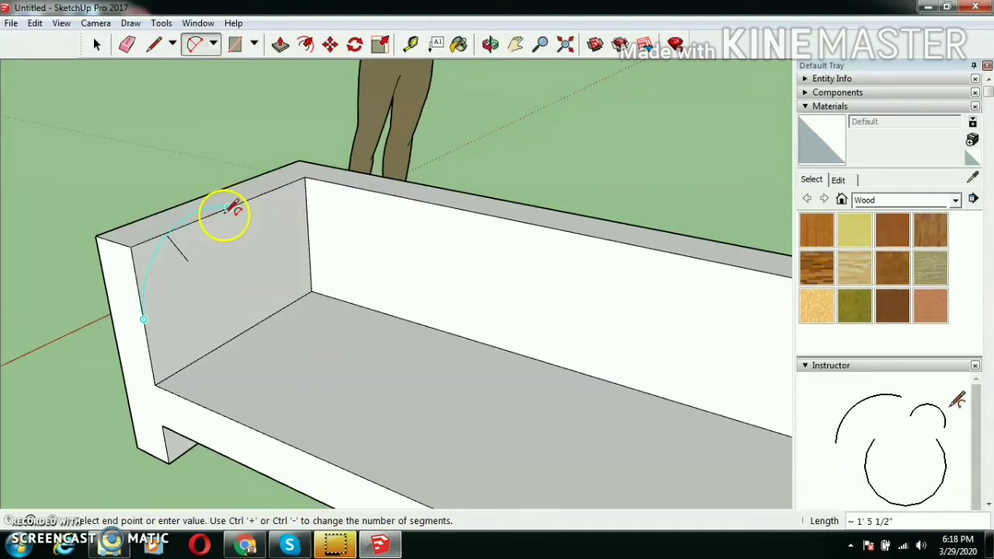
{"action": "left_click", "coordinate": [227, 208]}
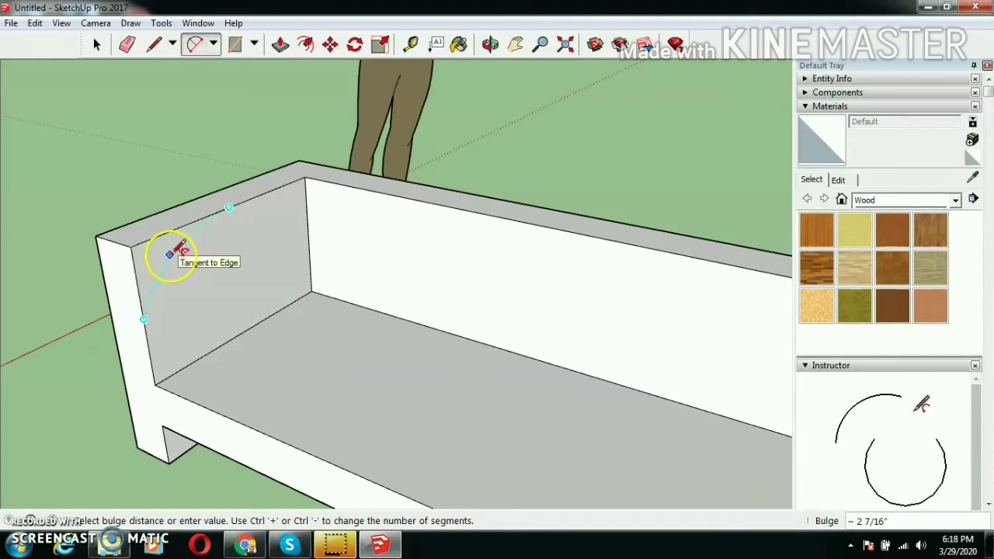
{"action": "left_click", "coordinate": [174, 254]}
Draw a matching arc across the far arm's top corner
{"action": "scroll", "coordinate": [222, 233], "scroll_direction": "down", "scroll_amount": 6}
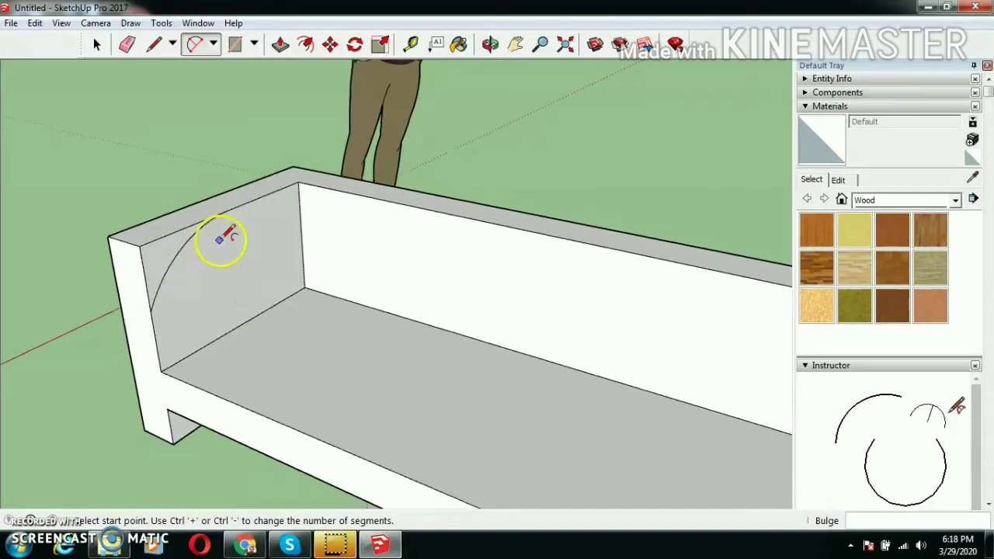
{"action": "middle_click_drag", "start_coordinate": [262, 371], "coordinate": [620, 419]}
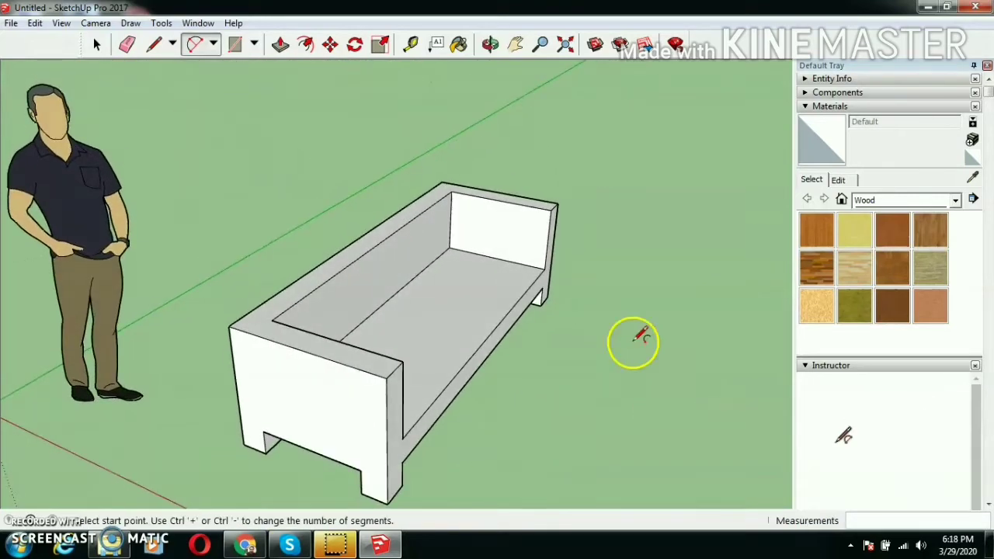
{"action": "scroll", "coordinate": [535, 225], "scroll_direction": "up", "scroll_amount": 5}
{"action": "left_click", "coordinate": [551, 235]}
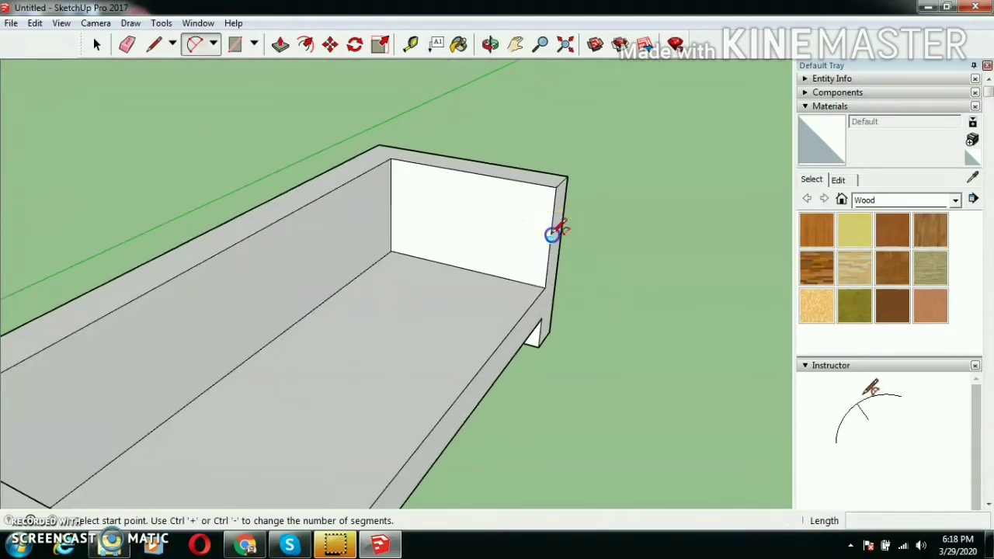
{"action": "left_click", "coordinate": [551, 234]}
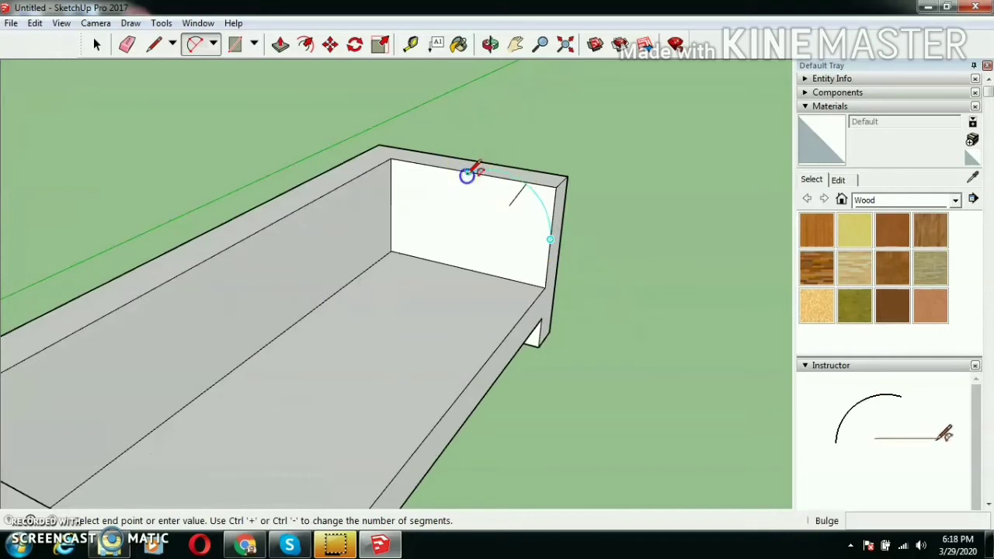
{"action": "left_click", "coordinate": [468, 170]}
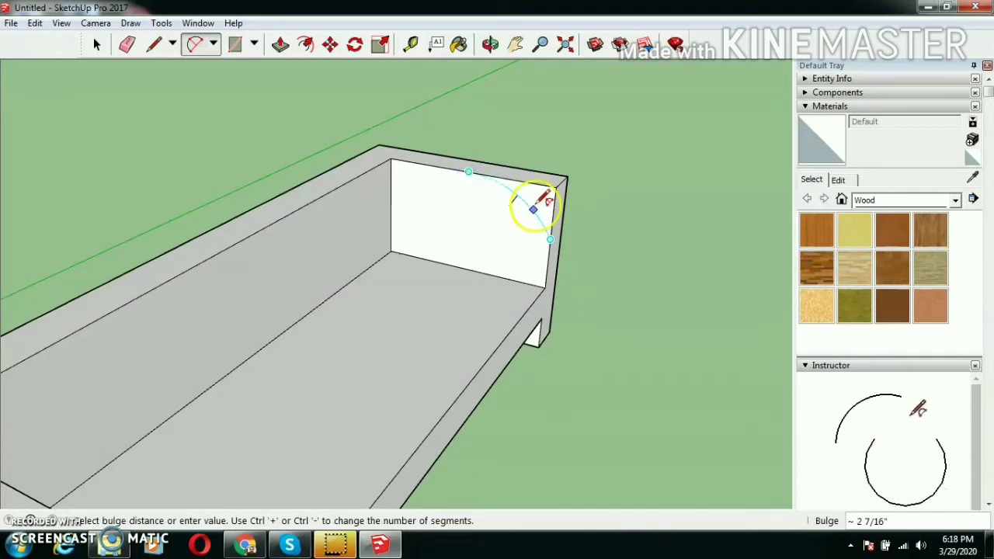
{"action": "left_click", "coordinate": [537, 202]}
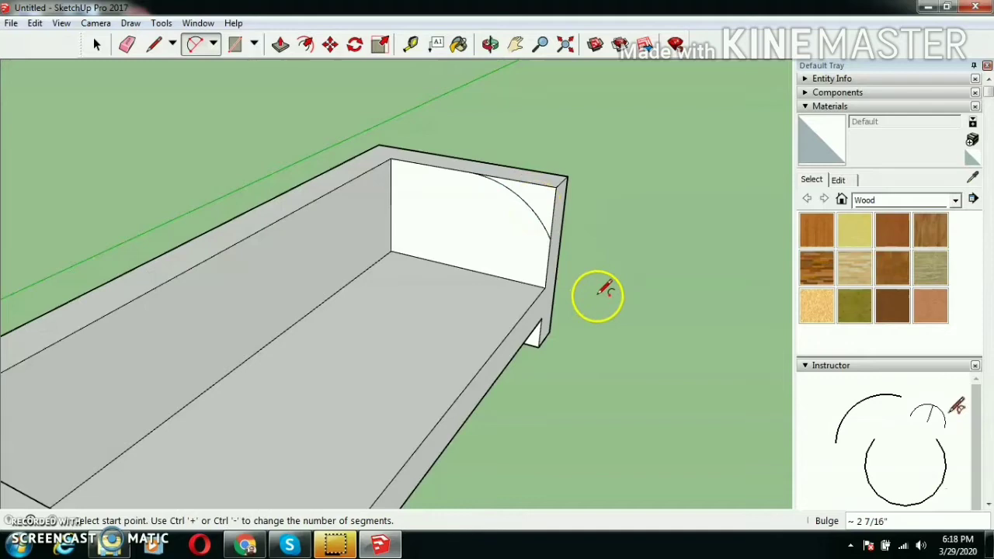
{"action": "middle_click_drag", "start_coordinate": [599, 293], "coordinate": [564, 334]}
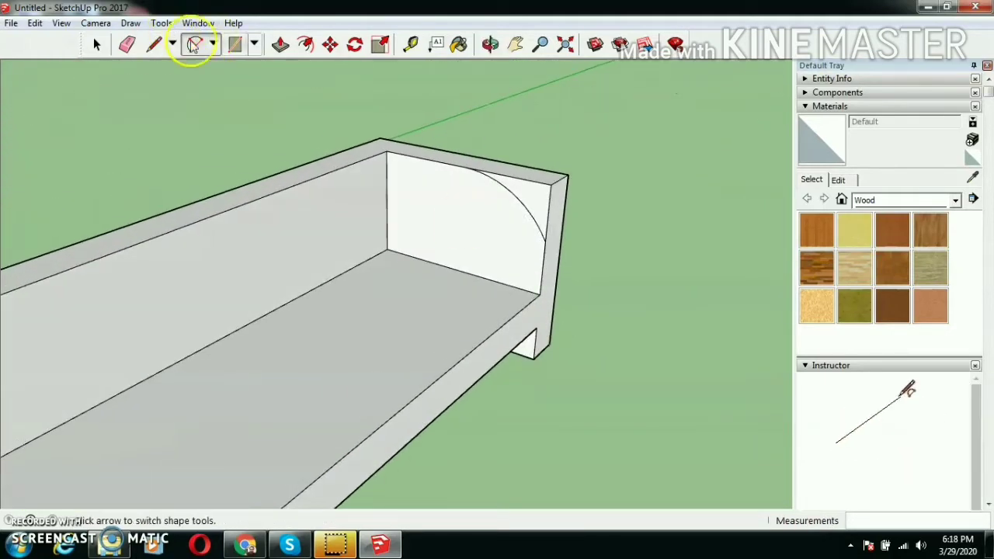
Push the far arm's corner piece beyond the arc down 6" to round its top
{"action": "left_click", "coordinate": [281, 45]}
{"action": "scroll", "coordinate": [569, 189], "scroll_direction": "up", "scroll_amount": 2}
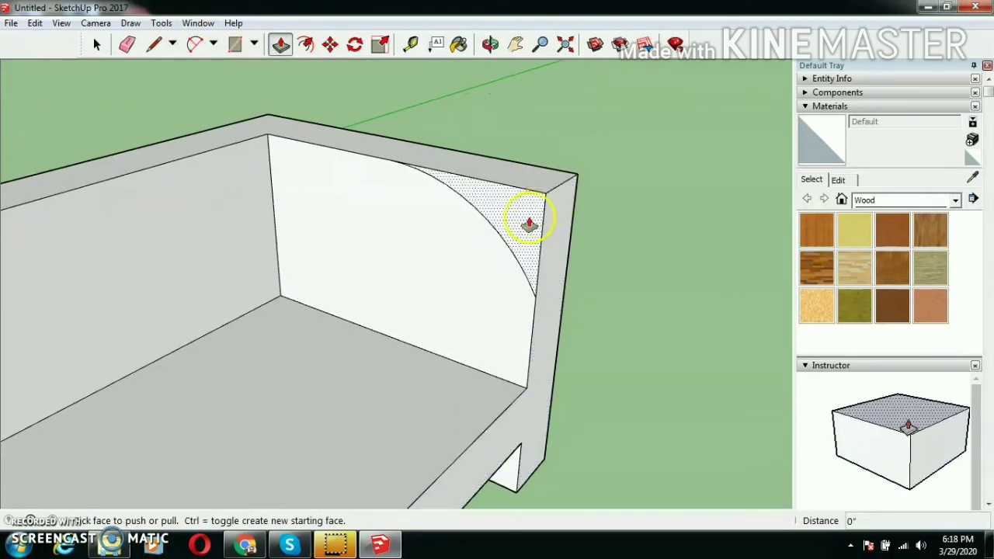
{"action": "left_click_drag", "start_coordinate": [525, 219], "coordinate": [622, 167]}
{"action": "scroll", "coordinate": [623, 167], "scroll_direction": "down", "scroll_amount": 3}
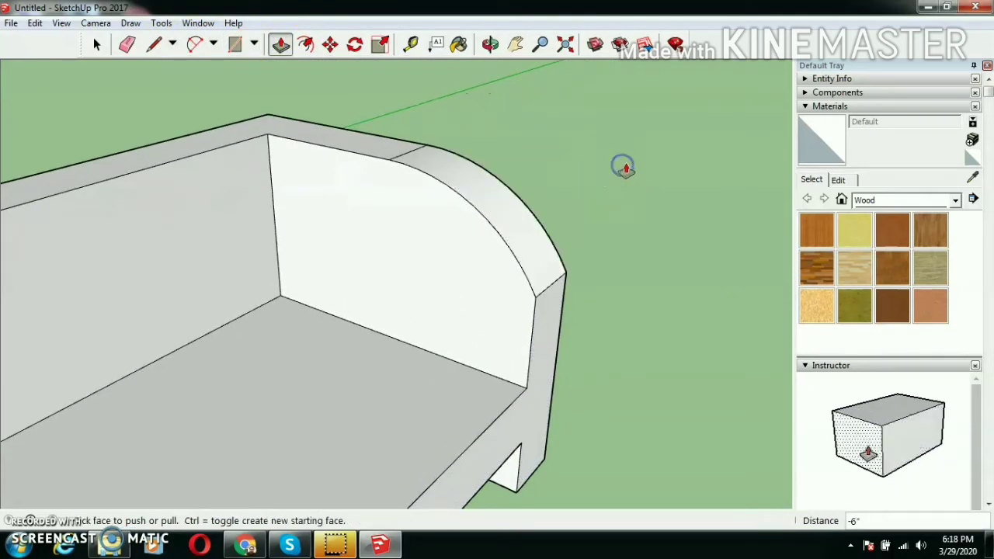
{"action": "scroll", "coordinate": [625, 201], "scroll_direction": "down", "scroll_amount": 5}
Repeat the same push on the near arm's corner so both arms are rounded
{"action": "middle_click_drag", "start_coordinate": [584, 351], "coordinate": [66, 459]}
{"action": "scroll", "coordinate": [207, 265], "scroll_direction": "up", "scroll_amount": 3}
{"action": "scroll", "coordinate": [208, 264], "scroll_direction": "up", "scroll_amount": 1}
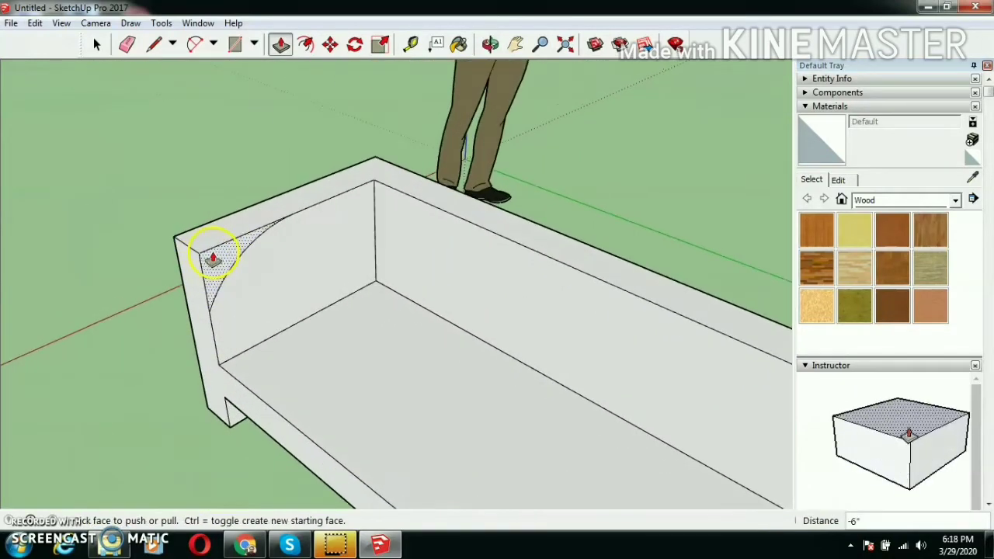
{"action": "double_click", "coordinate": [213, 258]}
{"action": "left_click", "coordinate": [96, 44]}
{"action": "middle_click_drag", "start_coordinate": [132, 218], "coordinate": [532, 274]}
{"action": "scroll", "coordinate": [104, 76], "scroll_direction": "down", "scroll_amount": 4}
{"action": "scroll", "coordinate": [108, 148], "scroll_direction": "down", "scroll_amount": 2}
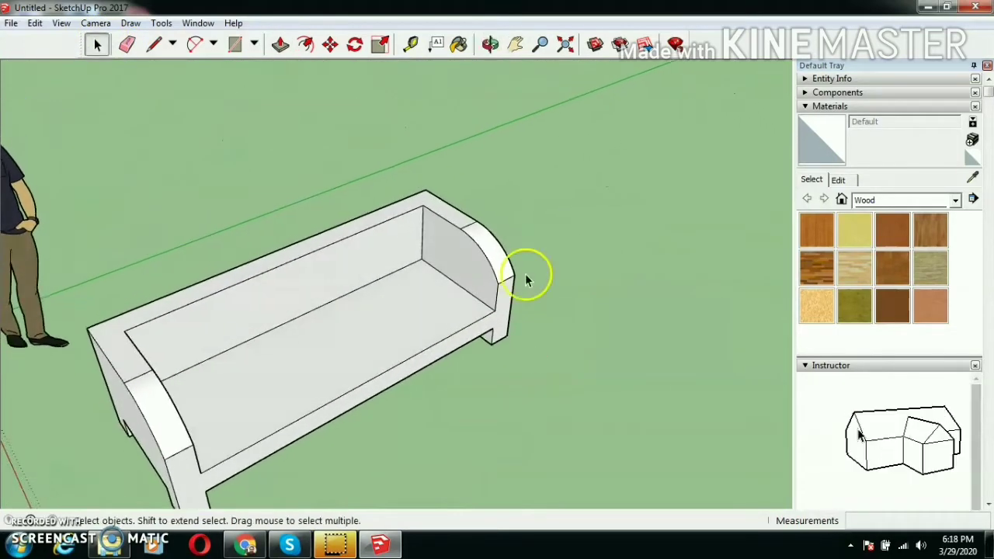
{"action": "scroll", "coordinate": [527, 270], "scroll_direction": "down", "scroll_amount": 2}
{"action": "scroll", "coordinate": [463, 373], "scroll_direction": "up", "scroll_amount": 4}
{"action": "scroll", "coordinate": [426, 408], "scroll_direction": "down", "scroll_amount": 1}
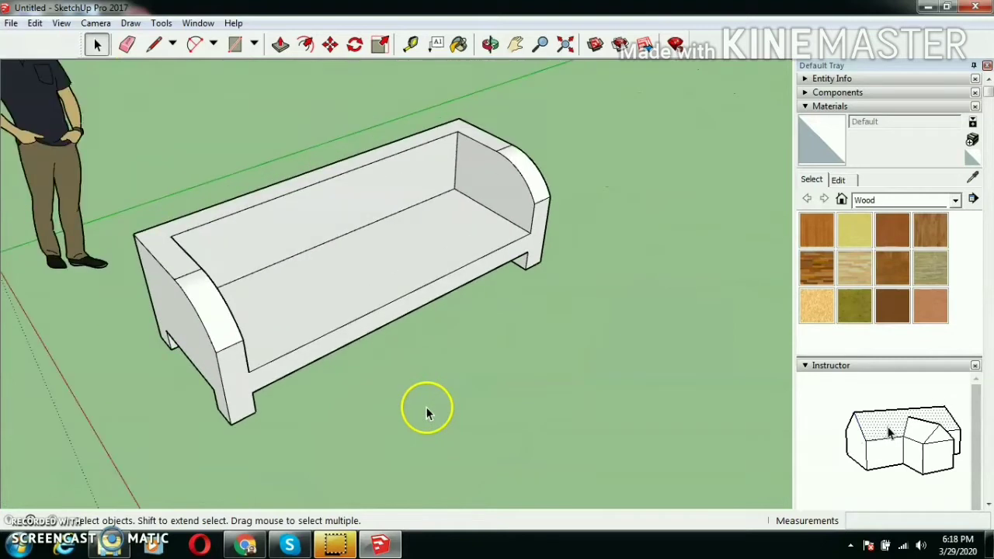
From the front view, select the seat, back and arm faces one at a time
{"action": "left_click", "coordinate": [487, 383]}
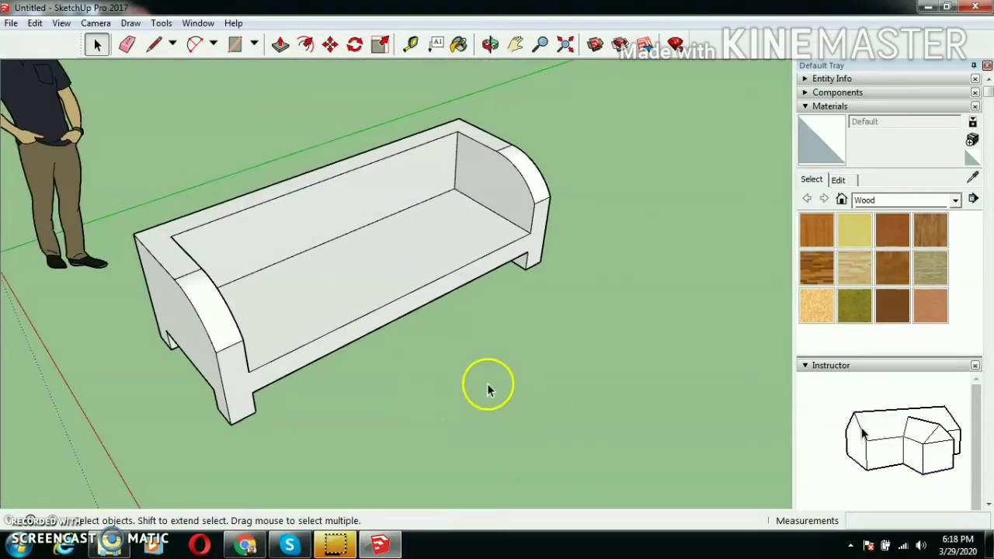
{"action": "middle_click_drag", "start_coordinate": [484, 381], "coordinate": [116, 356]}
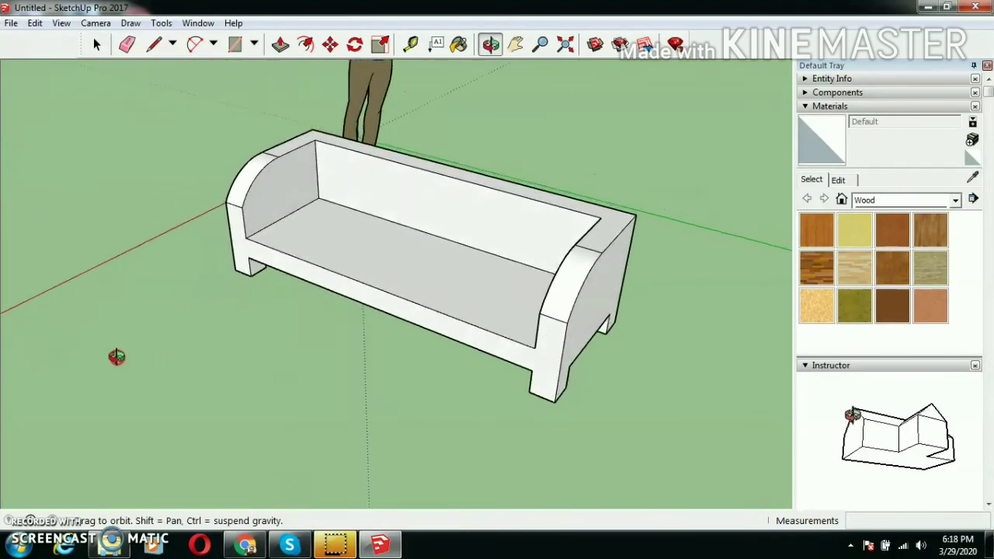
{"action": "scroll", "coordinate": [233, 181], "scroll_direction": "up", "scroll_amount": 2}
{"action": "left_click", "coordinate": [351, 246]}
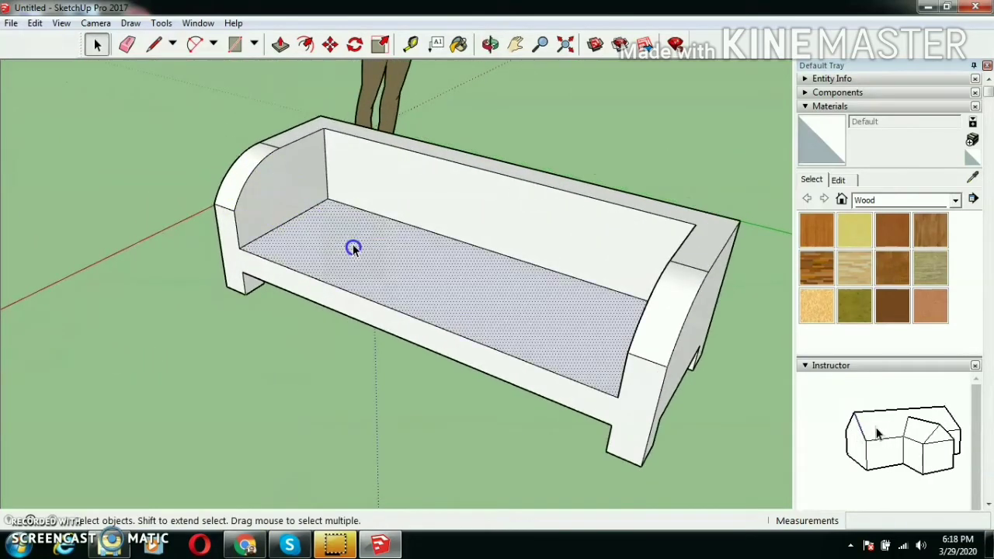
{"action": "left_click", "coordinate": [419, 166]}
{"action": "left_click", "coordinate": [282, 163]}
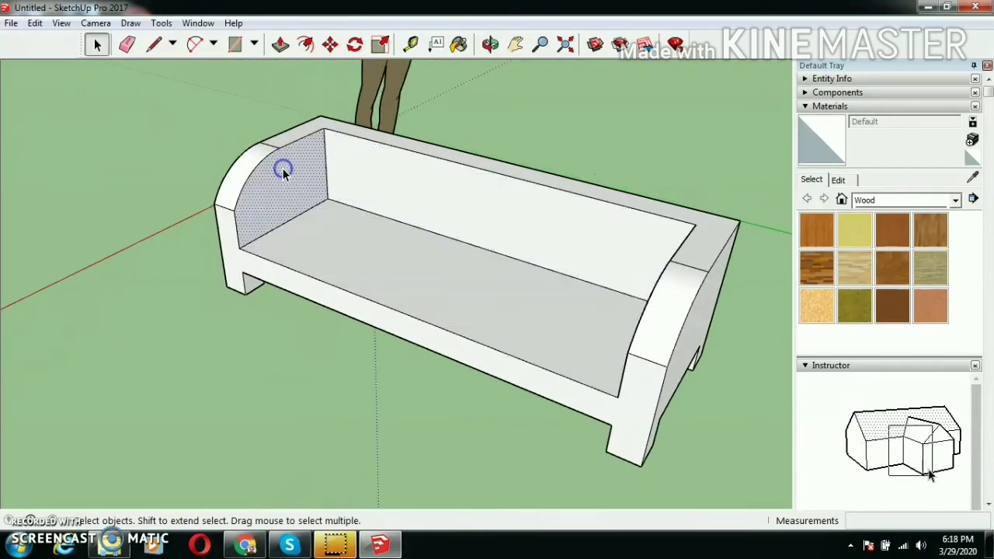
{"action": "left_click", "coordinate": [683, 304]}
{"action": "left_click", "coordinate": [659, 376]}
{"action": "left_click", "coordinate": [652, 365]}
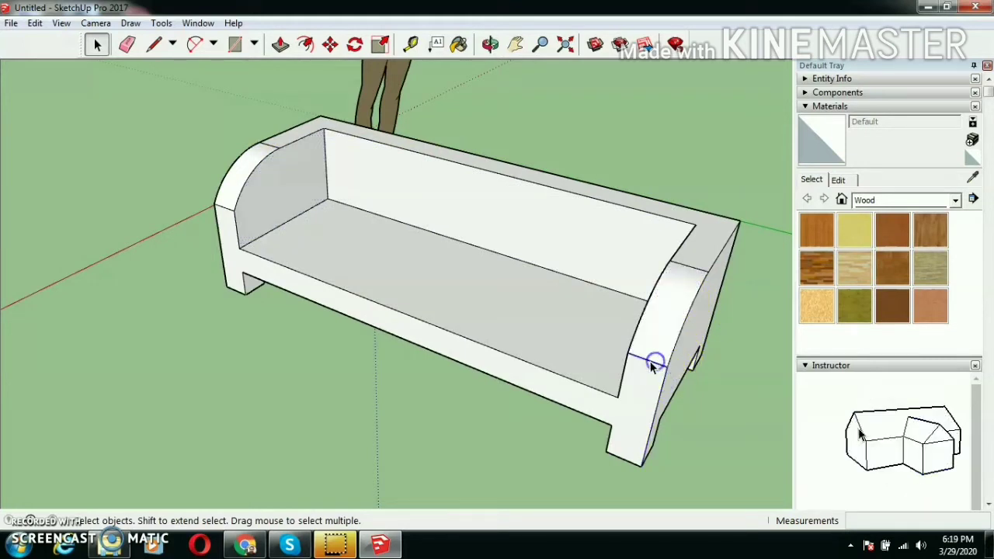
{"action": "left_click", "coordinate": [649, 355]}
{"action": "scroll", "coordinate": [451, 264], "scroll_direction": "down", "scroll_amount": 2}
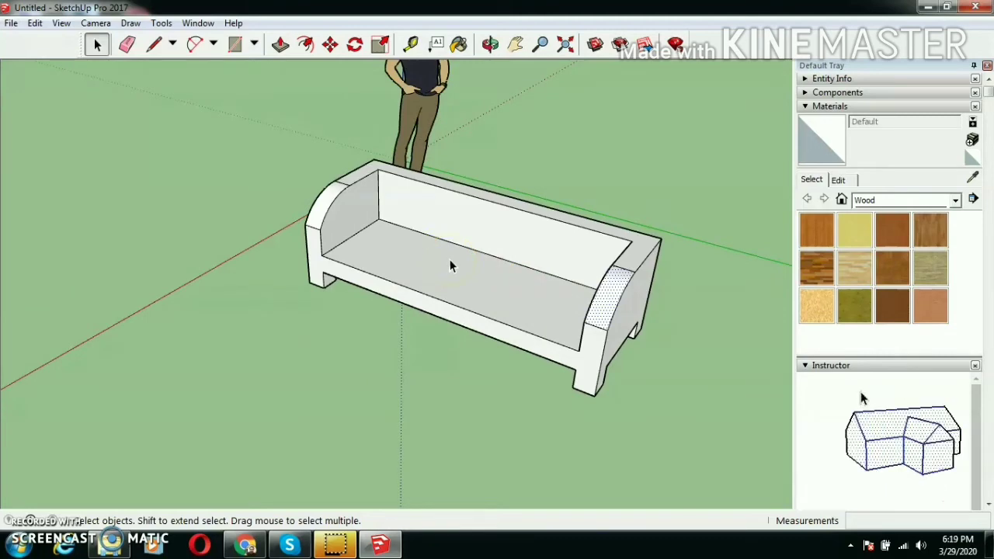
Select all connected sofa geometry and turn it into one group
{"action": "triple_click", "coordinate": [448, 268]}
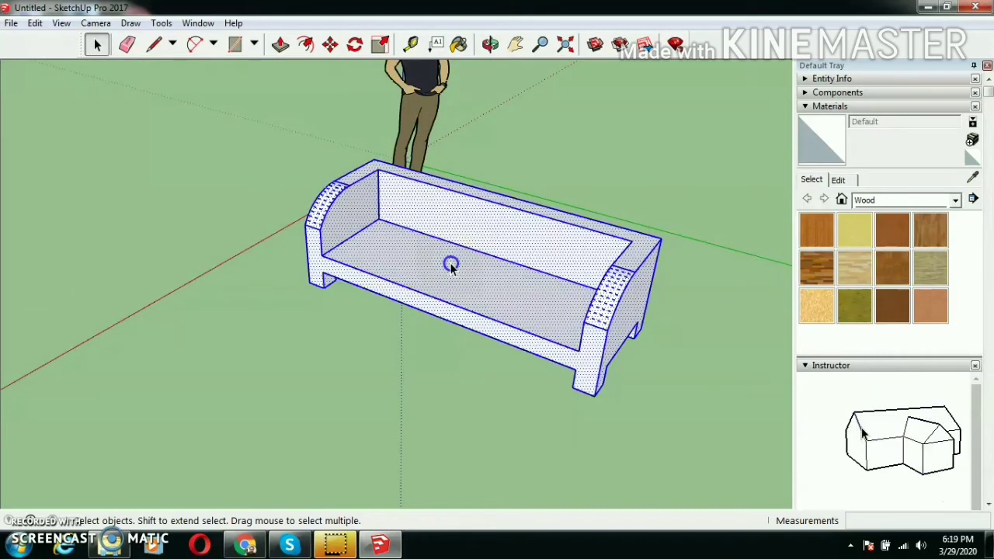
{"action": "right_click", "coordinate": [451, 266]}
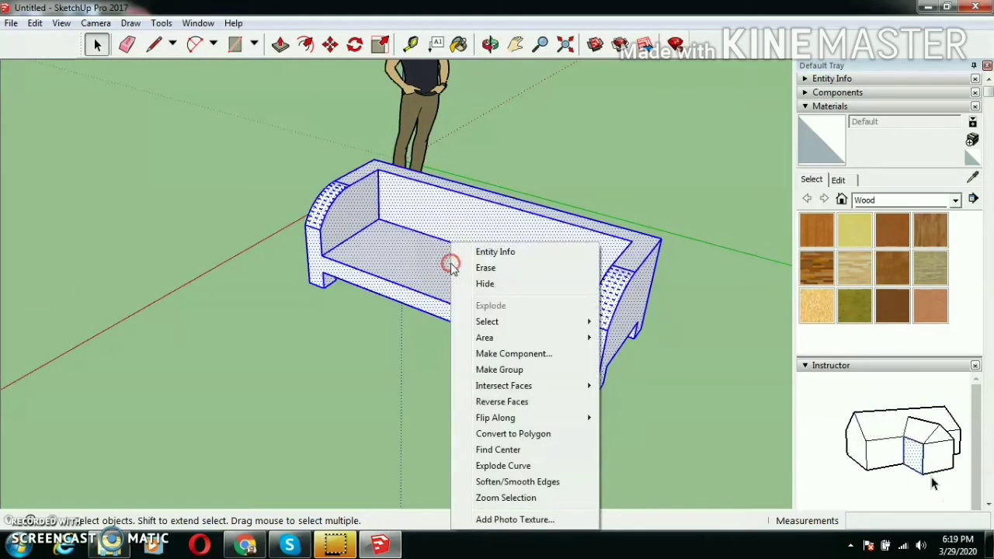
{"action": "left_click", "coordinate": [508, 371]}
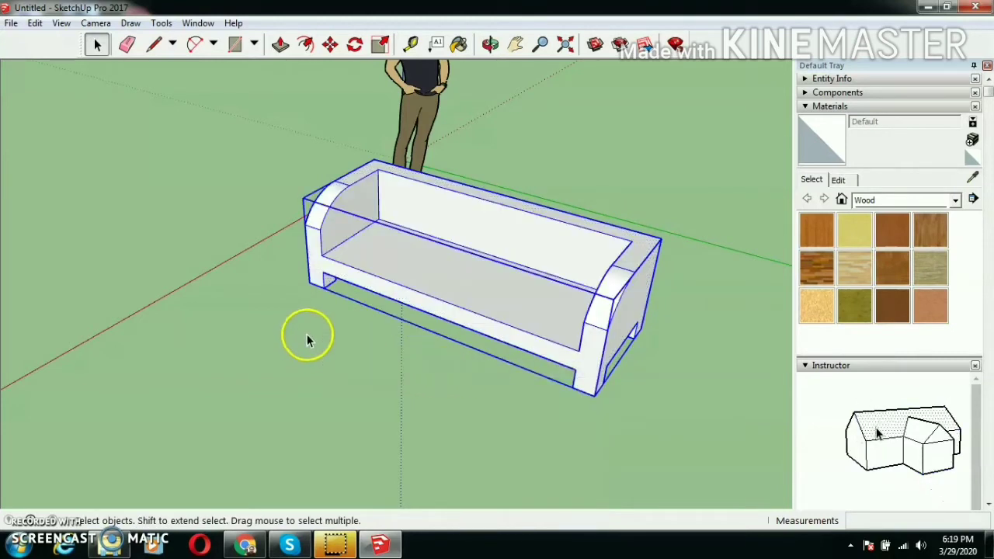
Reselect the sofa group and move it slightly by its lower-left corner
{"action": "left_click", "coordinate": [265, 268]}
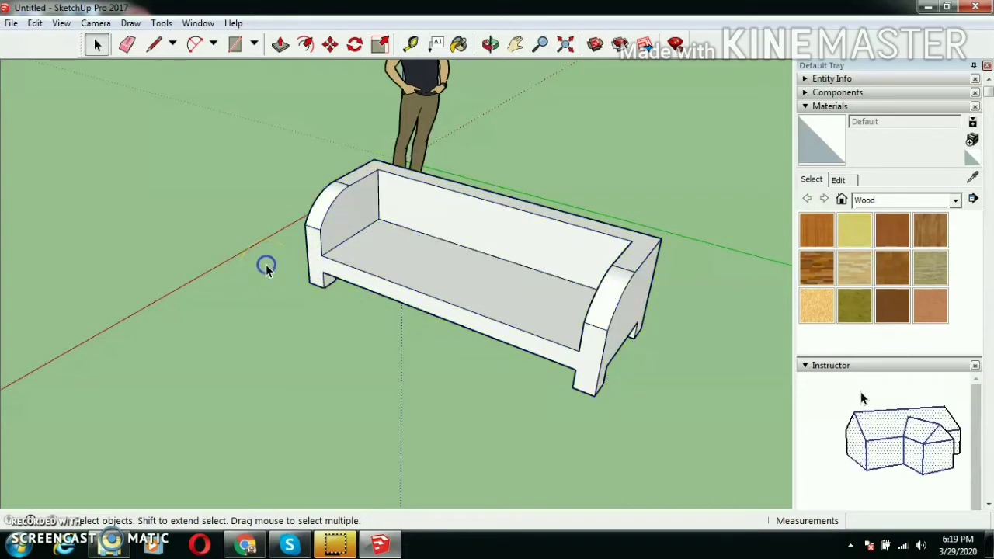
{"action": "left_click", "coordinate": [433, 262]}
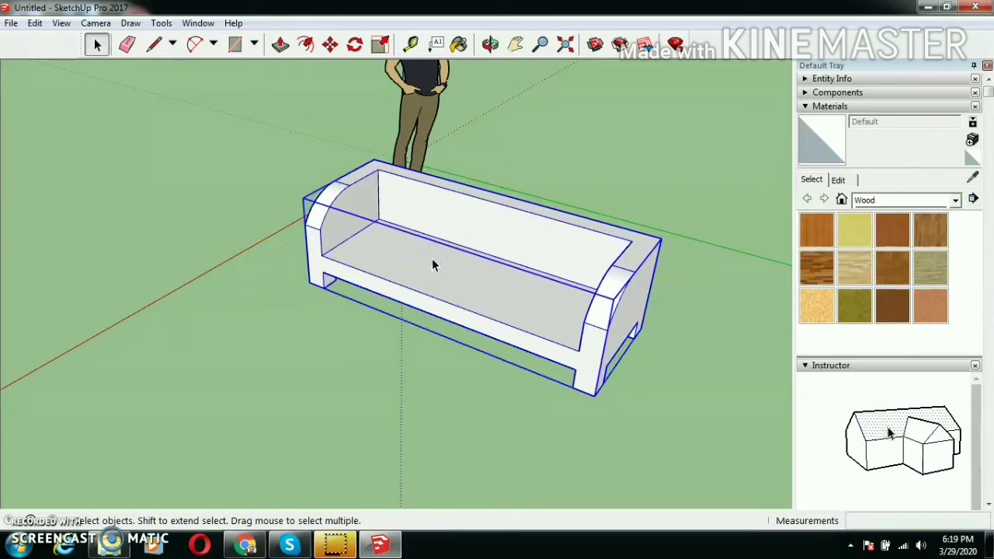
{"action": "left_click", "coordinate": [330, 44]}
{"action": "left_click", "coordinate": [306, 284]}
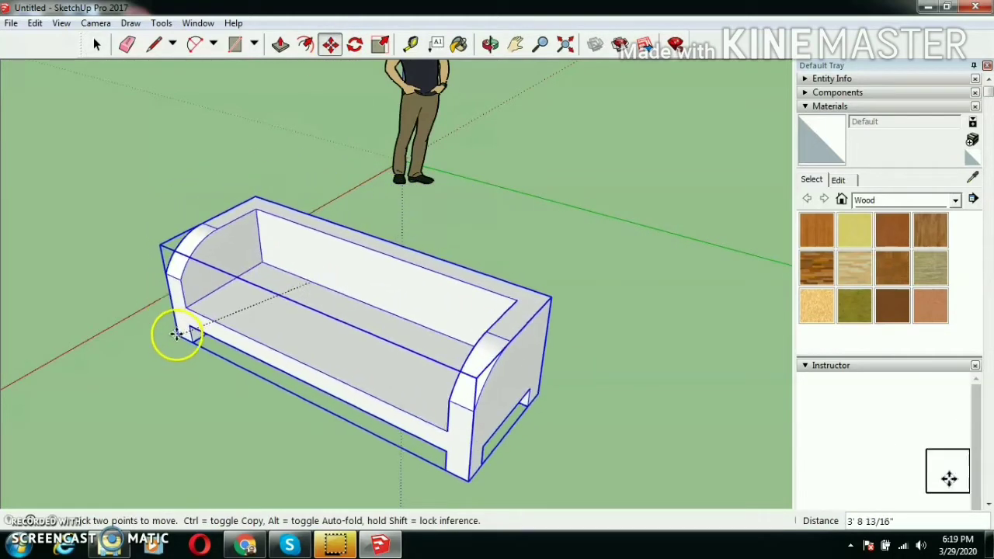
{"action": "left_click", "coordinate": [295, 317]}
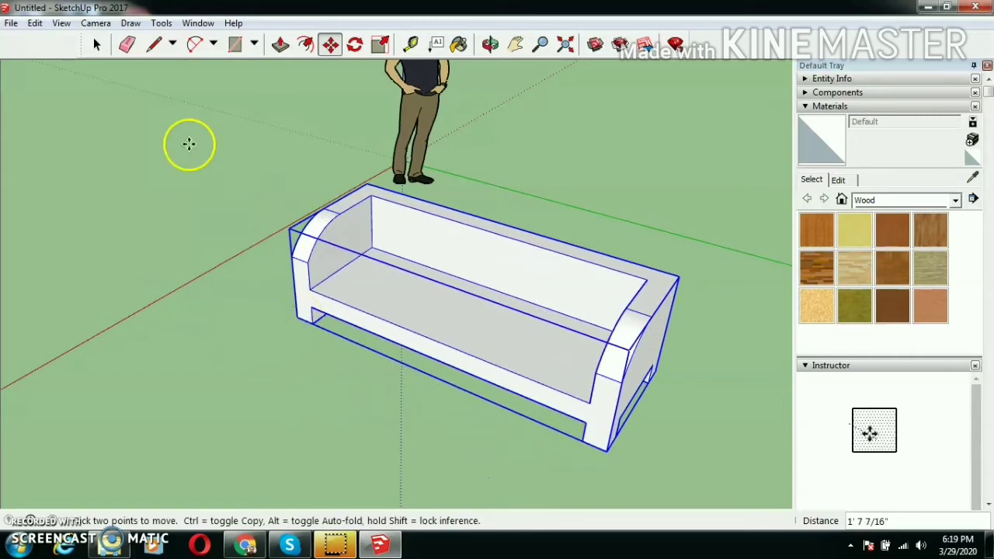
{"action": "left_click", "coordinate": [97, 47]}
{"action": "left_click", "coordinate": [261, 397]}
Orbit around the sofa and open its group for editing
{"action": "middle_click_drag", "start_coordinate": [284, 387], "coordinate": [605, 459]}
{"action": "left_click", "coordinate": [582, 278]}
{"action": "middle_click_drag", "start_coordinate": [553, 302], "coordinate": [555, 350]}
{"action": "scroll", "coordinate": [674, 241], "scroll_direction": "up", "scroll_amount": 5}
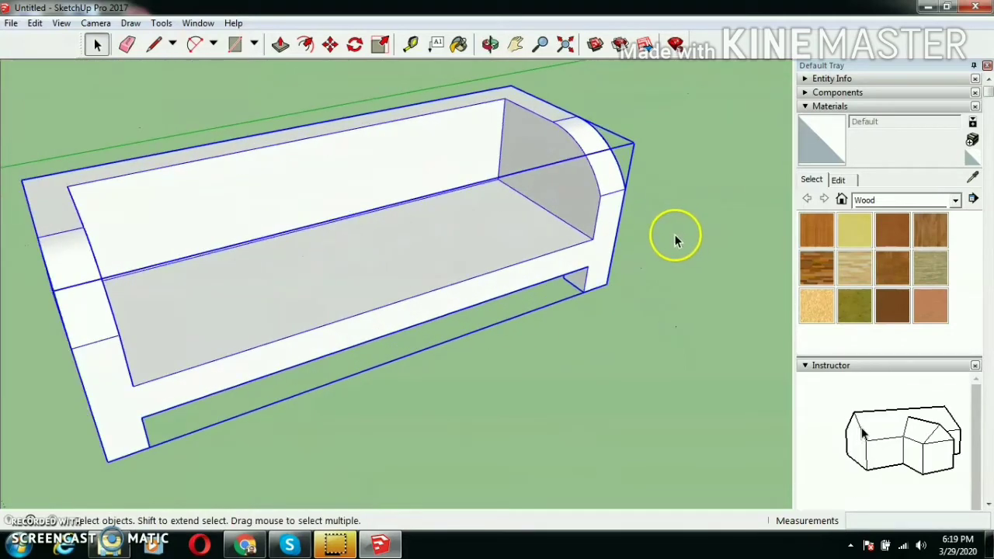
{"action": "left_click", "coordinate": [648, 327]}
{"action": "double_click", "coordinate": [469, 242]}
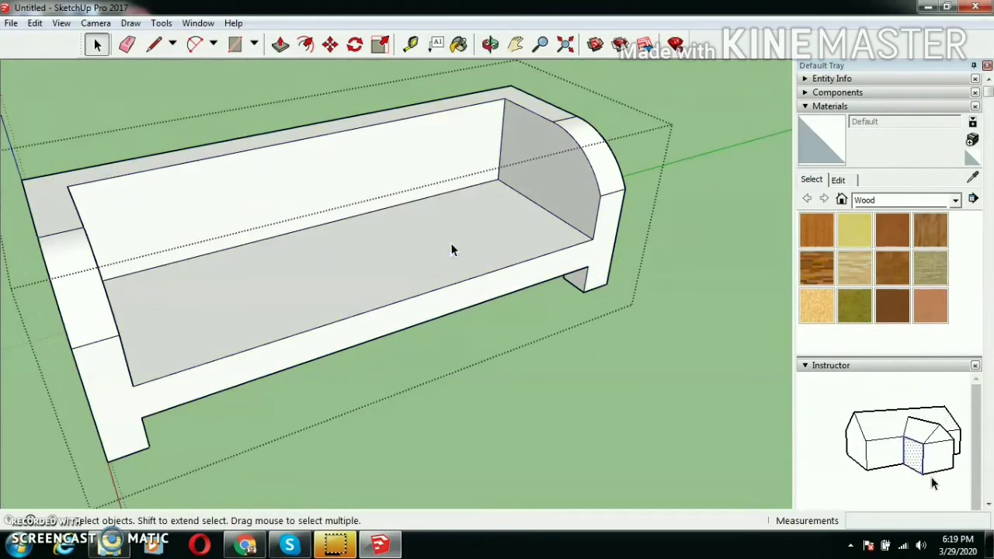
Select the arm-top, inner arm, seat and back-rest faces inside the group
{"action": "left_click", "coordinate": [610, 189]}
{"action": "left_click", "coordinate": [588, 196]}
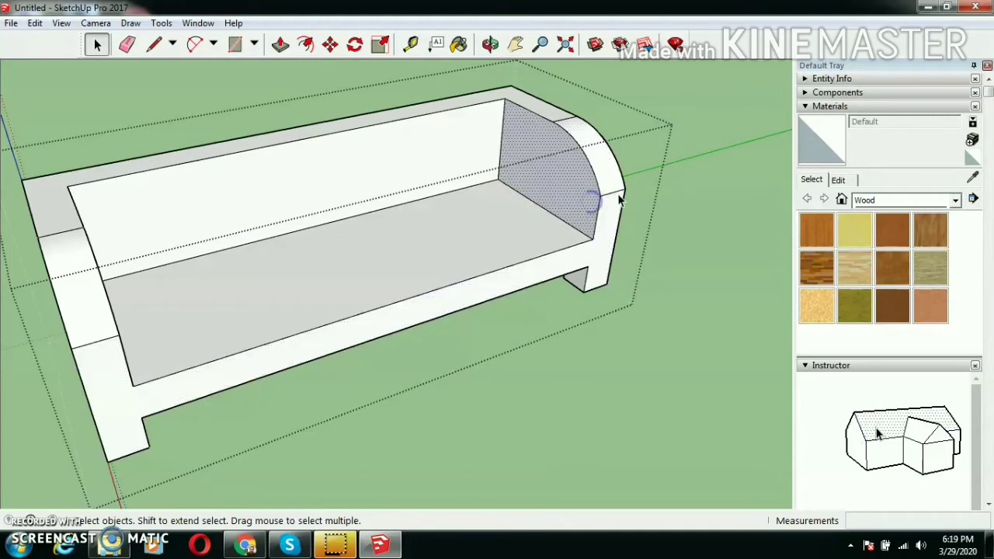
{"action": "left_click", "coordinate": [614, 191]}
{"action": "left_click", "coordinate": [583, 196]}
{"action": "left_click", "coordinate": [497, 222]}
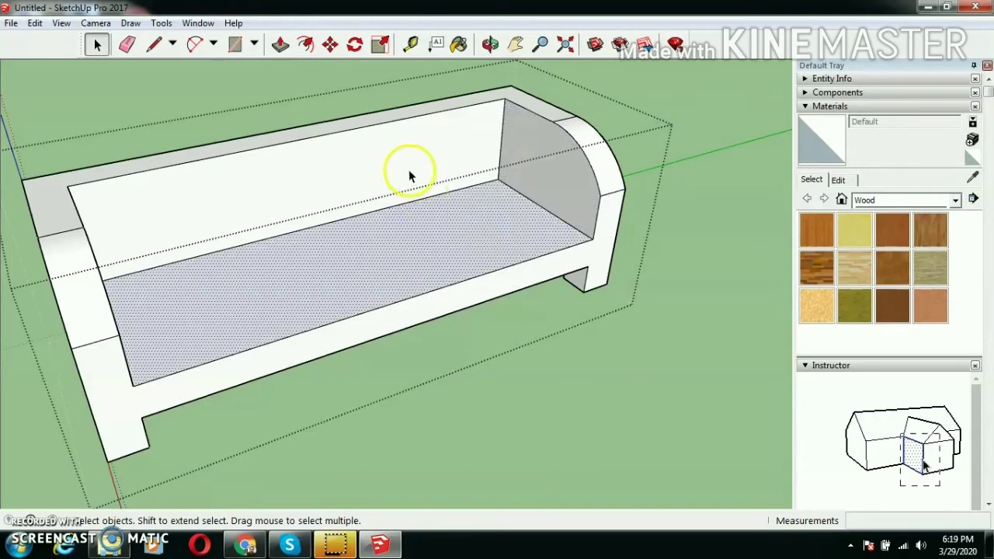
{"action": "left_click", "coordinate": [409, 169]}
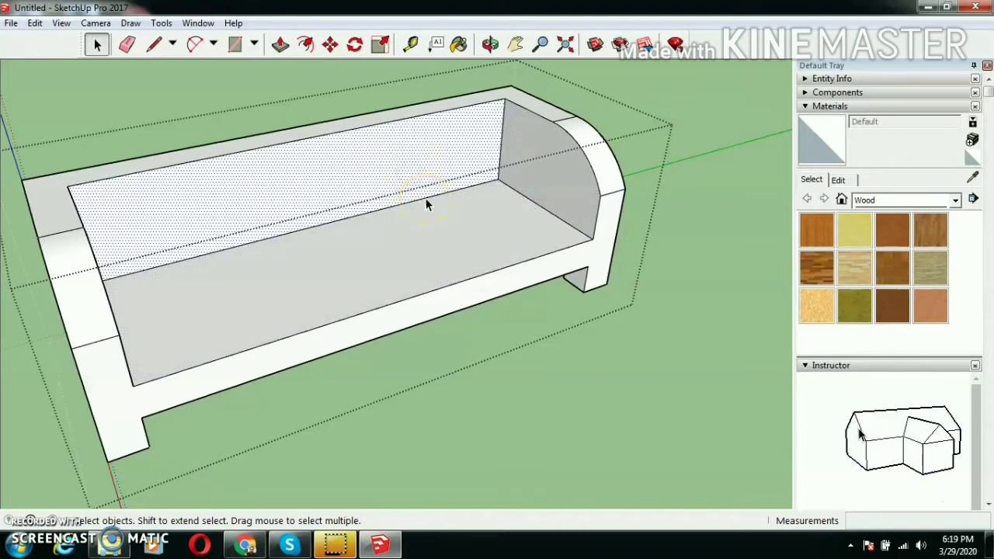
{"action": "scroll", "coordinate": [426, 199], "scroll_direction": "down", "scroll_amount": 2}
Exit the sofa group and collapse the Instructor panel in the Default Tray
{"action": "left_click", "coordinate": [651, 181]}
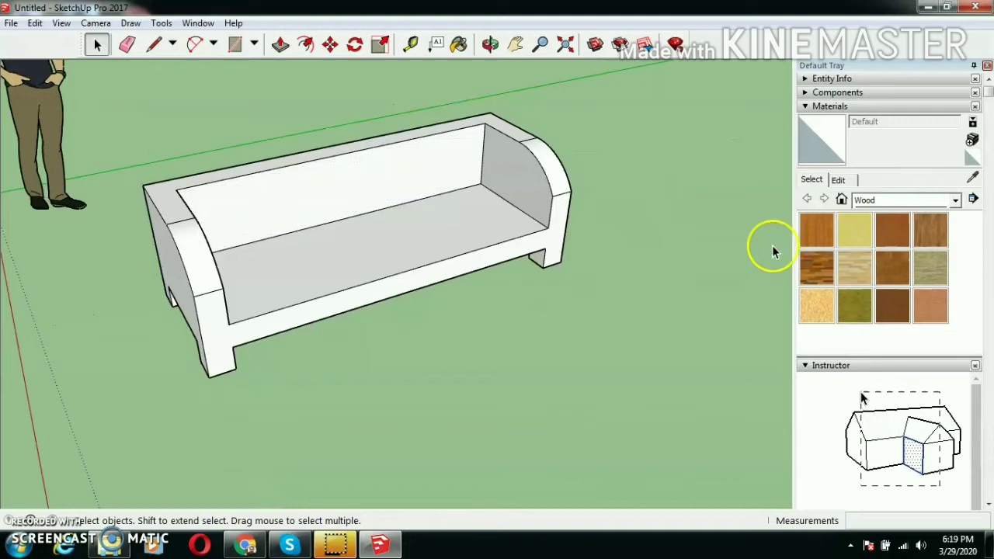
{"action": "scroll", "coordinate": [816, 328], "scroll_direction": "down", "scroll_amount": 5}
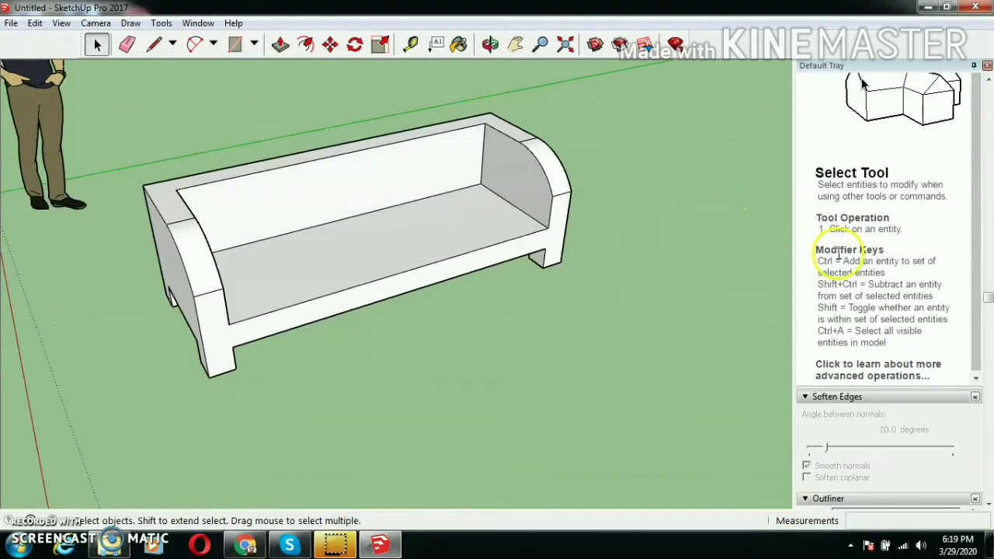
{"action": "scroll", "coordinate": [825, 257], "scroll_direction": "up", "scroll_amount": 5}
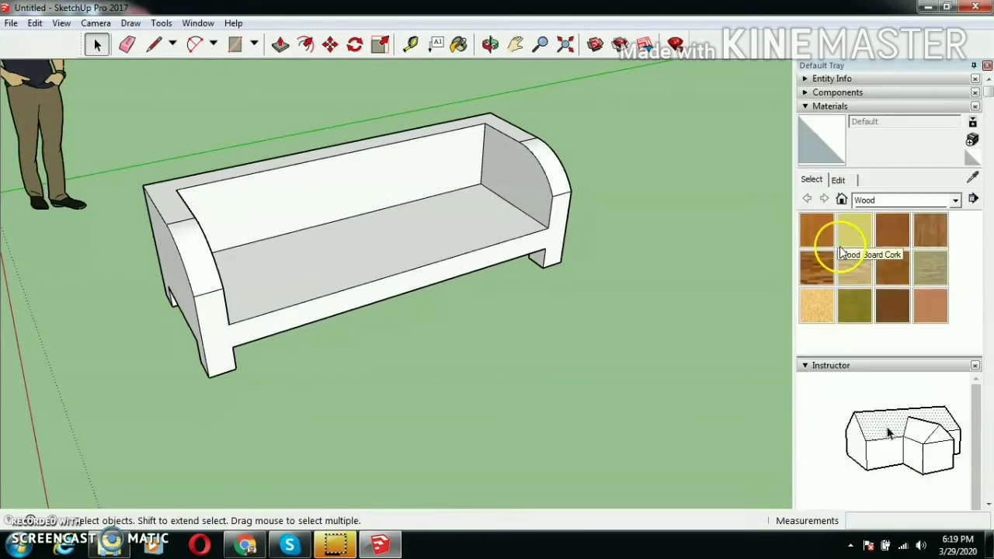
{"action": "left_click", "coordinate": [824, 368]}
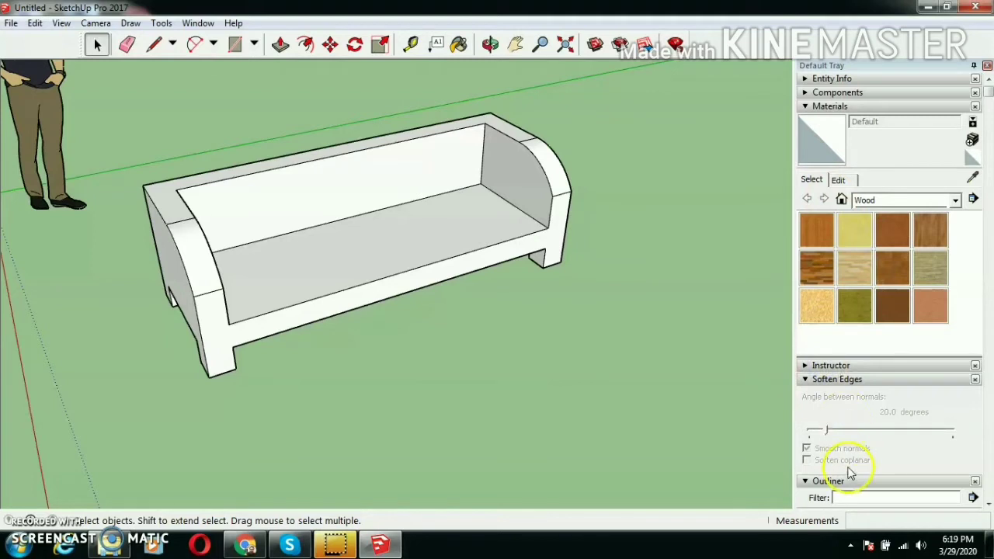
Collapse the Materials panel, undock the Default Tray, and select Group in the Outliner
{"action": "left_click", "coordinate": [861, 109]}
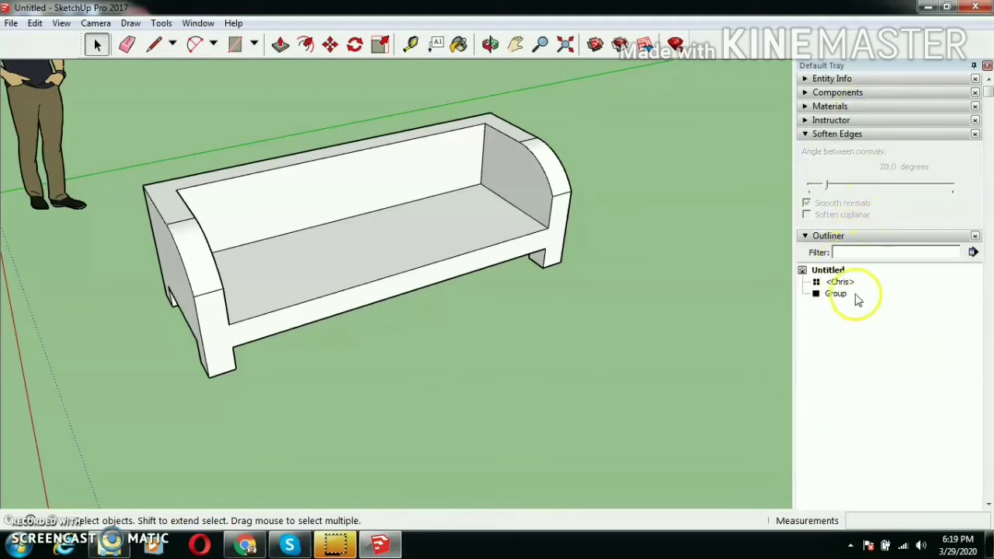
{"action": "left_click_drag", "start_coordinate": [838, 70], "coordinate": [978, 287]}
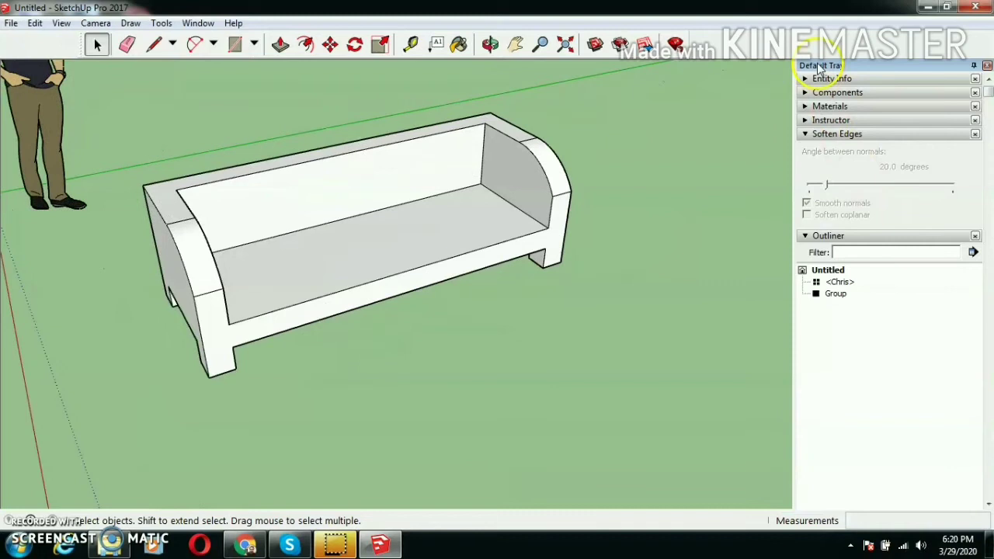
{"action": "left_click", "coordinate": [836, 294]}
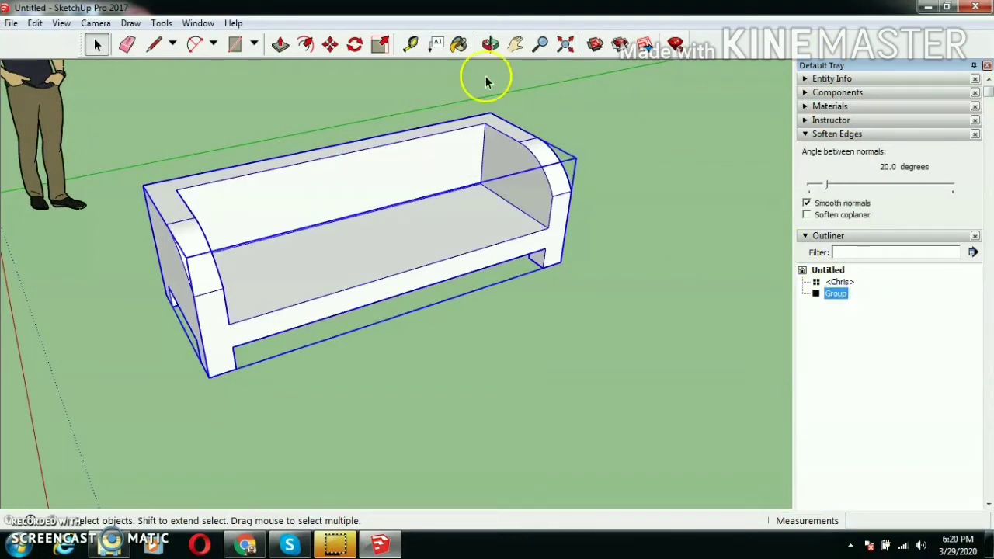
Check Window > Default Tray, reselect the sofa Group, and orbit to face the sofa
{"action": "left_click", "coordinate": [198, 22]}
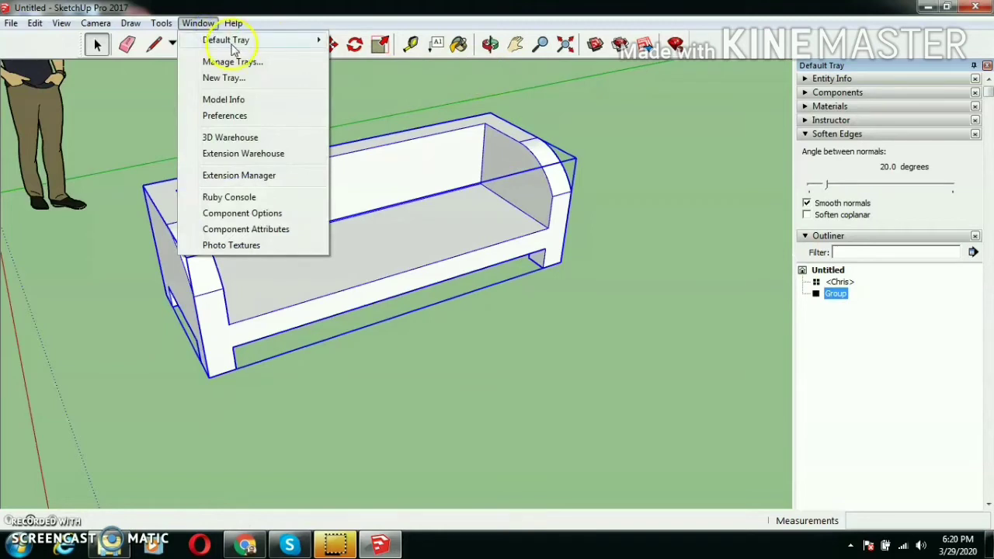
{"action": "mouse_move", "coordinate": [233, 41]}
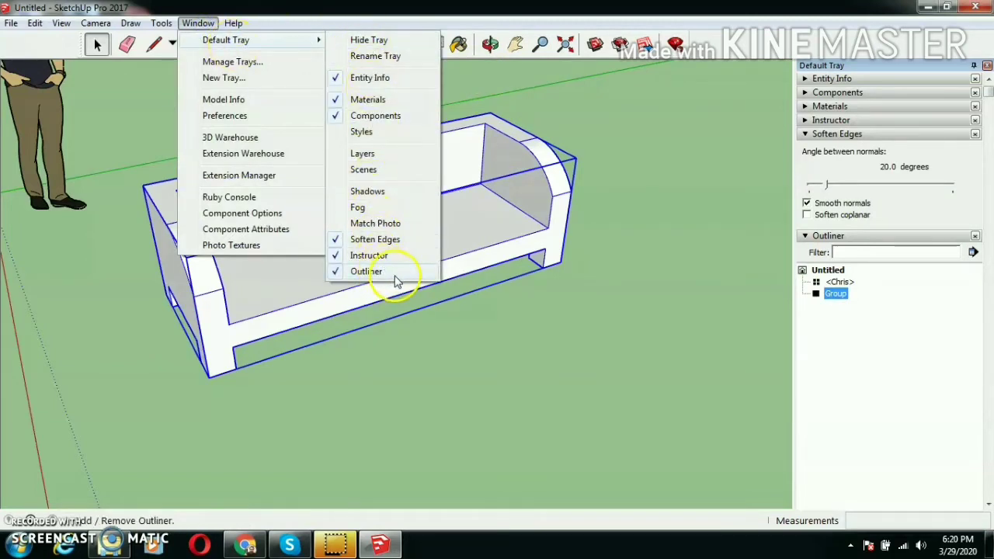
{"action": "left_click", "coordinate": [893, 325]}
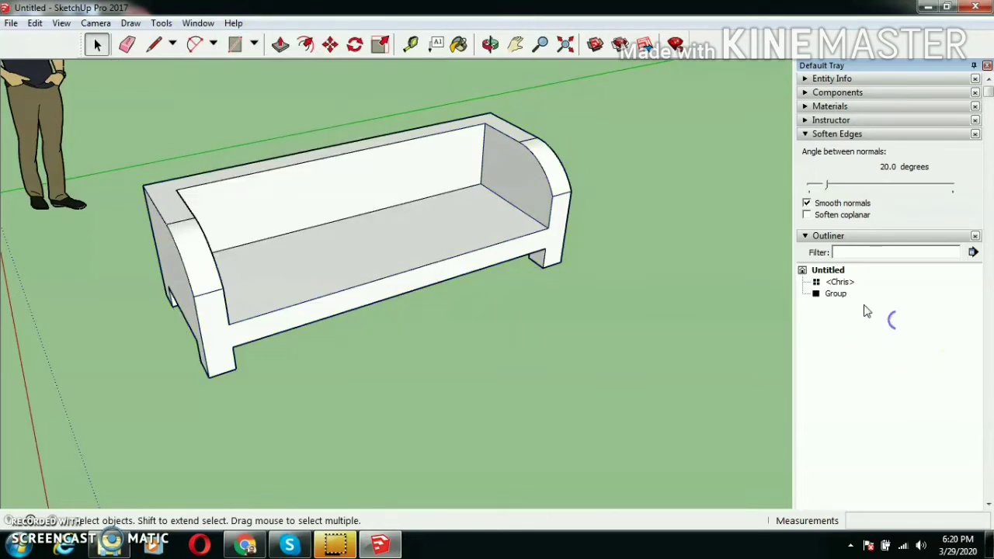
{"action": "left_click", "coordinate": [835, 294]}
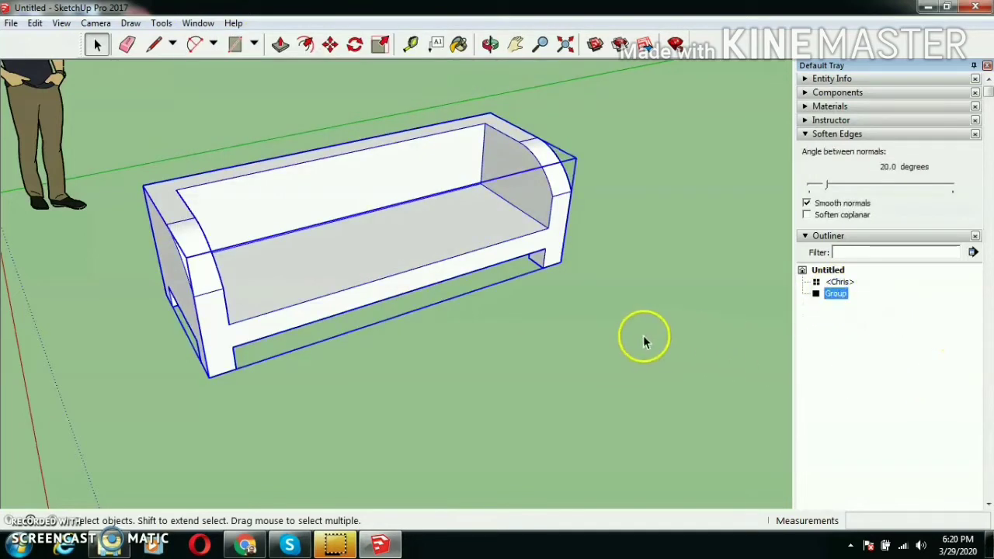
{"action": "middle_click_drag", "start_coordinate": [91, 252], "coordinate": [119, 300]}
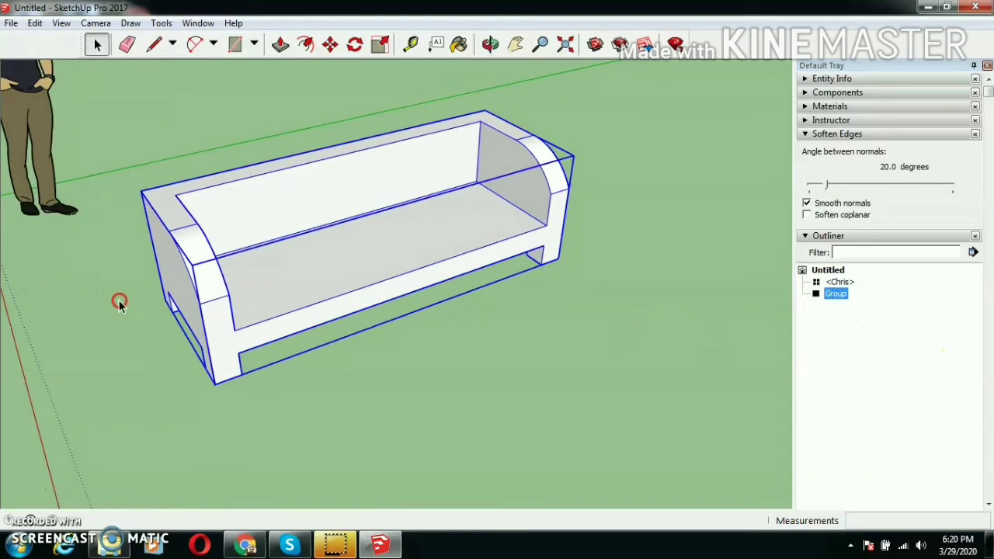
{"action": "scroll", "coordinate": [124, 304], "scroll_direction": "down", "scroll_amount": 5}
{"action": "scroll", "coordinate": [142, 286], "scroll_direction": "up", "scroll_amount": 5}
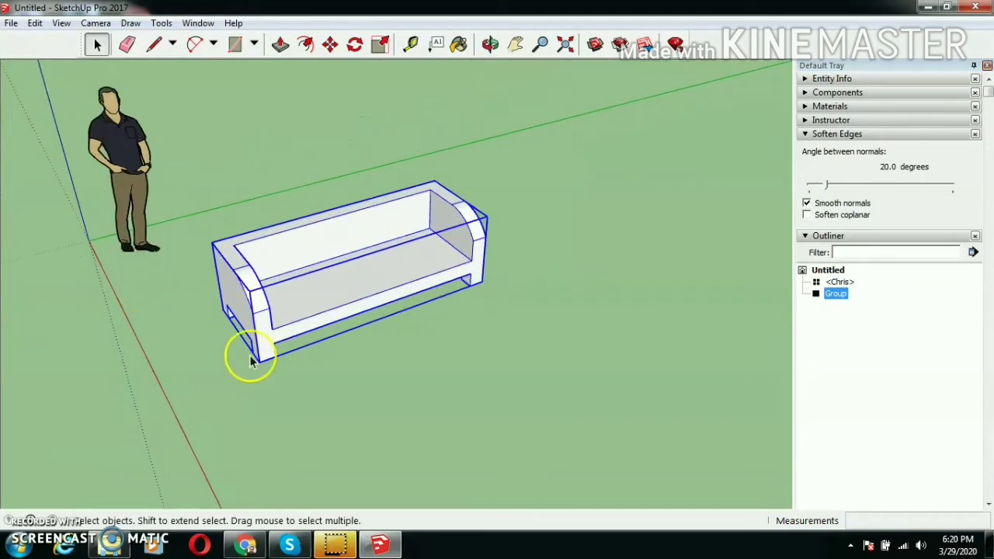
{"action": "scroll", "coordinate": [454, 286], "scroll_direction": "up", "scroll_amount": 2}
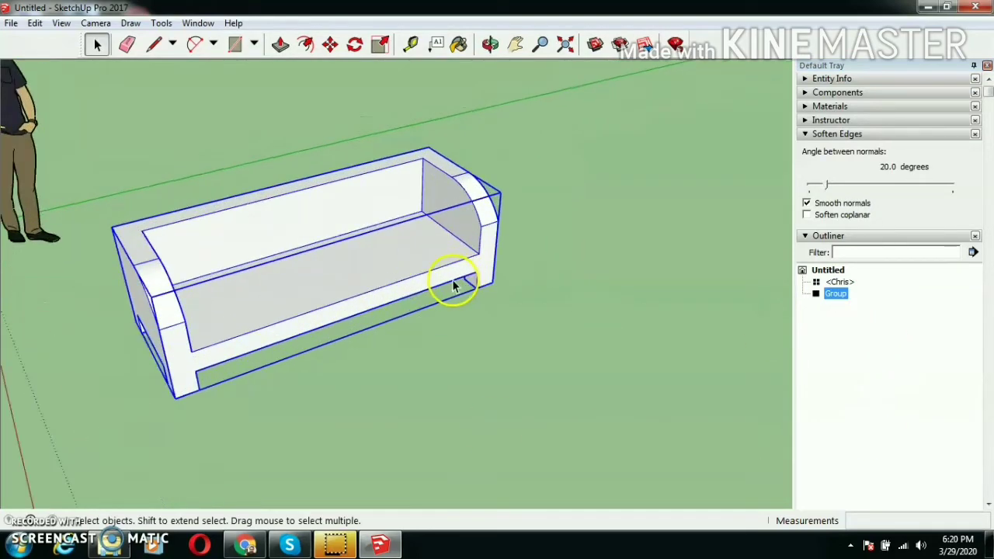
{"action": "middle_click_drag", "start_coordinate": [490, 359], "coordinate": [537, 402]}
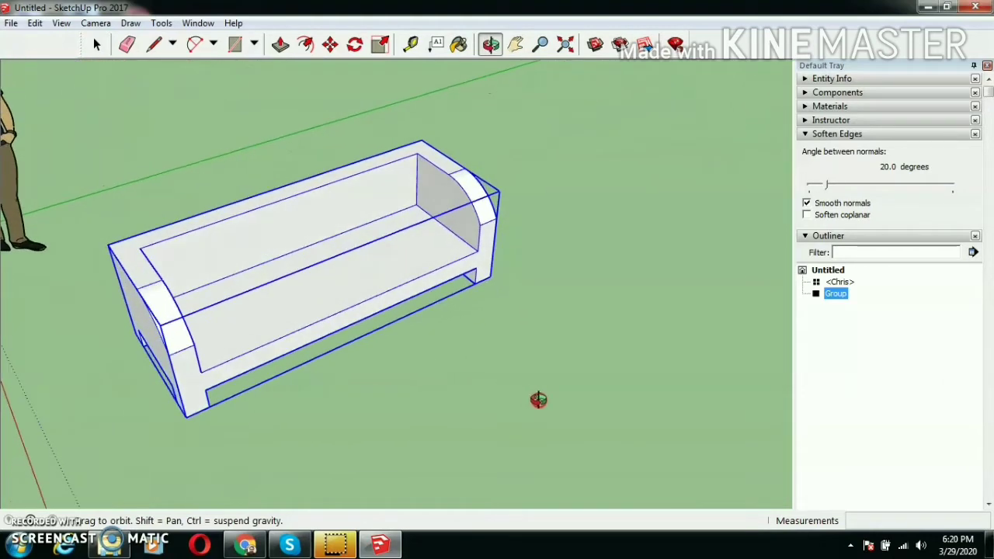
Draw a 1.5' by 2' rectangle on the seat beside the left armrest
{"action": "left_click", "coordinate": [432, 368]}
{"action": "scroll", "coordinate": [184, 267], "scroll_direction": "up", "scroll_amount": 2}
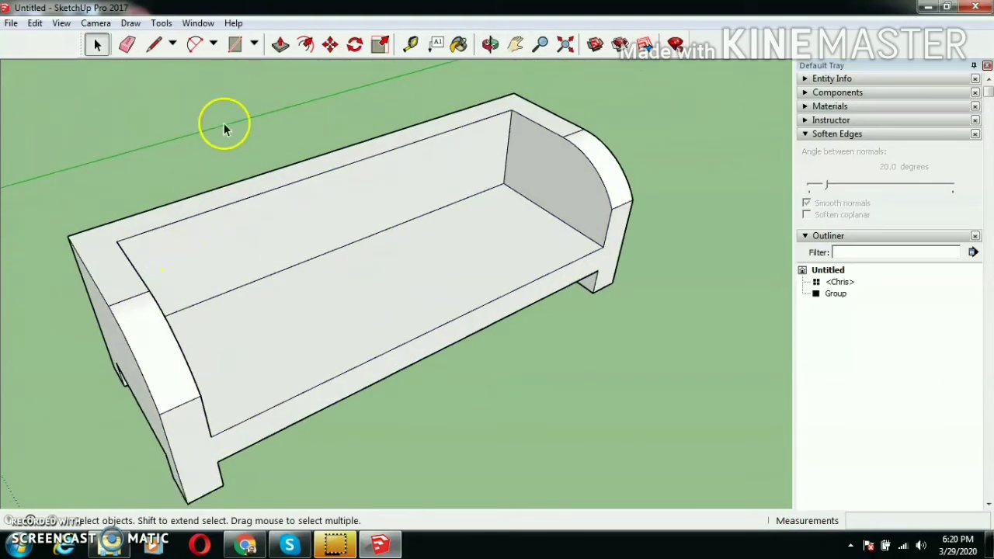
{"action": "left_click", "coordinate": [254, 45]}
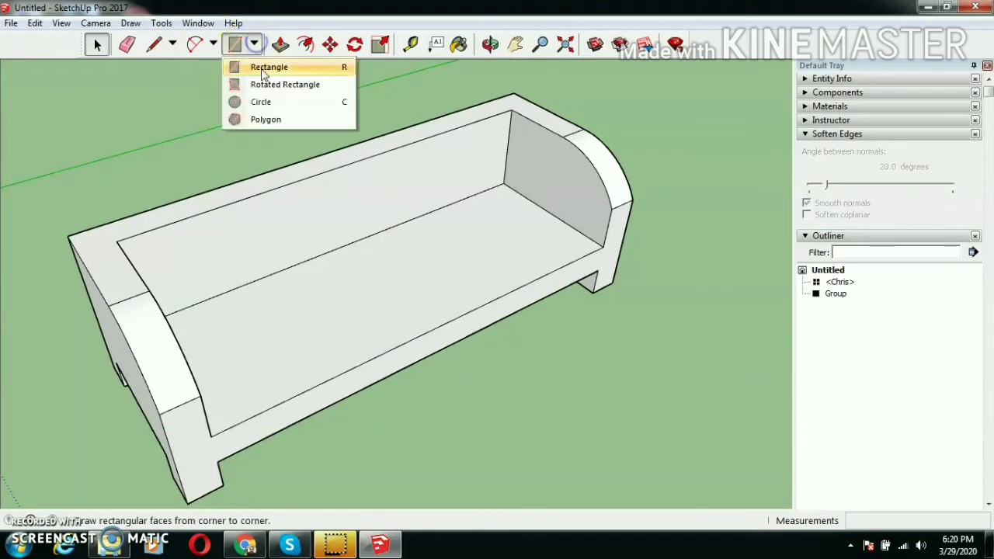
{"action": "left_click", "coordinate": [266, 69]}
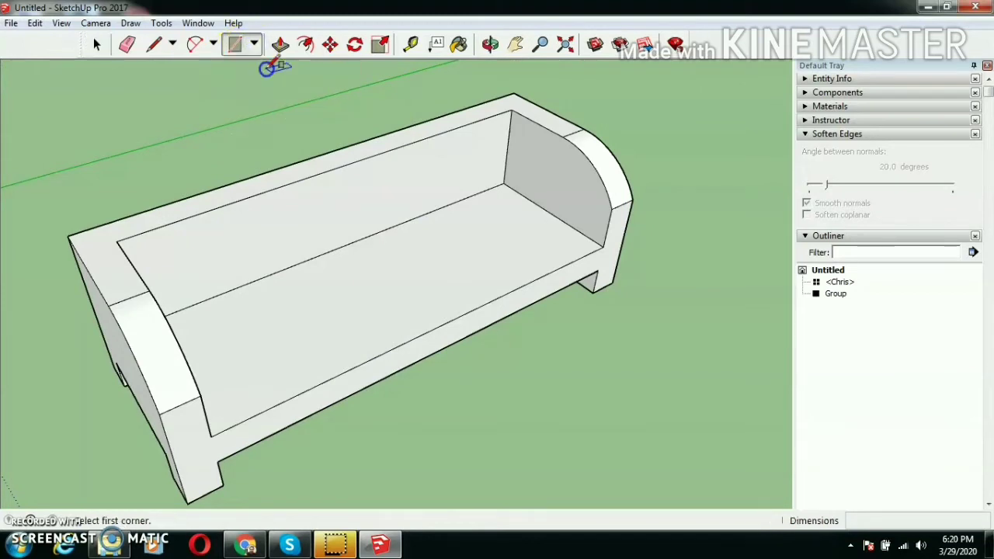
{"action": "left_click", "coordinate": [200, 333]}
{"action": "scroll", "coordinate": [353, 338], "scroll_direction": "down", "scroll_amount": 1}
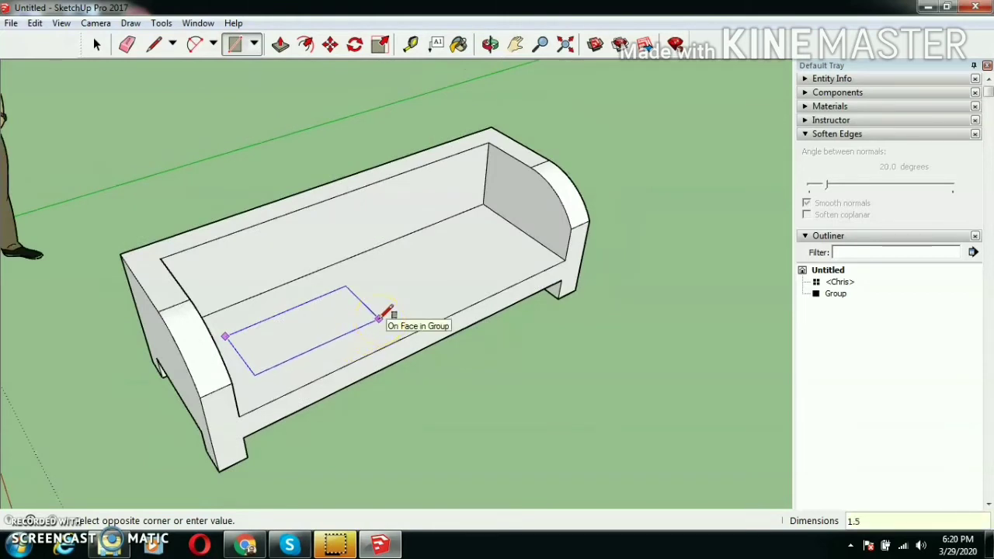
{"action": "type", "text": "1.5',"}
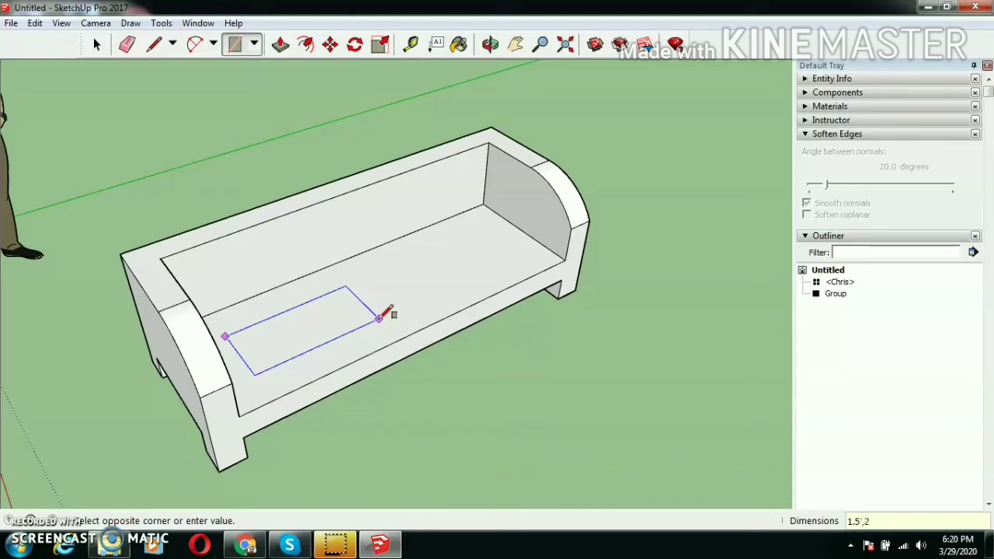
{"action": "type", "text": "2'"}
{"action": "key", "text": "Return"}
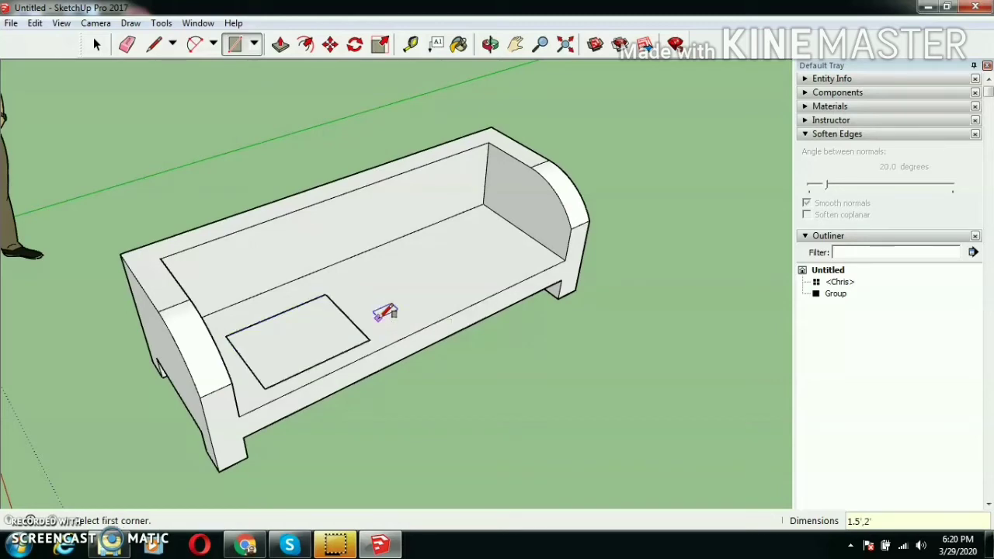
{"action": "middle_click_drag", "start_coordinate": [363, 287], "coordinate": [260, 423]}
{"action": "scroll", "coordinate": [301, 279], "scroll_direction": "up", "scroll_amount": 8}
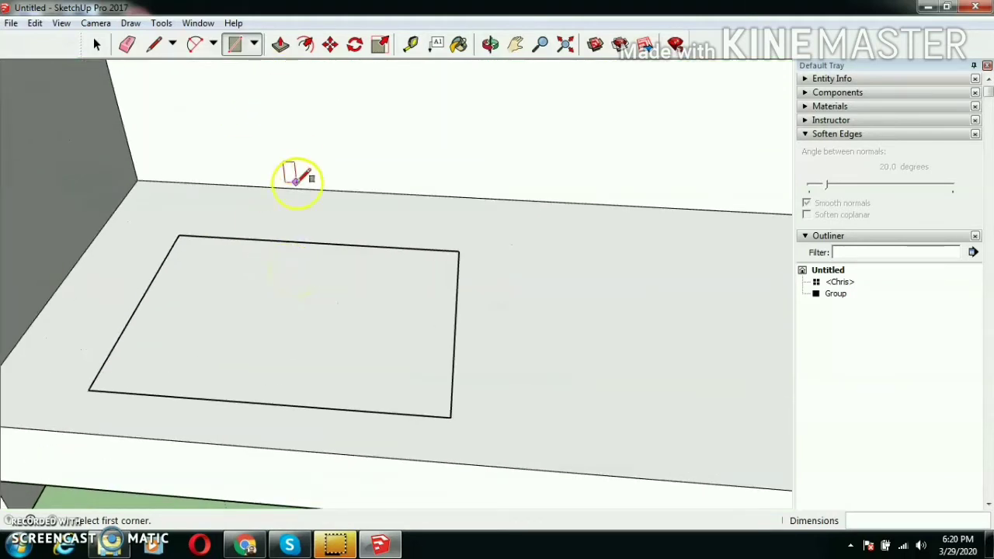
{"action": "left_click", "coordinate": [97, 45]}
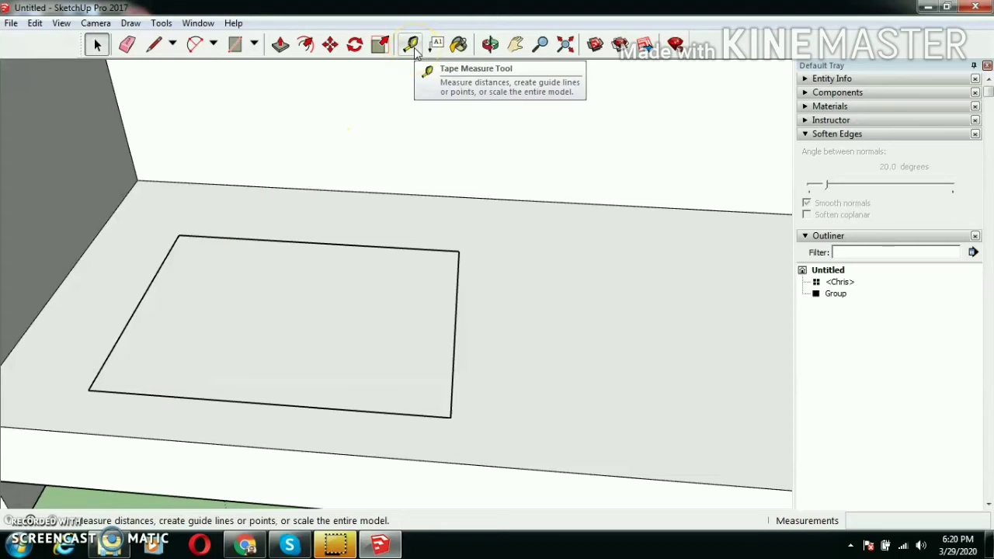
Place Tape Measure guides 3" inside the left, top, bottom and right rectangle edges
{"action": "left_click", "coordinate": [161, 23]}
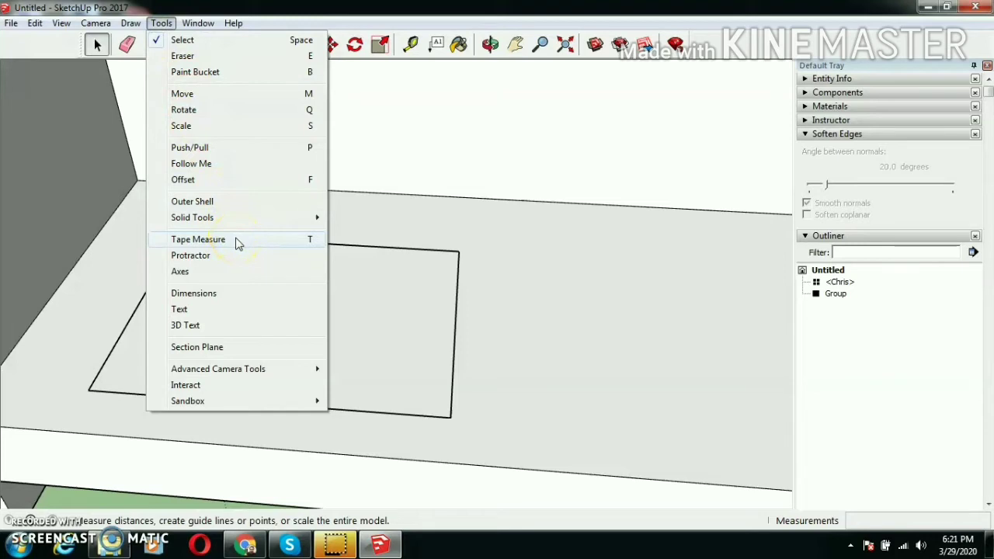
{"action": "left_click", "coordinate": [198, 240]}
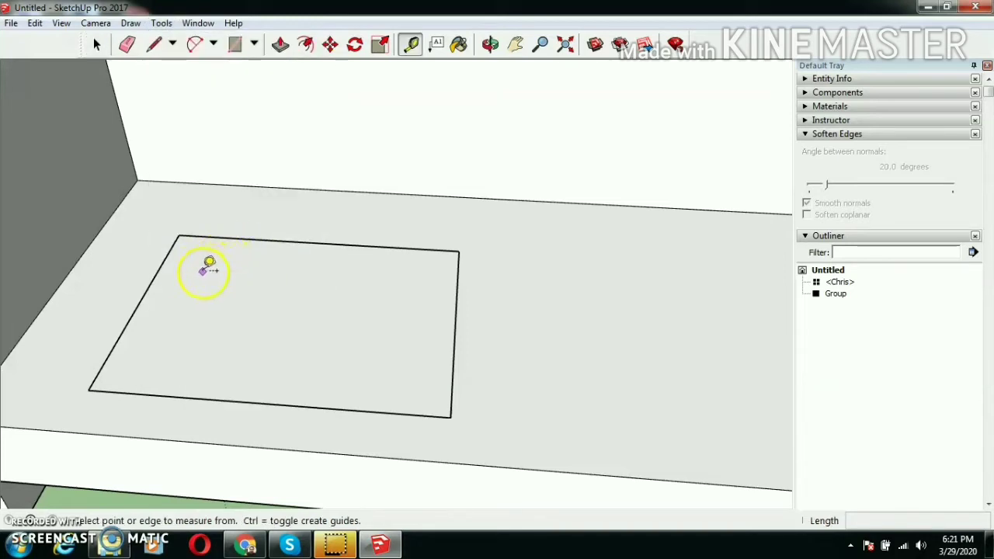
{"action": "left_click", "coordinate": [173, 251]}
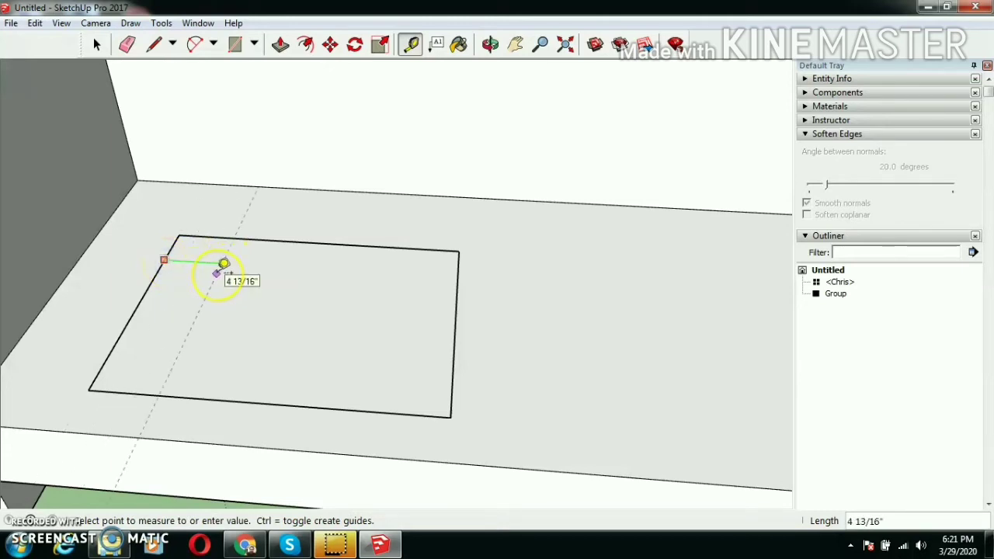
{"action": "left_click", "coordinate": [224, 264]}
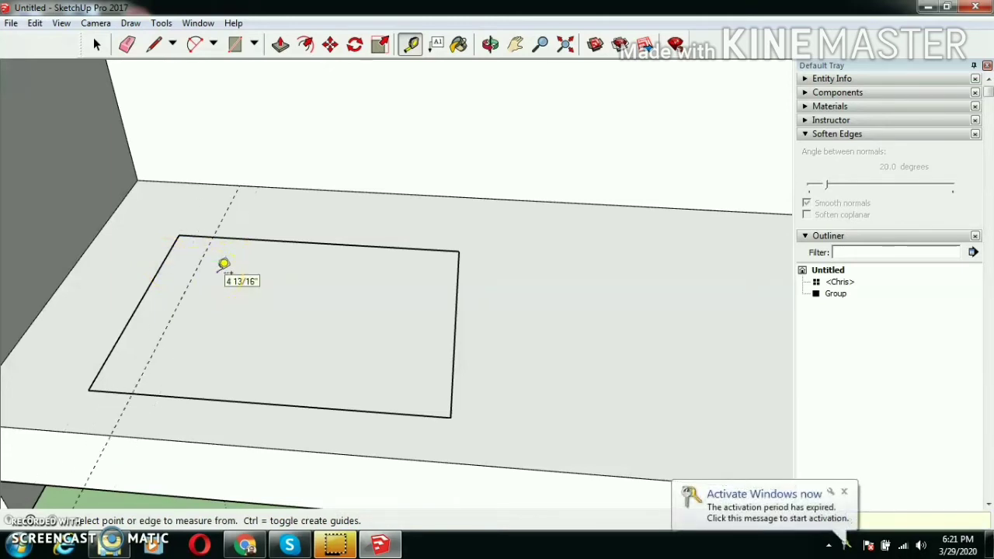
{"action": "left_click", "coordinate": [199, 235]}
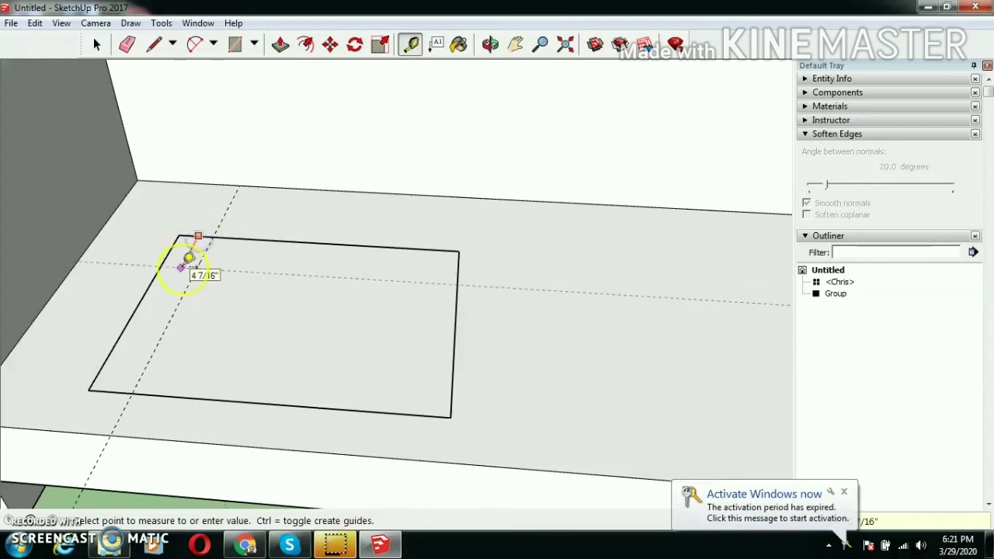
{"action": "left_click", "coordinate": [188, 257]}
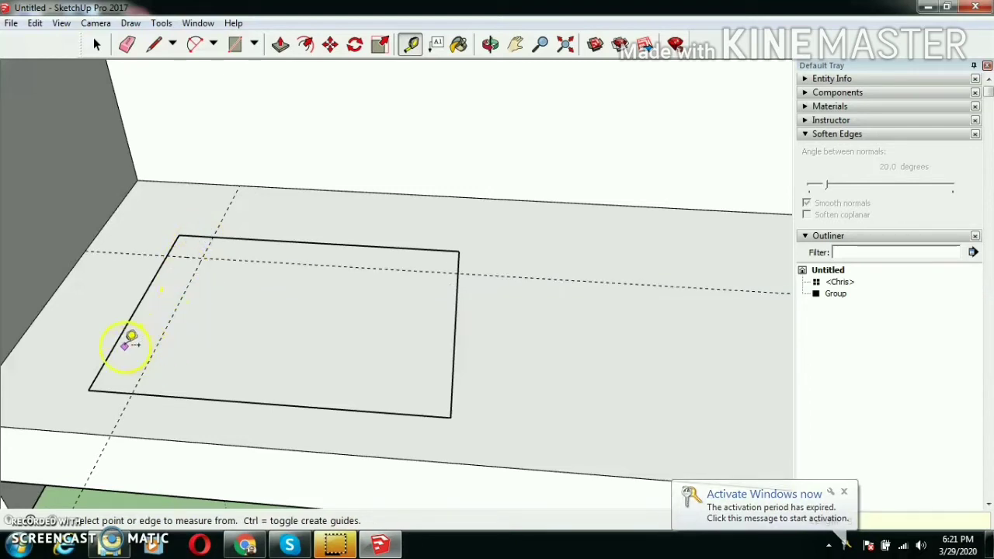
{"action": "left_click", "coordinate": [114, 391]}
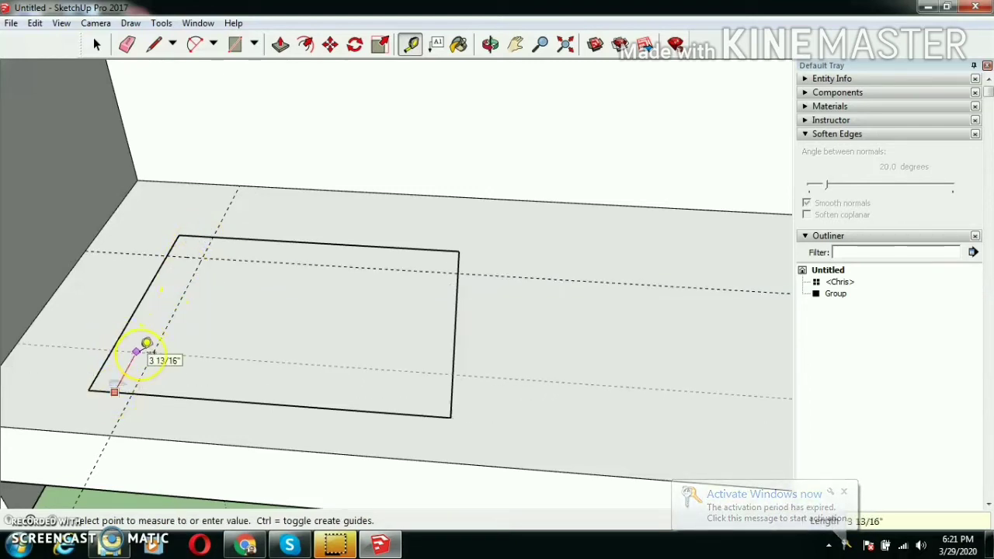
{"action": "left_click", "coordinate": [146, 343]}
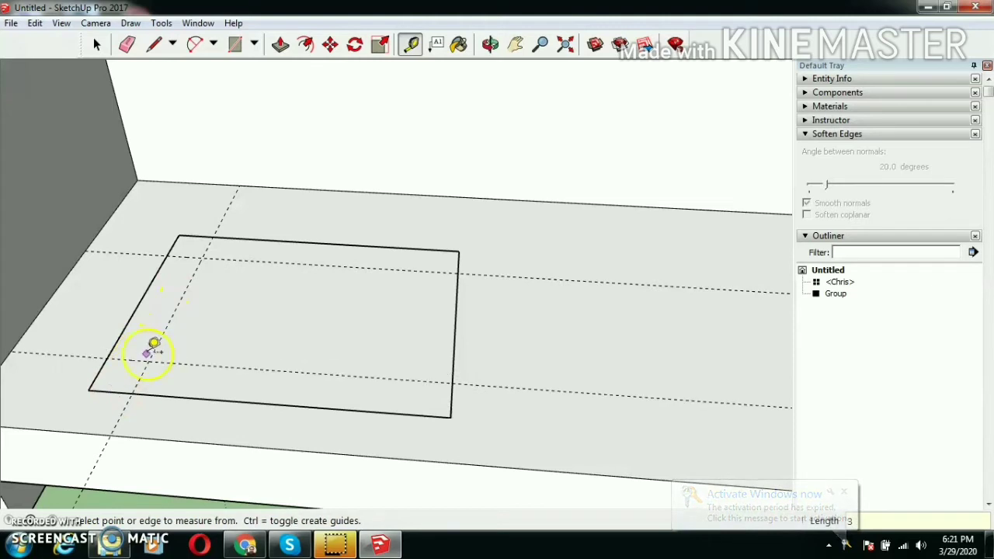
{"action": "left_click", "coordinate": [454, 317]}
{"action": "type", "text": "3"}
{"action": "key", "text": "Return"}
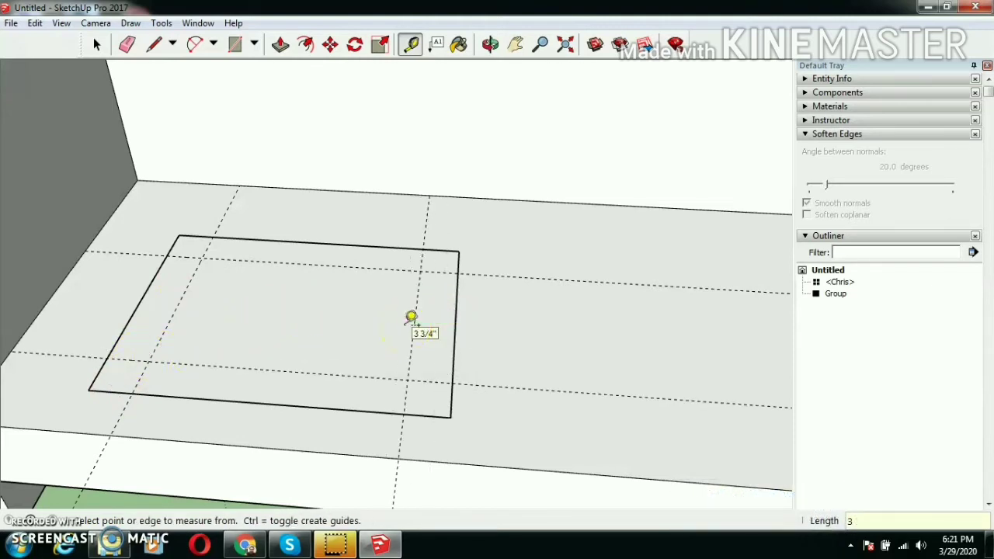
{"action": "left_click", "coordinate": [96, 44]}
{"action": "scroll", "coordinate": [332, 401], "scroll_direction": "down", "scroll_amount": 3}
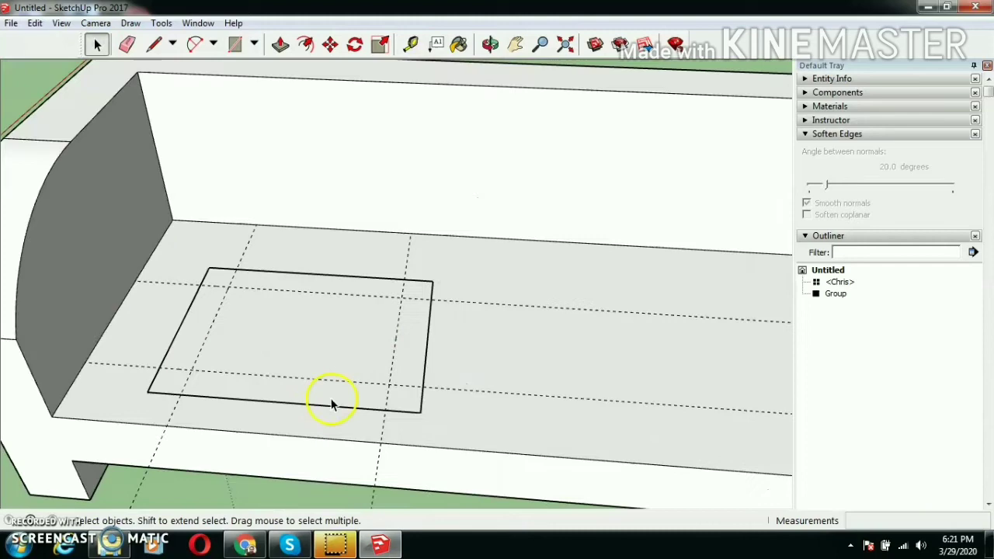
{"action": "middle_click_drag", "start_coordinate": [365, 376], "coordinate": [311, 401]}
{"action": "scroll", "coordinate": [253, 339], "scroll_direction": "up", "scroll_amount": 4}
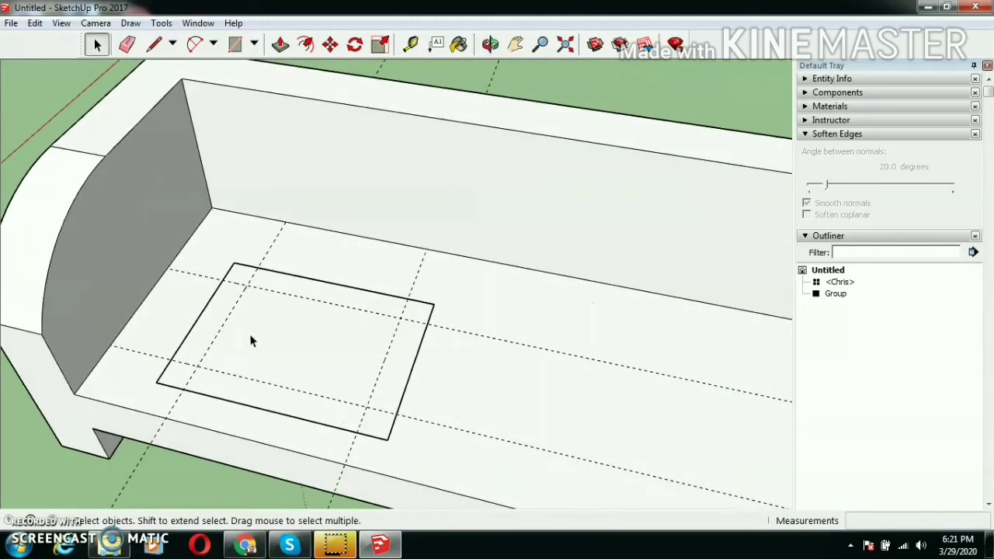
Round the bottom-left and top-left rectangle corners with 3" 2 Point Arcs
{"action": "left_click", "coordinate": [212, 44]}
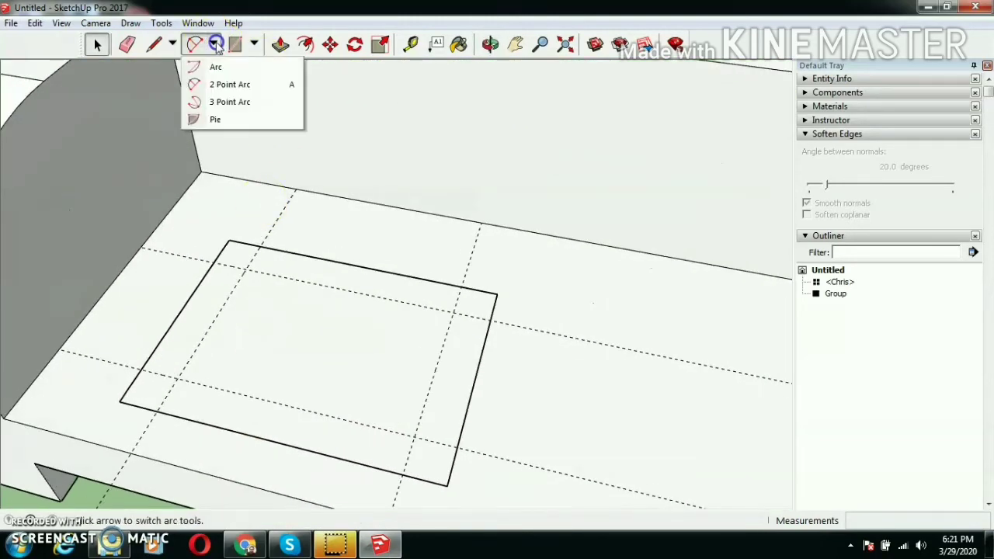
{"action": "left_click", "coordinate": [235, 88]}
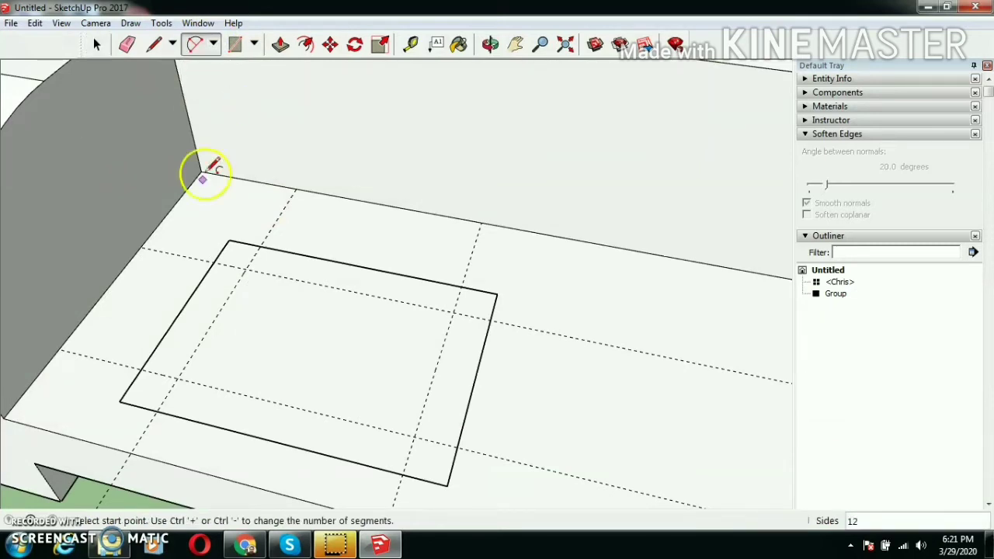
{"action": "left_click", "coordinate": [140, 369]}
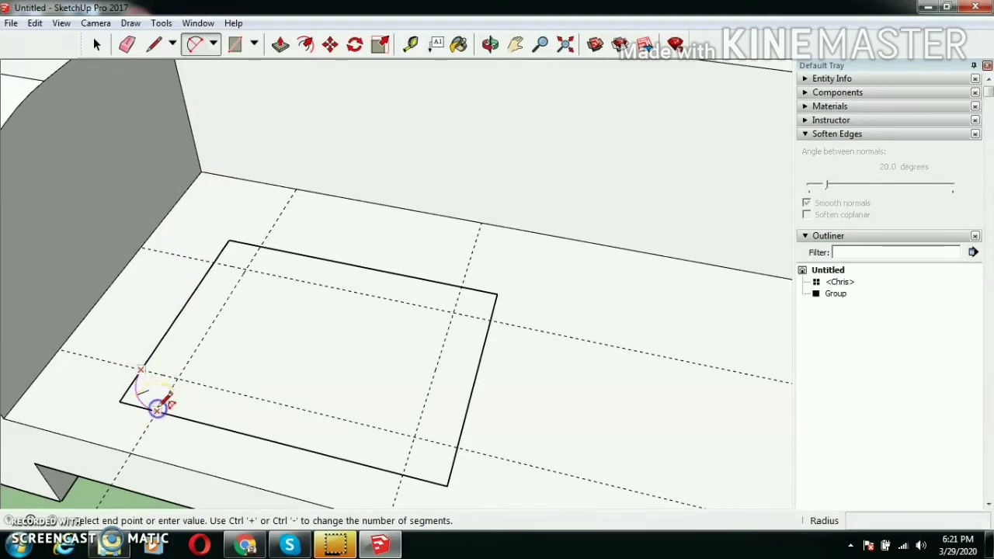
{"action": "left_click", "coordinate": [158, 407]}
{"action": "scroll", "coordinate": [148, 392], "scroll_direction": "up", "scroll_amount": 3}
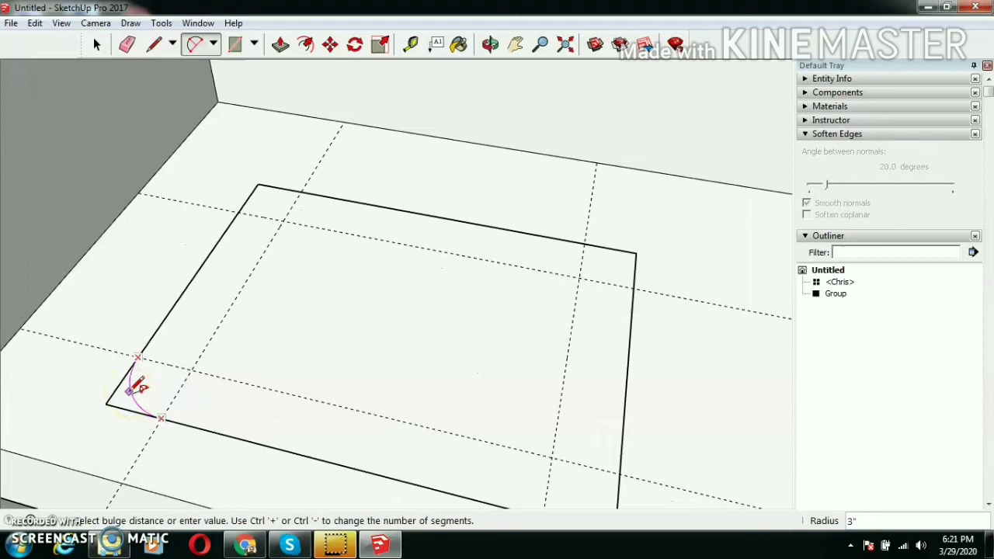
{"action": "left_click", "coordinate": [132, 389]}
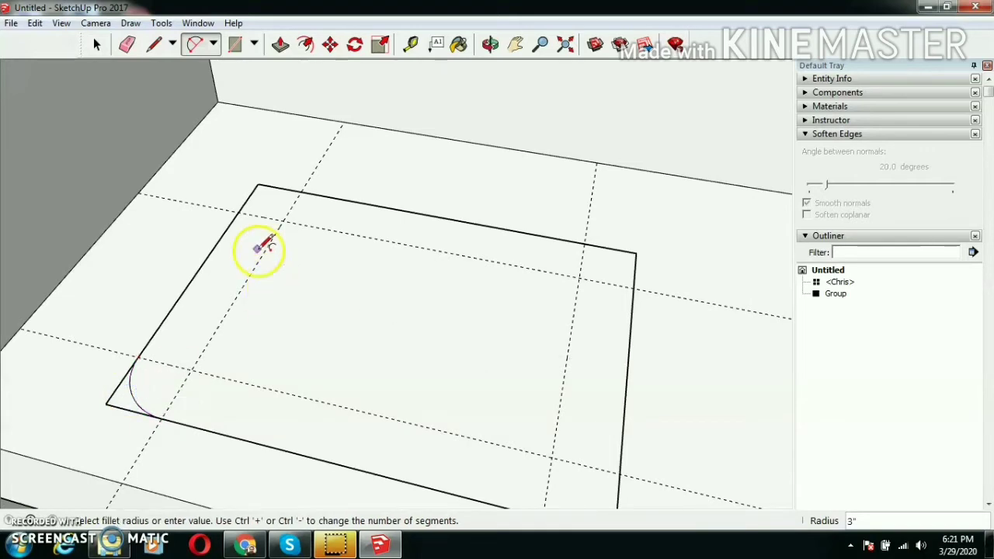
{"action": "left_click", "coordinate": [239, 213]}
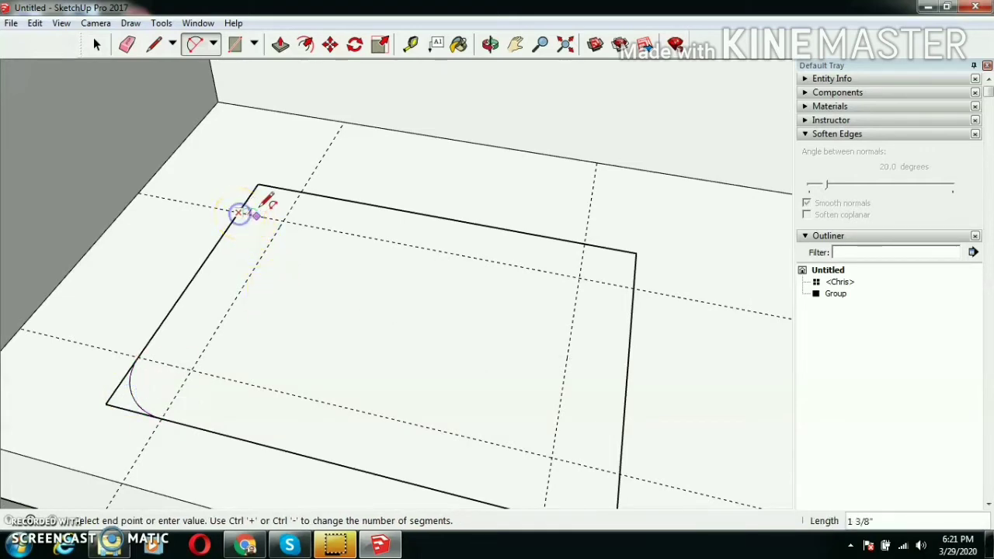
{"action": "left_click", "coordinate": [308, 189]}
{"action": "left_click", "coordinate": [289, 191]}
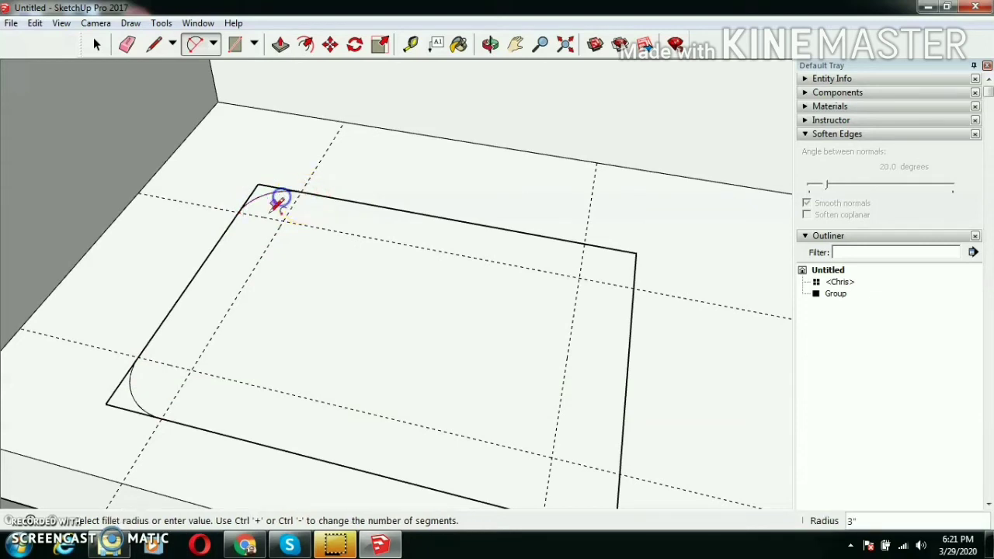
Round the top-right and bottom-right corners with matching 3" arcs
{"action": "middle_click_drag", "start_coordinate": [277, 200], "coordinate": [454, 237]}
{"action": "scroll", "coordinate": [454, 236], "scroll_direction": "up", "scroll_amount": 2}
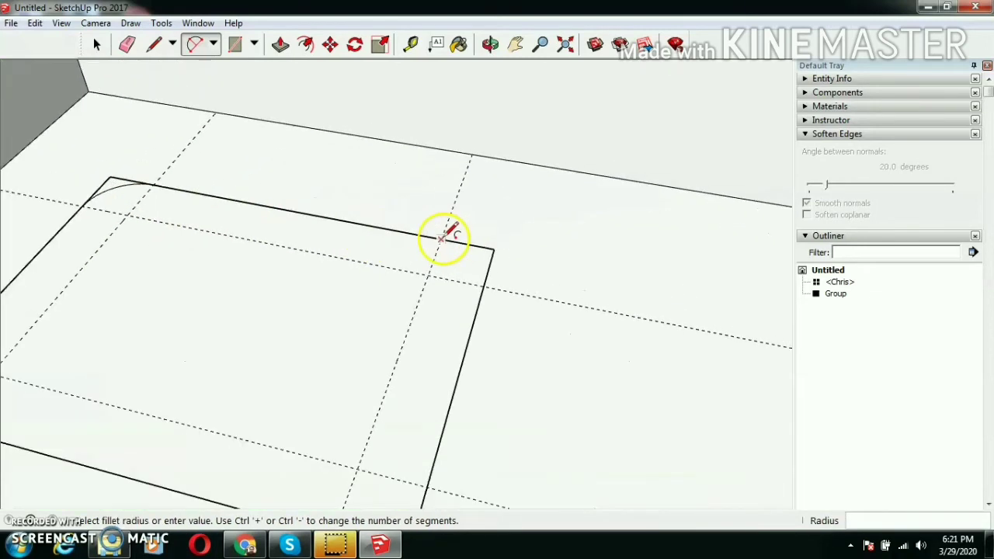
{"action": "left_click", "coordinate": [439, 238]}
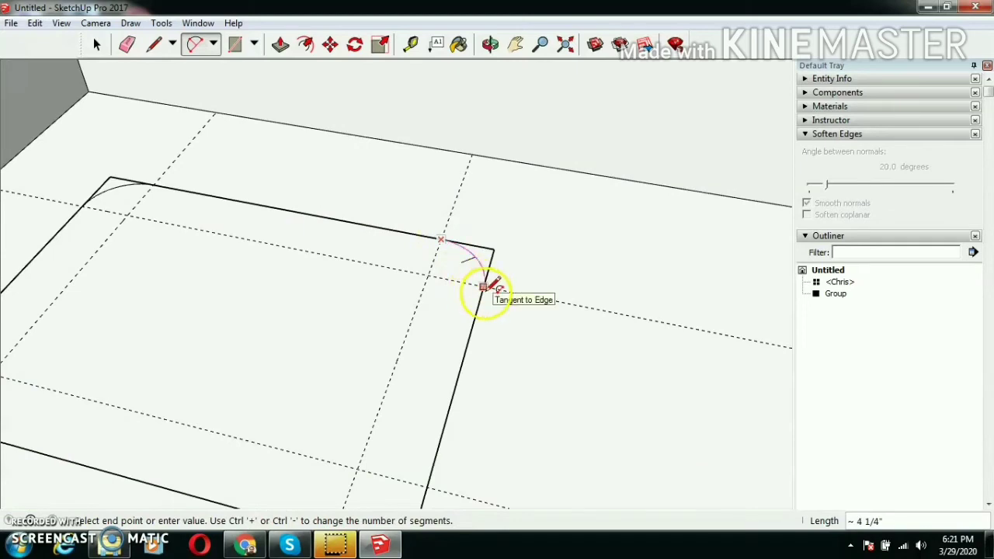
{"action": "left_click", "coordinate": [483, 285]}
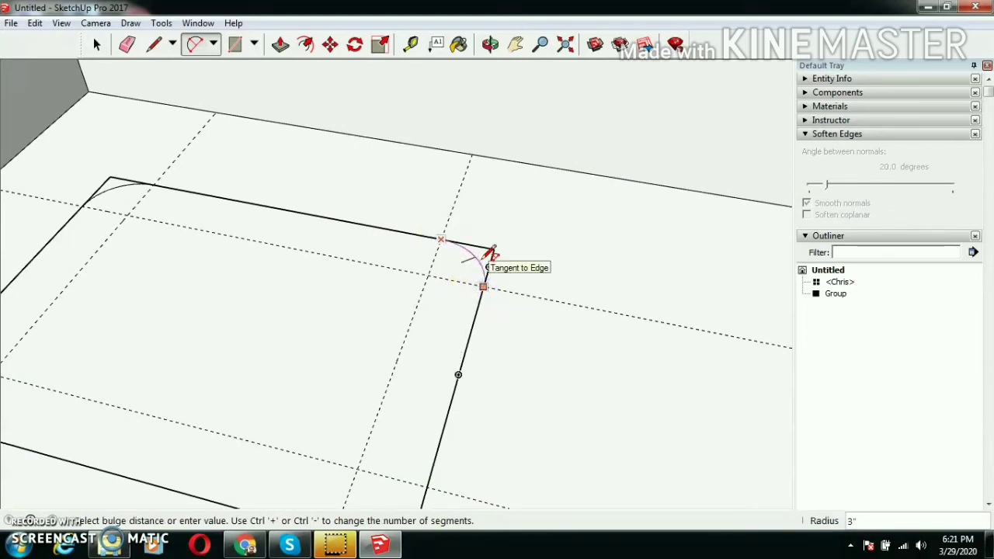
{"action": "left_click", "coordinate": [486, 257]}
{"action": "scroll", "coordinate": [434, 268], "scroll_direction": "down", "scroll_amount": 2}
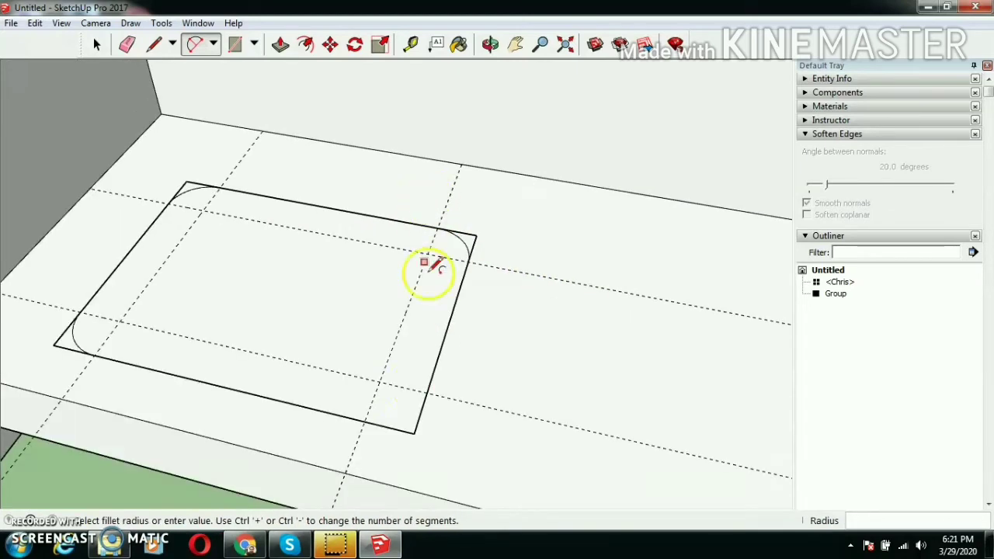
{"action": "left_click", "coordinate": [427, 392]}
{"action": "left_click", "coordinate": [364, 422]}
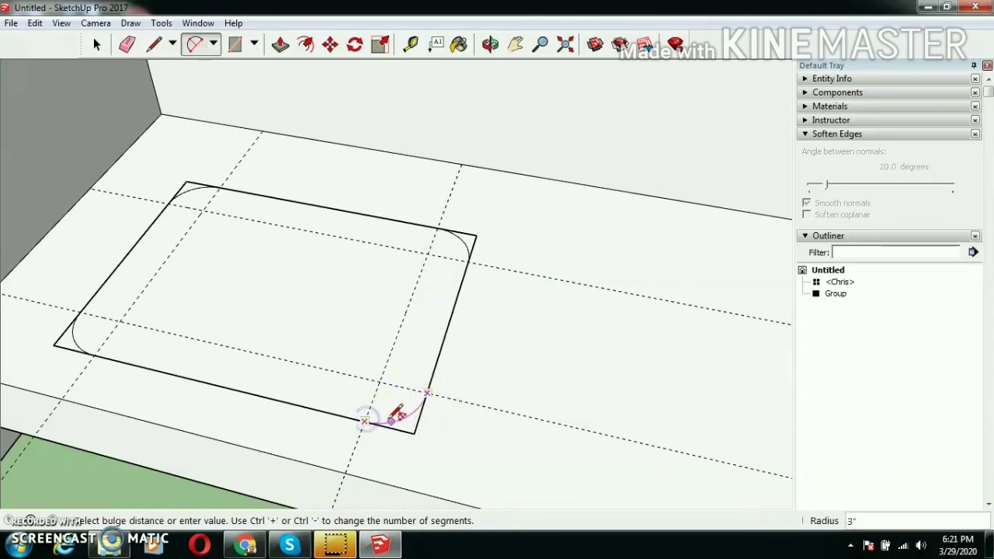
{"action": "left_click", "coordinate": [399, 409]}
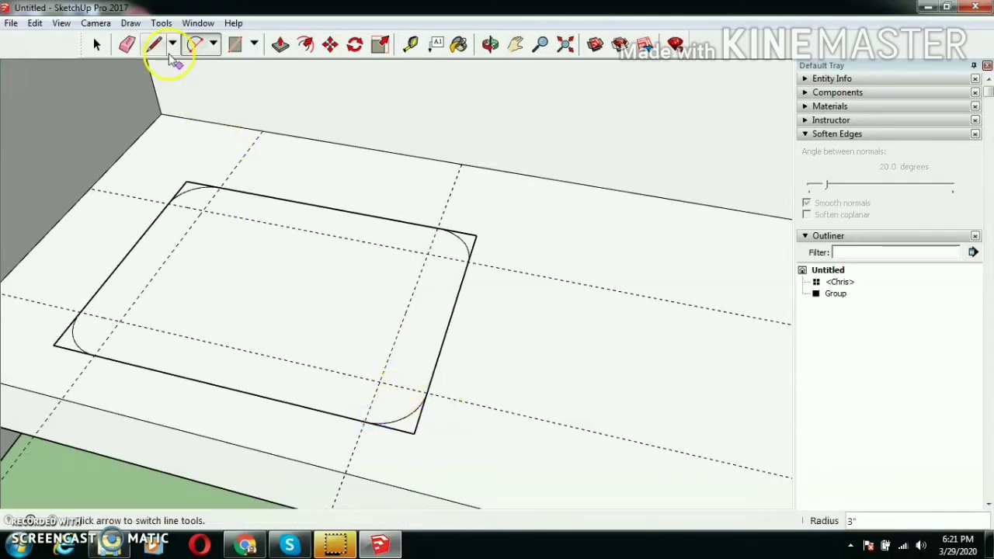
{"action": "left_click", "coordinate": [97, 45]}
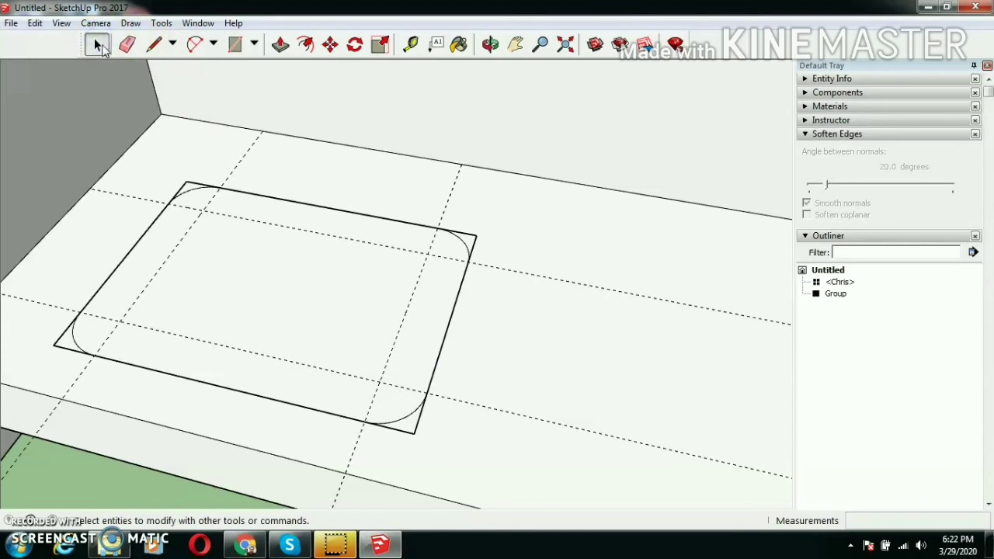
Erase the leftover corner edges and guides, undoing the accidental erasure of the couch group
{"action": "left_click", "coordinate": [147, 223]}
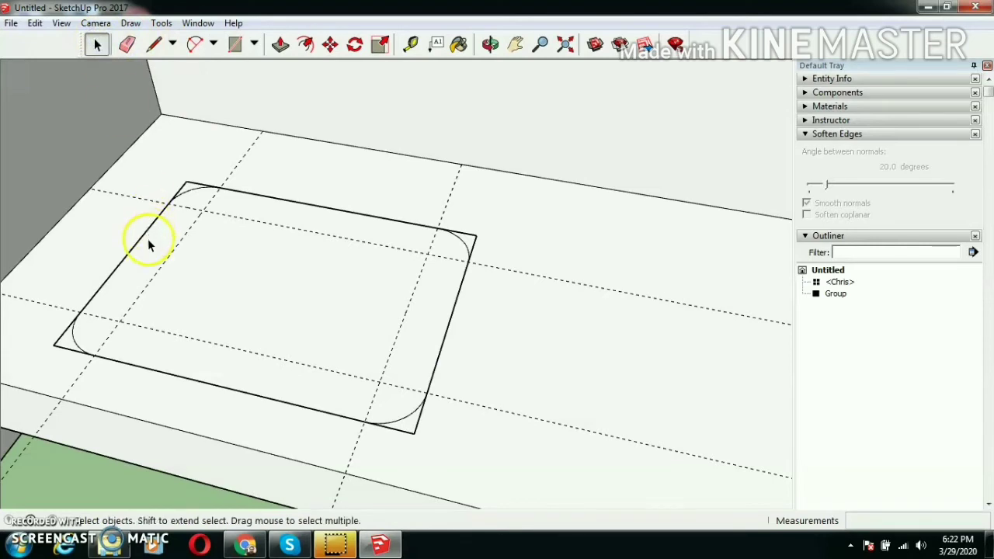
{"action": "left_click", "coordinate": [127, 45]}
{"action": "mouse_move", "coordinate": [104, 392]}
{"action": "left_mouse_down"}
{"action": "mouse_move", "coordinate": [68, 364]}
{"action": "mouse_move", "coordinate": [66, 310]}
{"action": "left_mouse_up"}
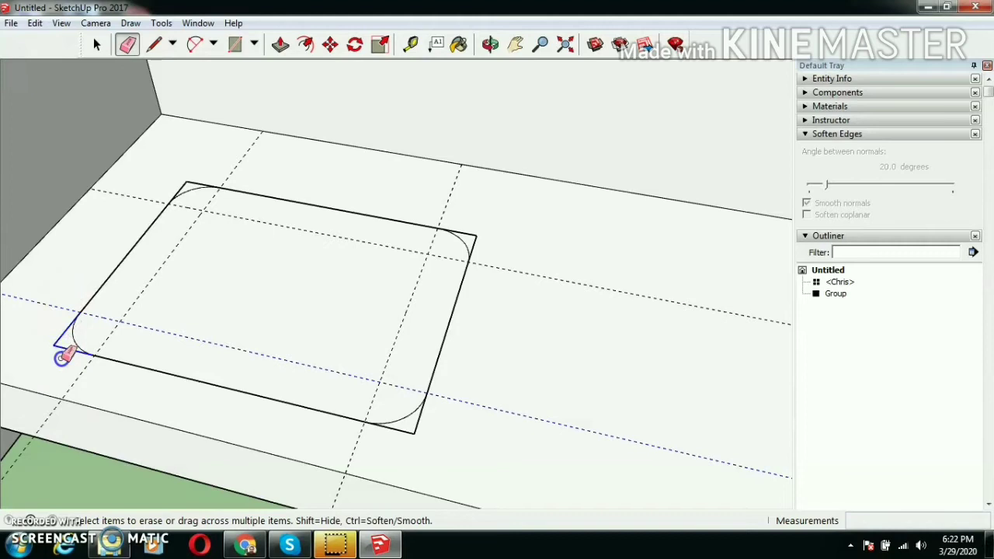
{"action": "mouse_move", "coordinate": [61, 358]}
{"action": "left_mouse_down"}
{"action": "mouse_move", "coordinate": [114, 410]}
{"action": "mouse_move", "coordinate": [192, 432]}
{"action": "mouse_move", "coordinate": [376, 455]}
{"action": "left_mouse_up"}
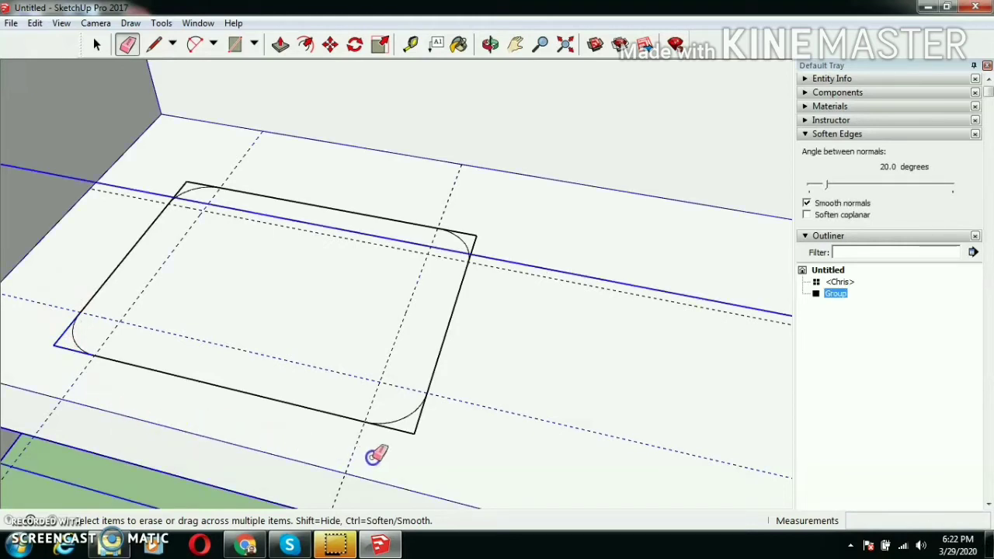
{"action": "mouse_move", "coordinate": [474, 389]}
{"action": "left_mouse_down"}
{"action": "mouse_move", "coordinate": [505, 312]}
{"action": "mouse_move", "coordinate": [500, 275]}
{"action": "left_mouse_up"}
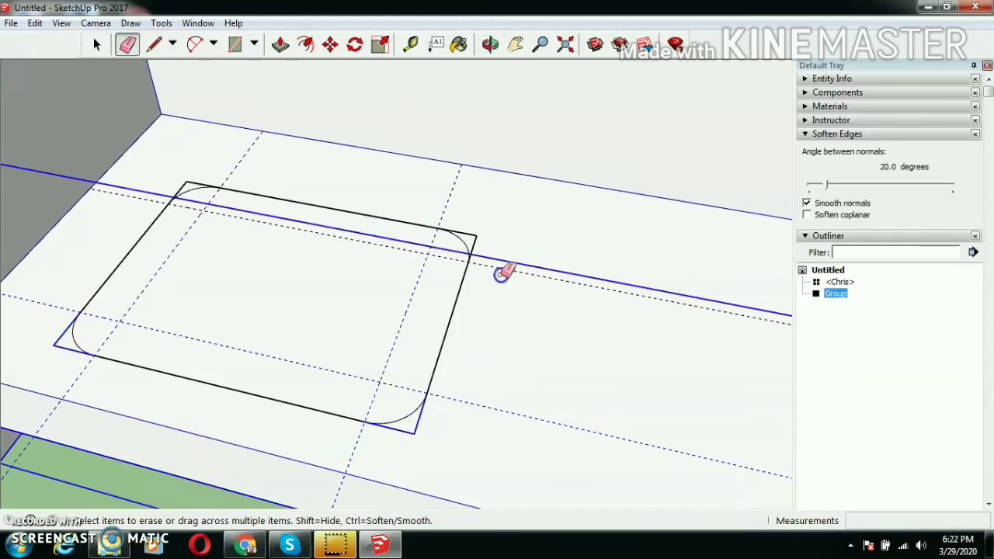
{"action": "left_click_drag", "start_coordinate": [451, 212], "coordinate": [319, 169]}
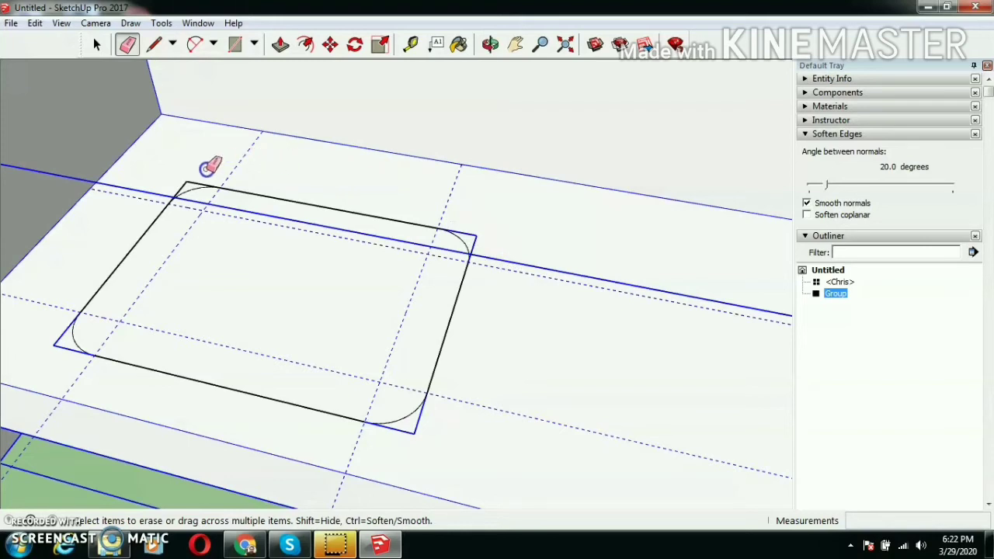
{"action": "left_click_drag", "start_coordinate": [152, 194], "coordinate": [124, 187]}
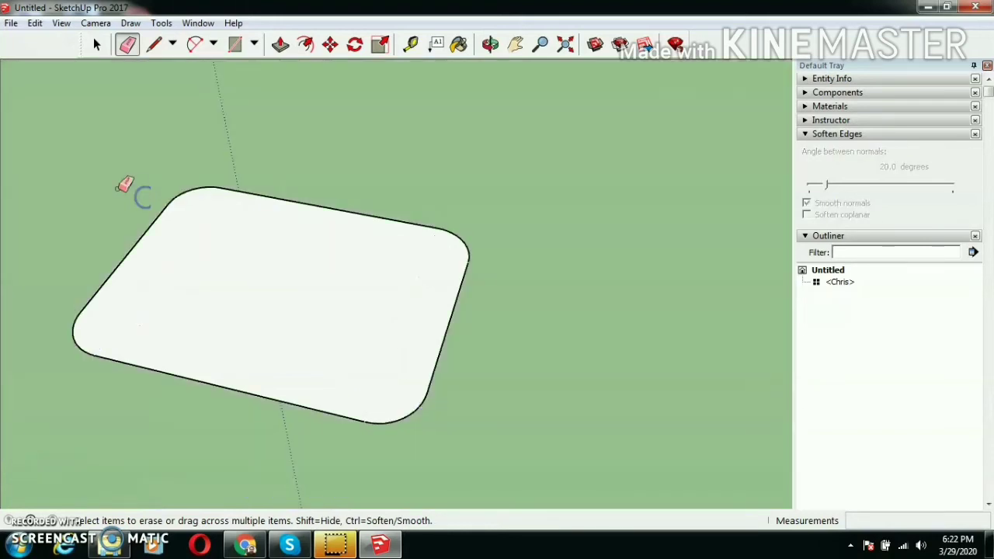
{"action": "key", "text": "z"}
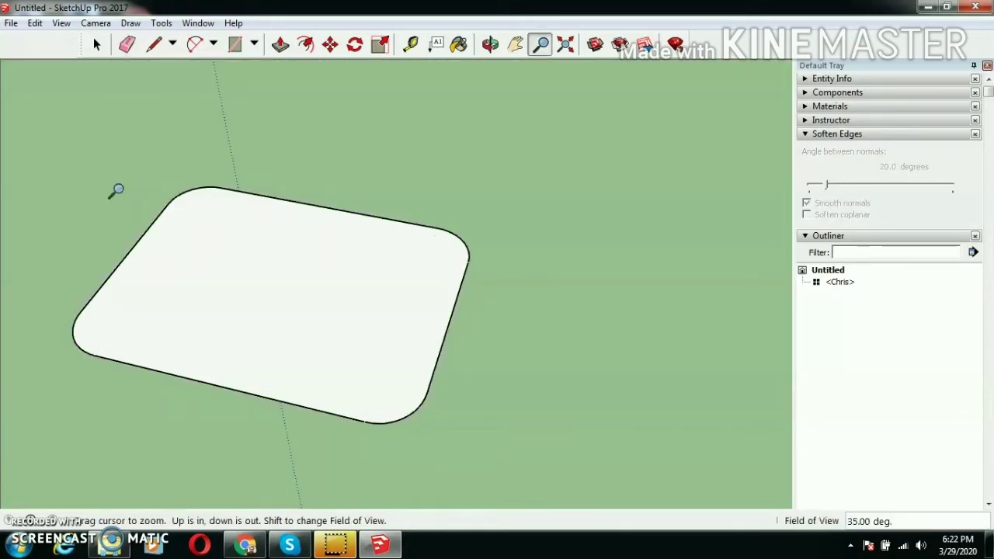
{"action": "left_click", "coordinate": [96, 44]}
{"action": "key", "text": "ctrl+z"}
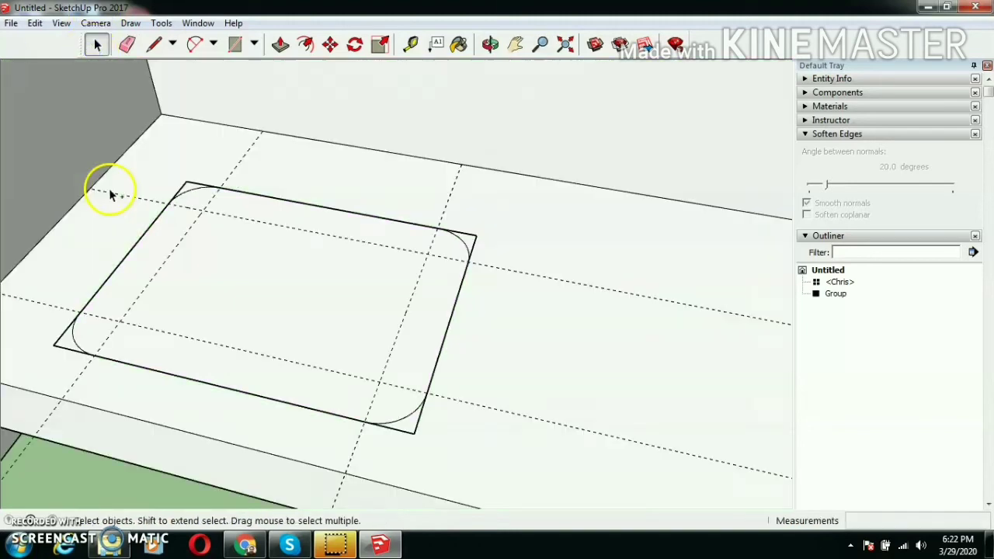
Erase the remaining guide lines and the top-right square corner edges
{"action": "left_click", "coordinate": [127, 44]}
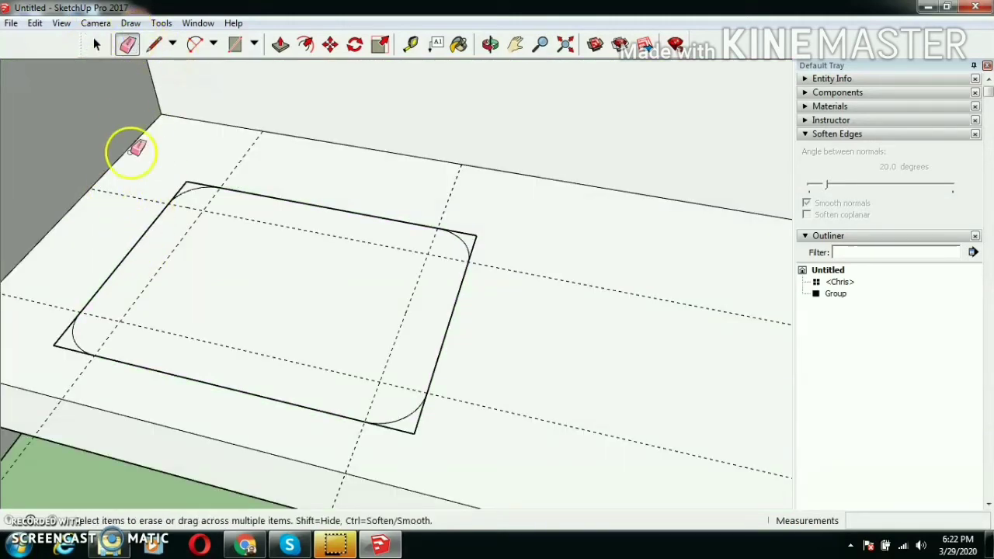
{"action": "mouse_move", "coordinate": [138, 190]}
{"action": "left_mouse_down"}
{"action": "mouse_move", "coordinate": [71, 288]}
{"action": "mouse_move", "coordinate": [61, 324]}
{"action": "left_mouse_up"}
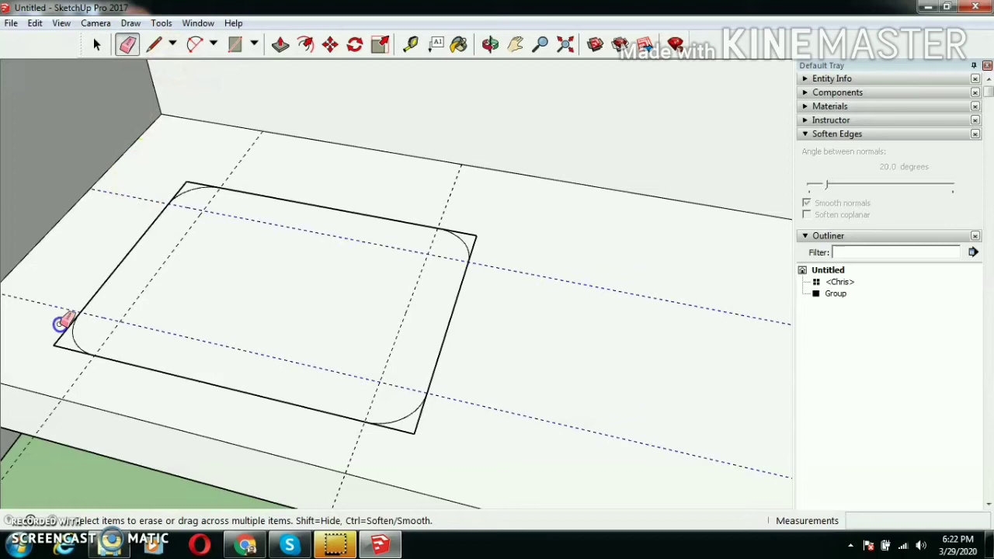
{"action": "left_click_drag", "start_coordinate": [80, 366], "coordinate": [129, 390]}
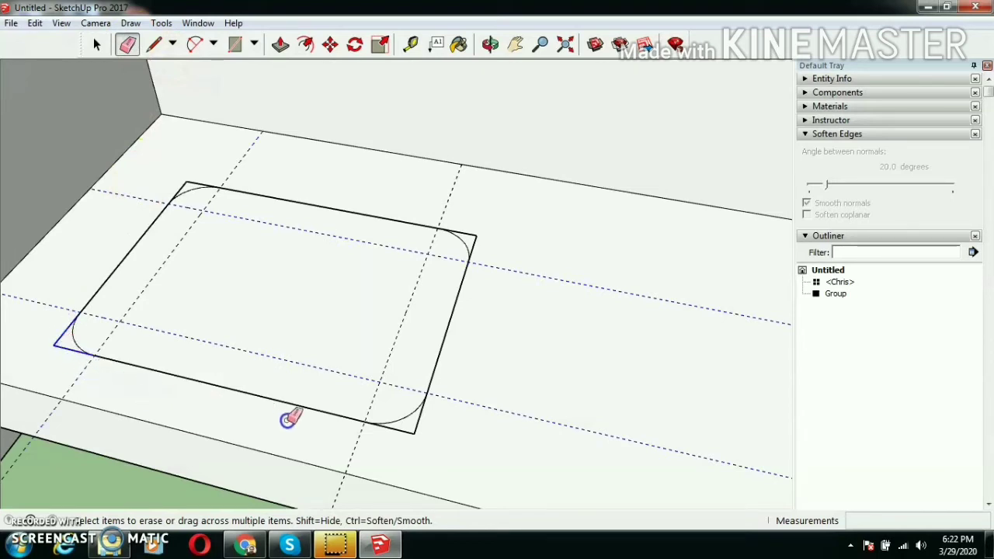
{"action": "left_click_drag", "start_coordinate": [287, 420], "coordinate": [375, 441]}
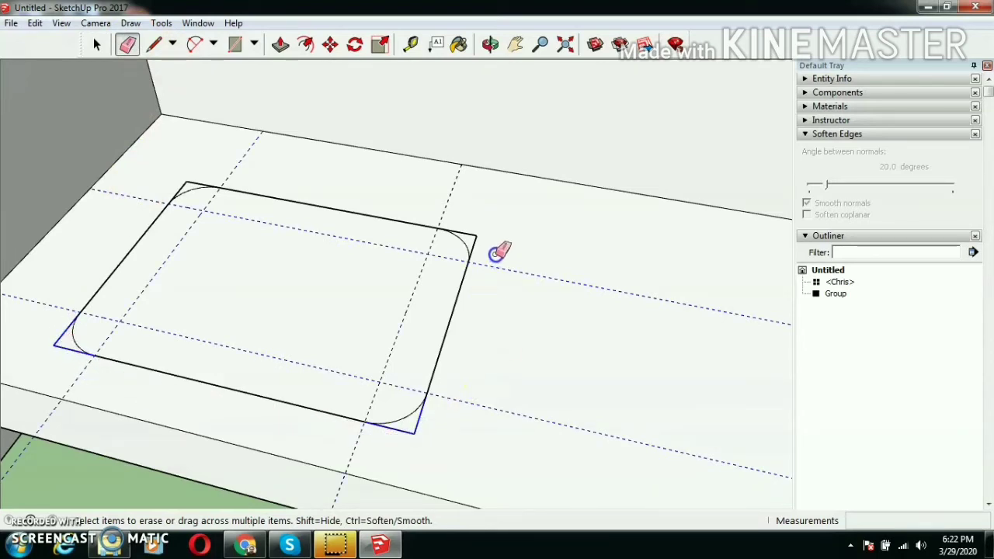
{"action": "mouse_move", "coordinate": [494, 254]}
{"action": "left_mouse_down"}
{"action": "mouse_move", "coordinate": [453, 213]}
{"action": "mouse_move", "coordinate": [368, 179]}
{"action": "left_mouse_up"}
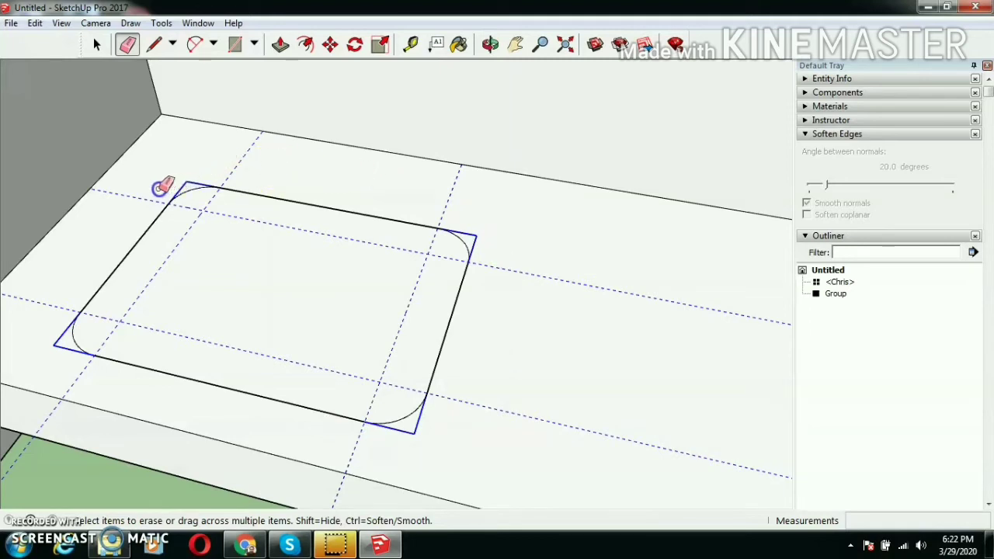
{"action": "left_click_drag", "start_coordinate": [161, 187], "coordinate": [98, 160]}
{"action": "left_click", "coordinate": [96, 44]}
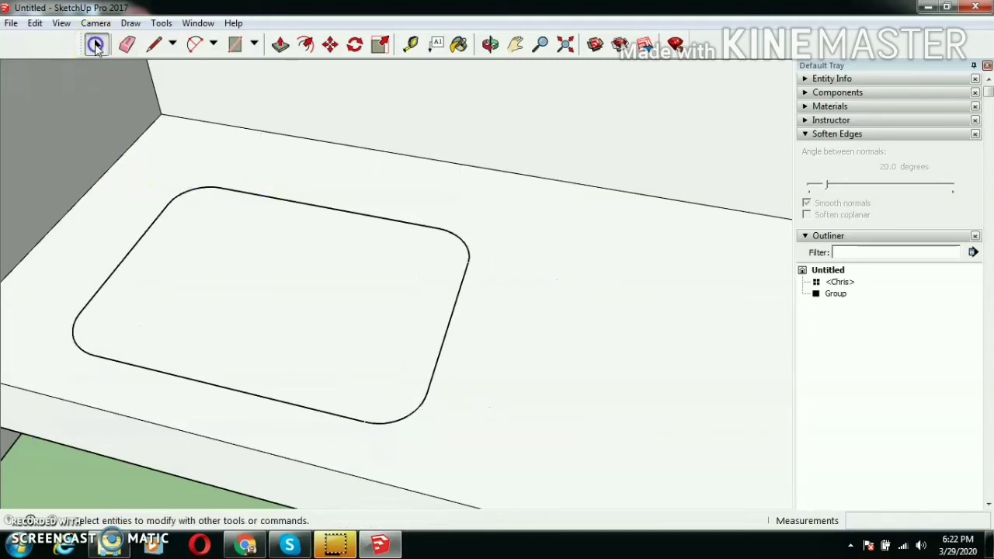
Push/Pull the rounded outline up 2" and click the slab's top and side faces
{"action": "left_click", "coordinate": [279, 44]}
{"action": "left_click", "coordinate": [282, 305]}
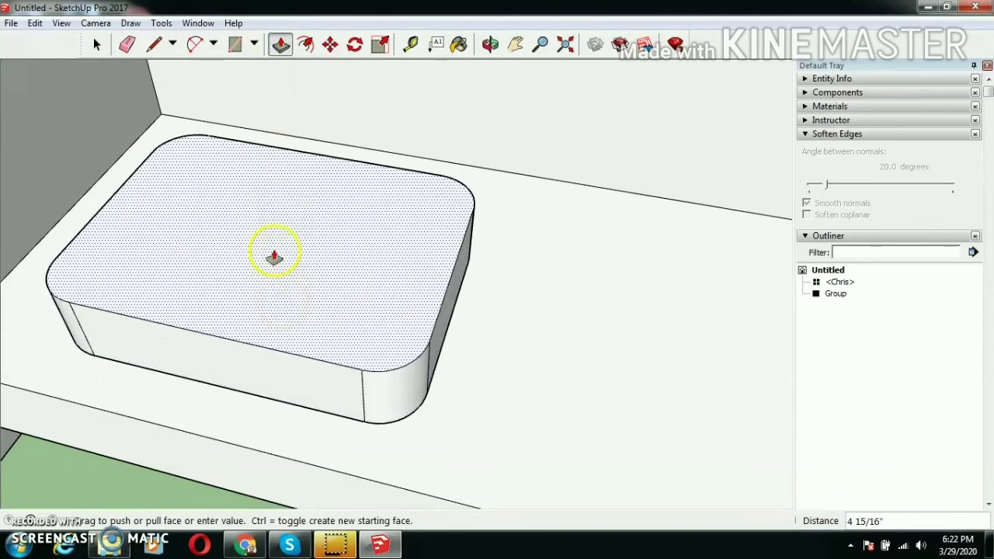
{"action": "key", "text": "Return"}
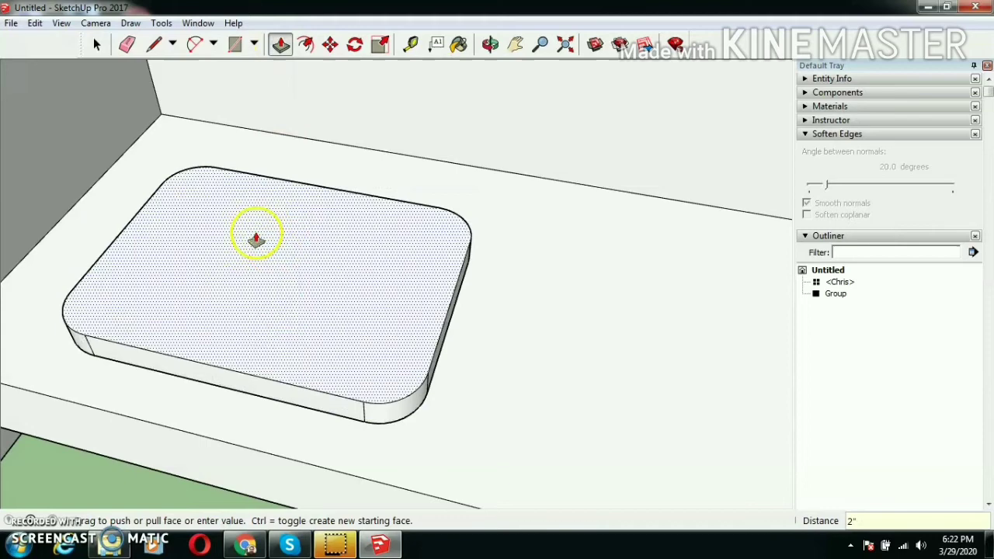
{"action": "scroll", "coordinate": [255, 233], "scroll_direction": "down", "scroll_amount": 3}
{"action": "left_click", "coordinate": [97, 44]}
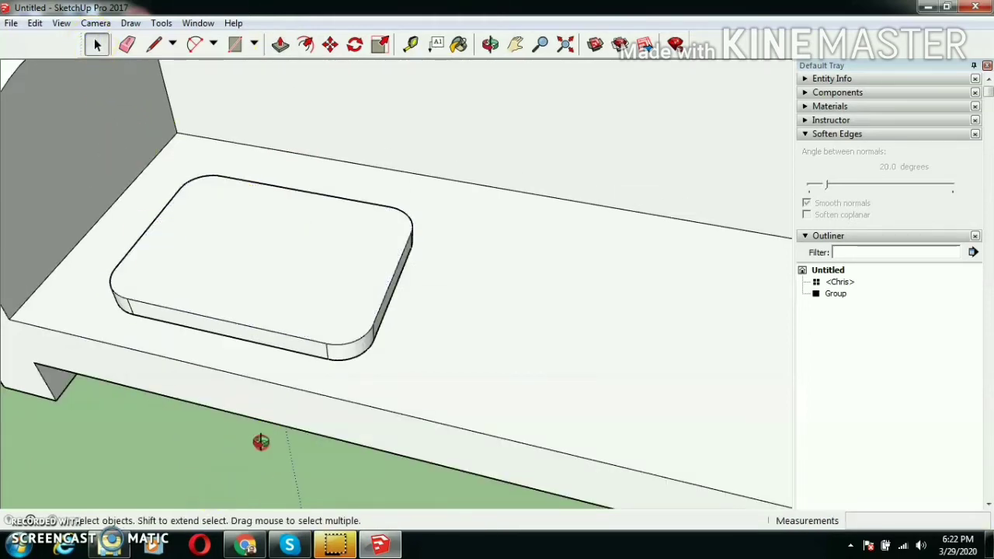
{"action": "middle_click_drag", "start_coordinate": [261, 442], "coordinate": [493, 396]}
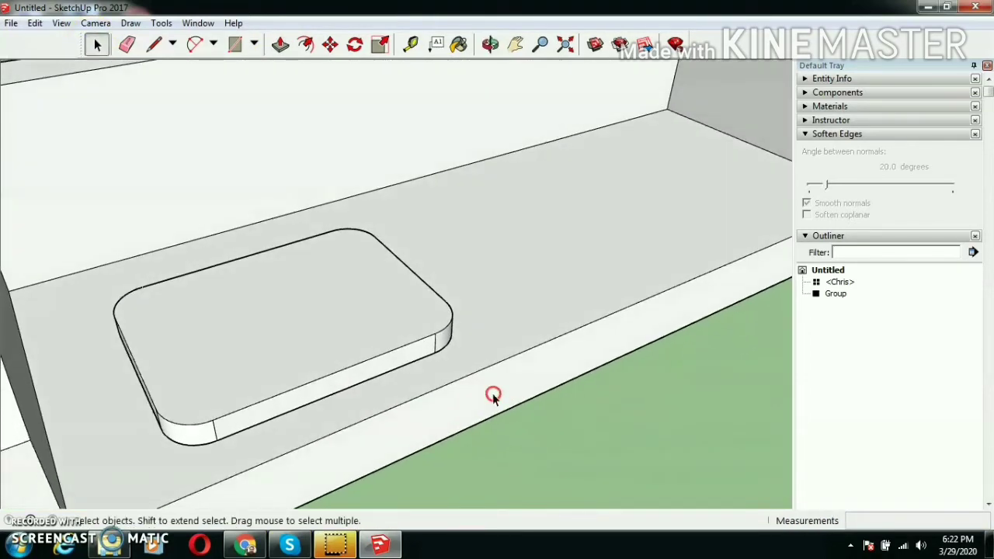
{"action": "left_click", "coordinate": [321, 312]}
{"action": "left_click", "coordinate": [368, 363]}
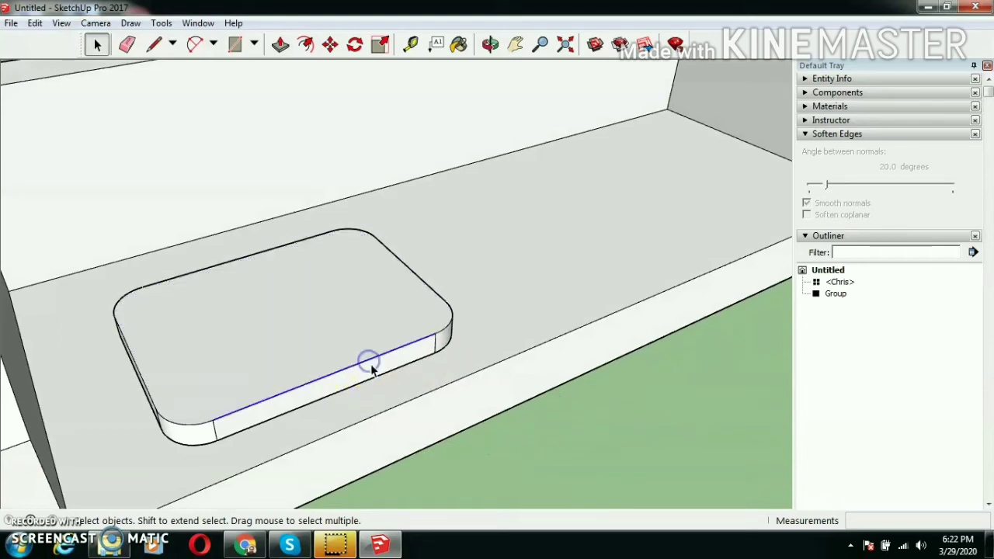
{"action": "left_click", "coordinate": [435, 340]}
{"action": "left_click", "coordinate": [397, 325]}
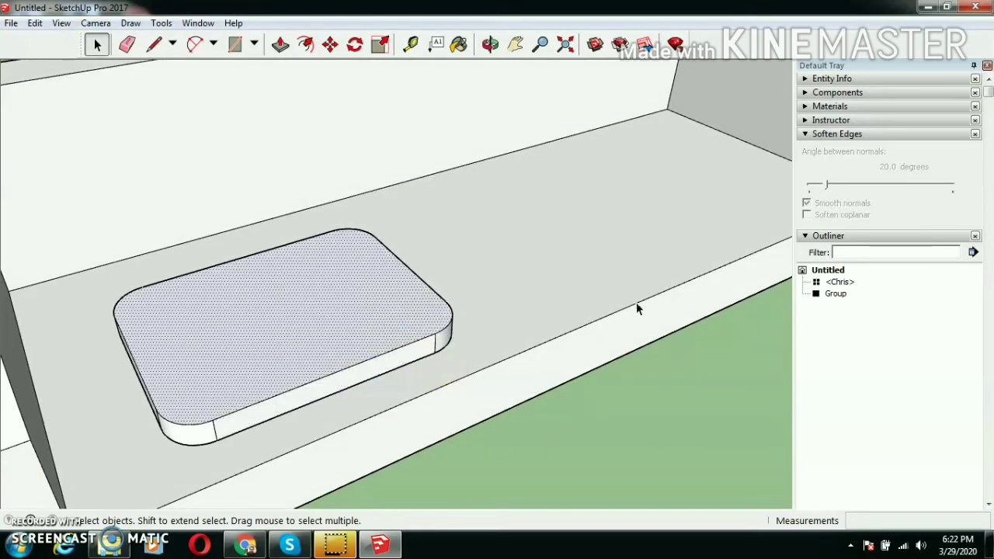
Select the entire cushion slab and make it a component named Component#1
{"action": "triple_click", "coordinate": [357, 318]}
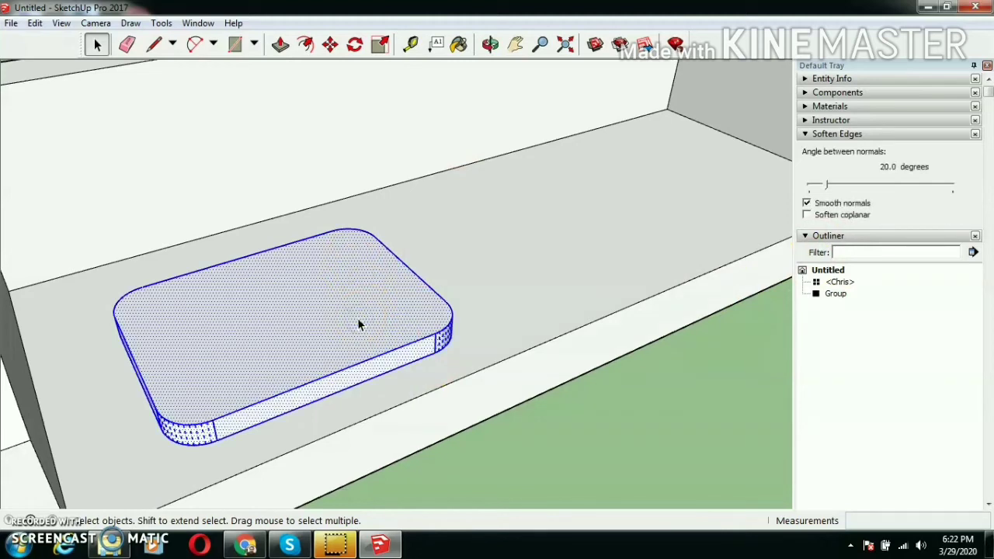
{"action": "right_click", "coordinate": [357, 318]}
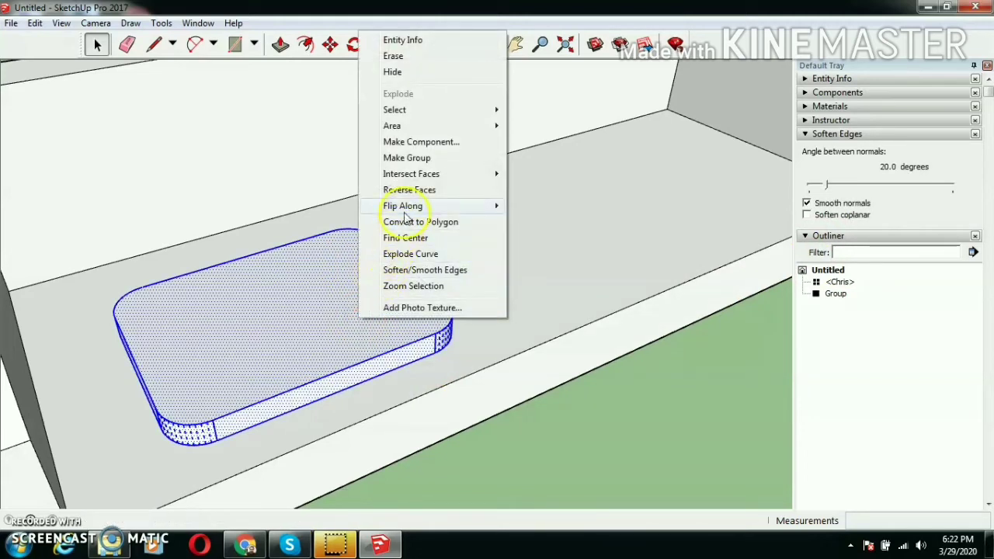
{"action": "left_click", "coordinate": [423, 143]}
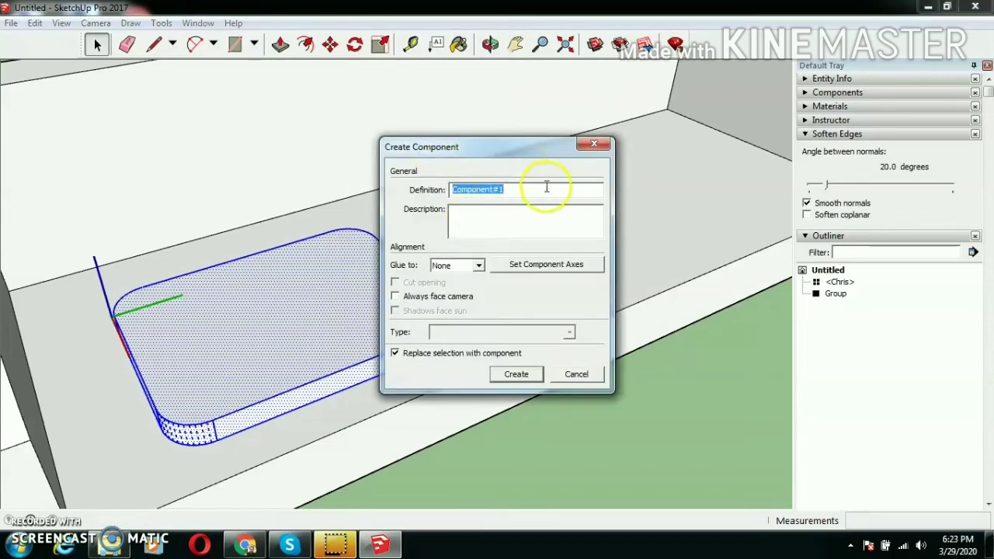
{"action": "left_click", "coordinate": [519, 374]}
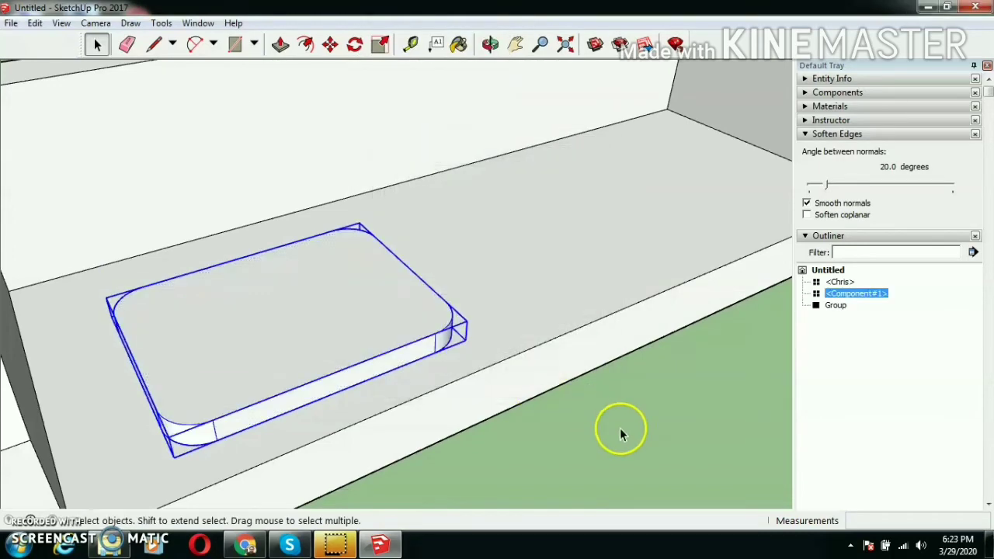
{"action": "left_click", "coordinate": [835, 306]}
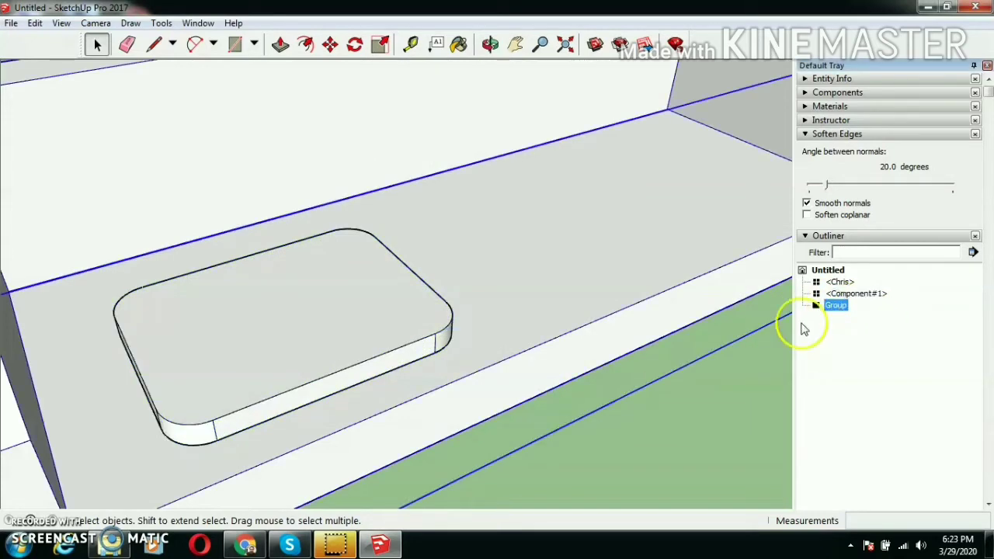
{"action": "middle_click_drag", "start_coordinate": [548, 438], "coordinate": [550, 466]}
{"action": "scroll", "coordinate": [566, 431], "scroll_direction": "down", "scroll_amount": 6}
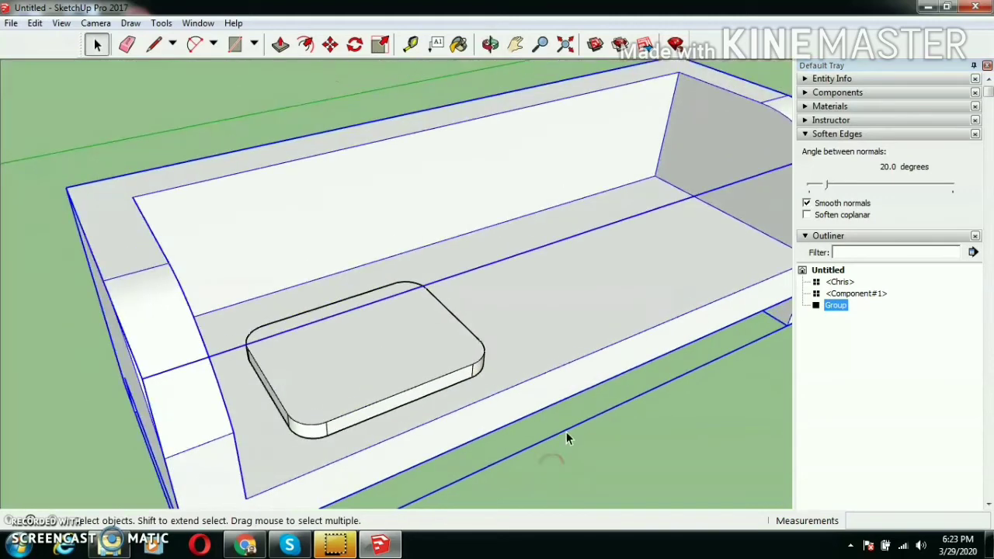
{"action": "left_click", "coordinate": [850, 295]}
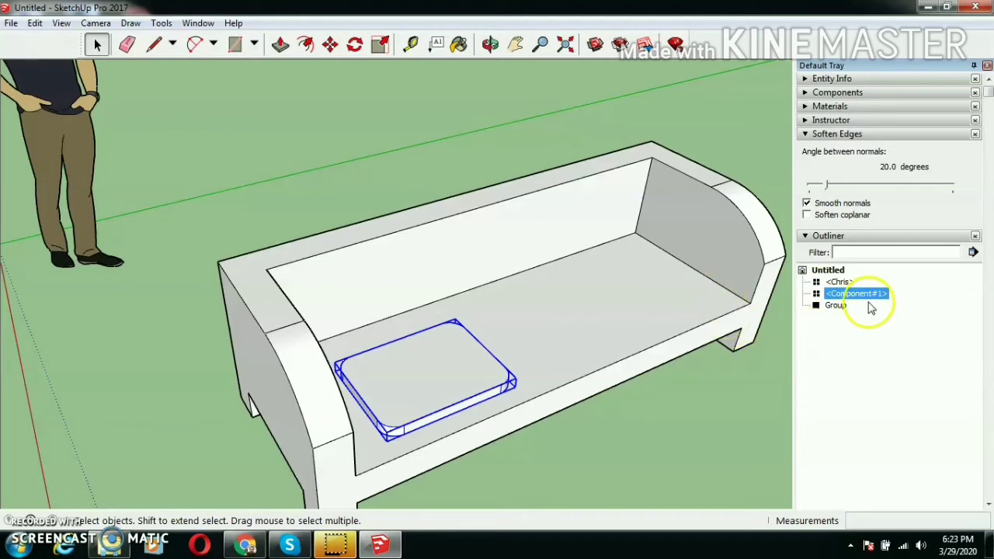
{"action": "left_click", "coordinate": [837, 305]}
{"action": "left_click", "coordinate": [842, 293]}
{"action": "left_click", "coordinate": [837, 305]}
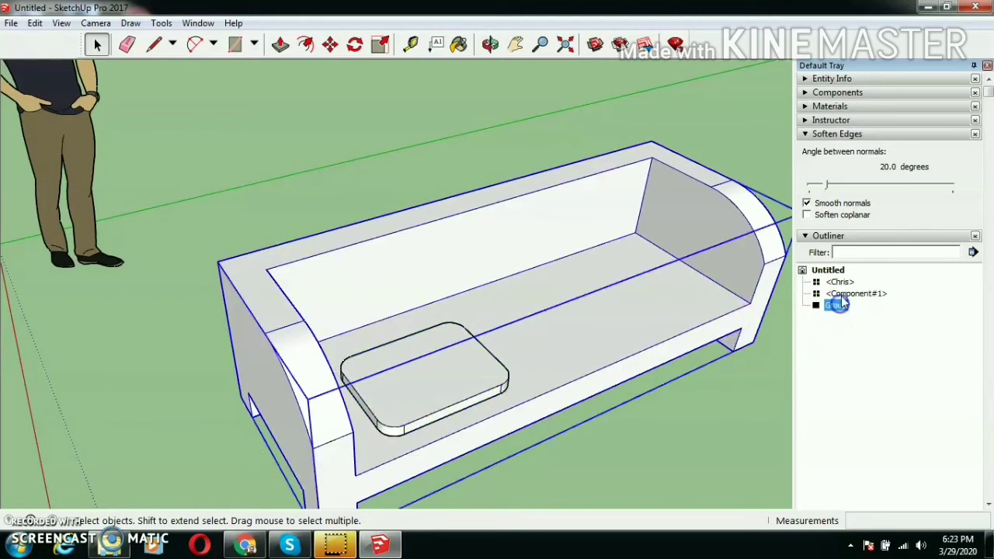
{"action": "left_click", "coordinate": [842, 294]}
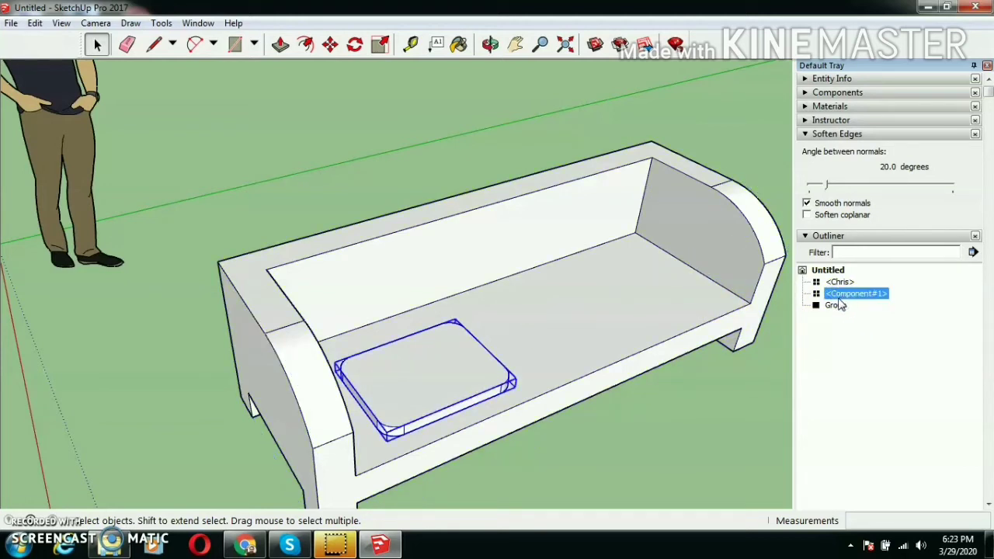
{"action": "left_click", "coordinate": [745, 349]}
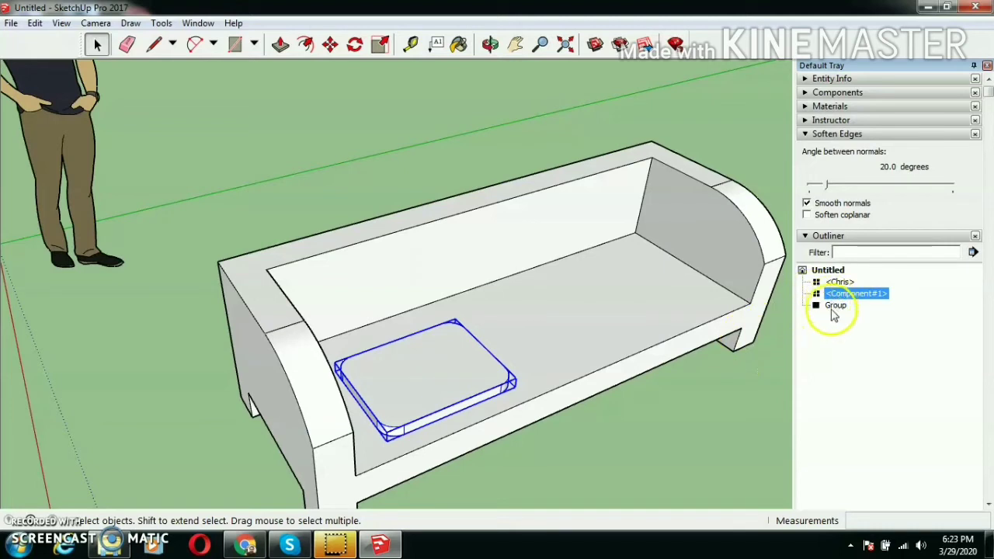
{"action": "left_click", "coordinate": [834, 306]}
{"action": "left_click", "coordinate": [838, 294]}
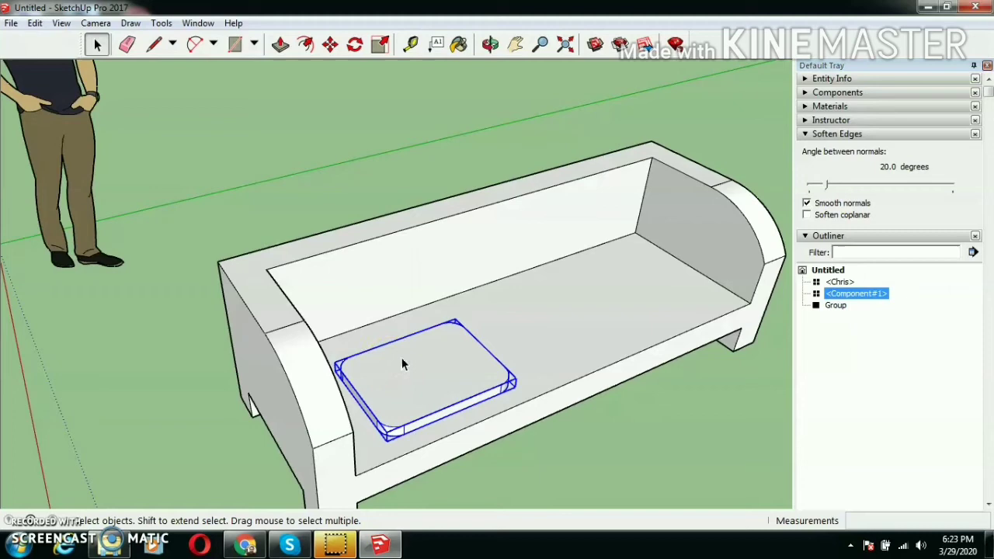
{"action": "left_click", "coordinate": [439, 355]}
{"action": "double_click", "coordinate": [434, 351]}
{"action": "scroll", "coordinate": [434, 352], "scroll_direction": "up", "scroll_amount": 3}
{"action": "left_click", "coordinate": [440, 385]}
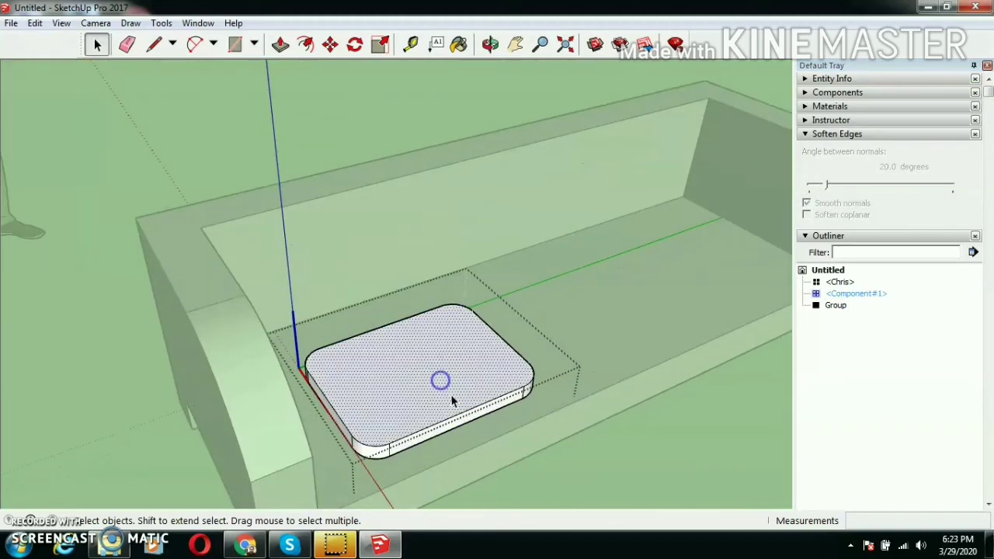
{"action": "left_click", "coordinate": [458, 421]}
{"action": "left_click", "coordinate": [489, 399]}
{"action": "left_click", "coordinate": [491, 385]}
{"action": "left_click", "coordinate": [672, 420]}
{"action": "scroll", "coordinate": [335, 321], "scroll_direction": "down", "scroll_amount": 3}
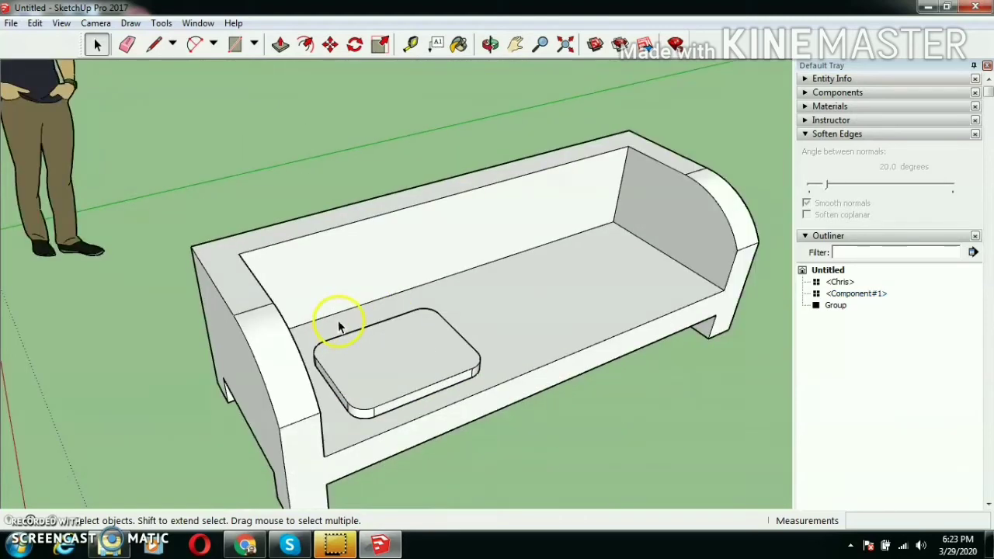
{"action": "left_click", "coordinate": [432, 347]}
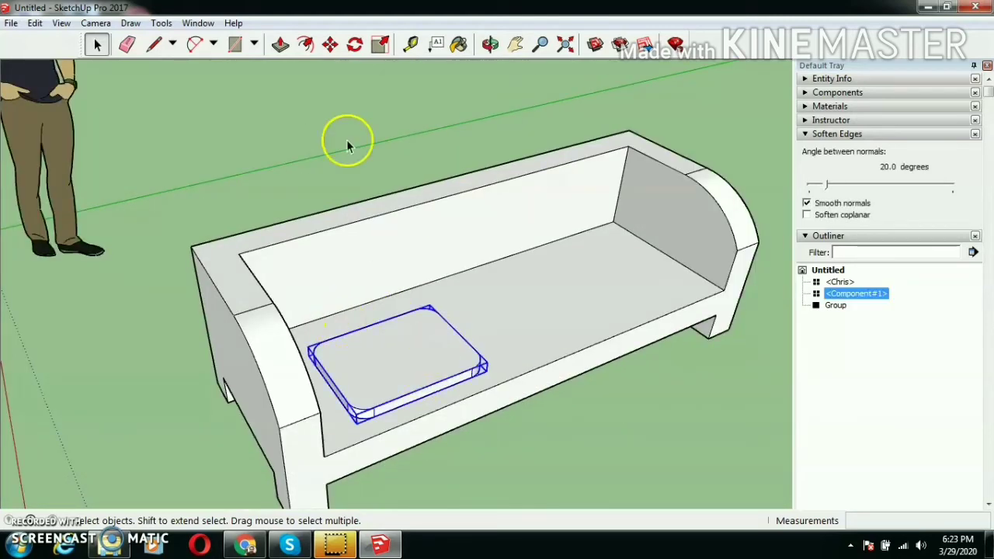
Copy the cushion beside itself and array it with *2 for three cushions
{"action": "left_click", "coordinate": [329, 44]}
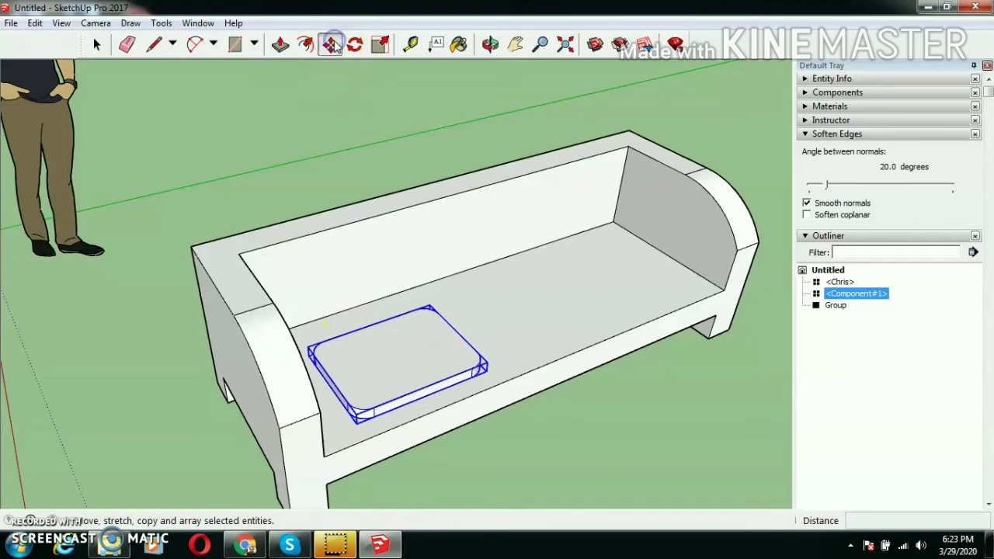
{"action": "key", "text": "ctrl"}
{"action": "left_click", "coordinate": [308, 345]}
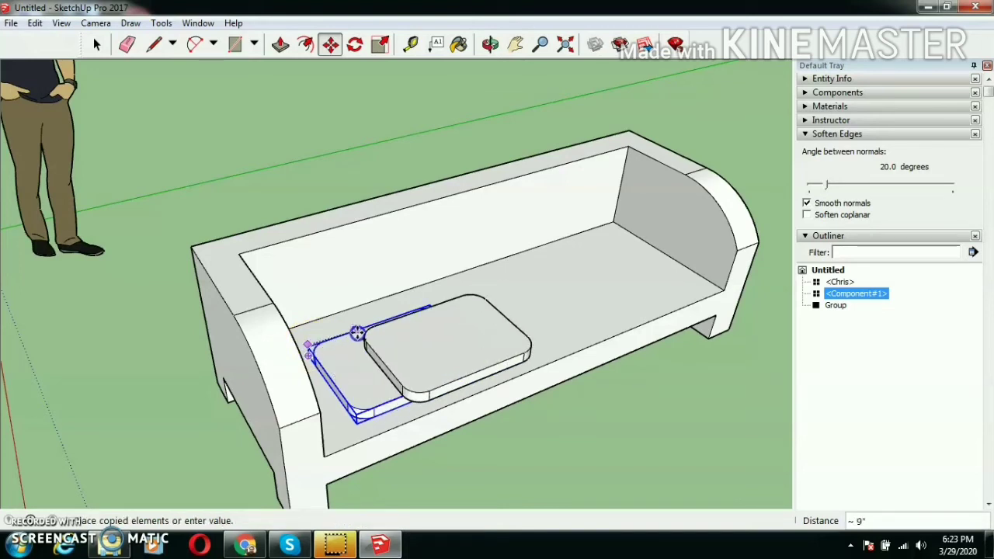
{"action": "left_click", "coordinate": [450, 295]}
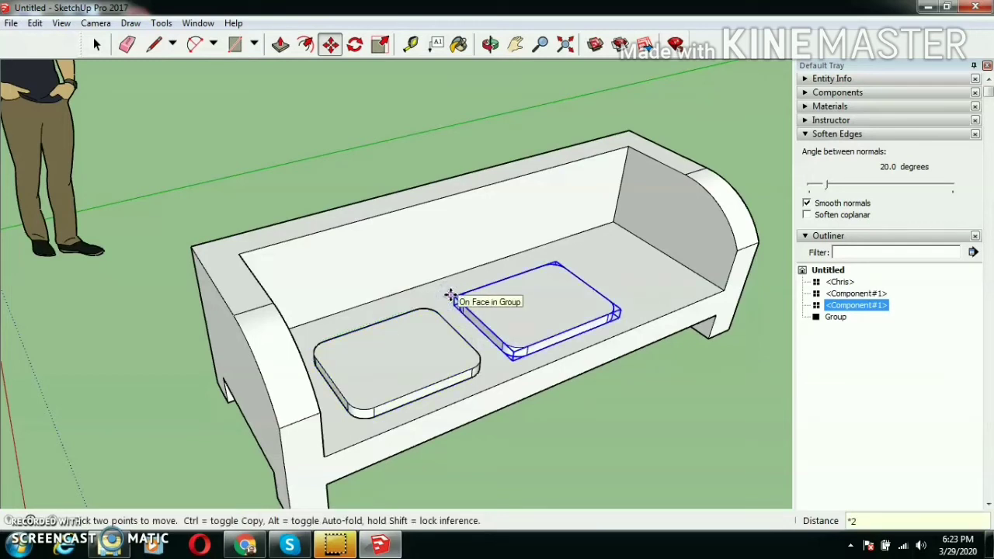
{"action": "key", "text": "Return"}
{"action": "scroll", "coordinate": [451, 295], "scroll_direction": "down", "scroll_amount": 2}
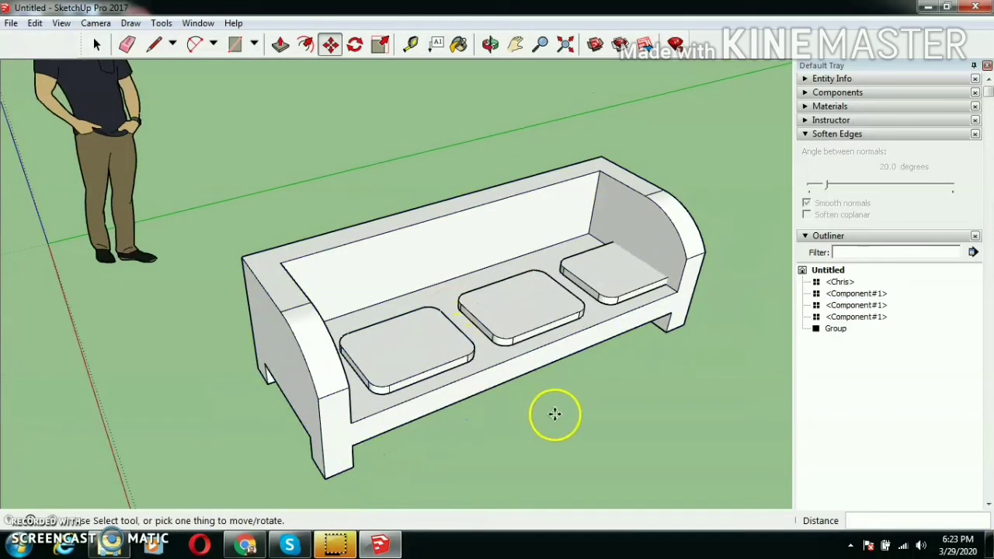
{"action": "middle_click_drag", "start_coordinate": [562, 402], "coordinate": [309, 401]}
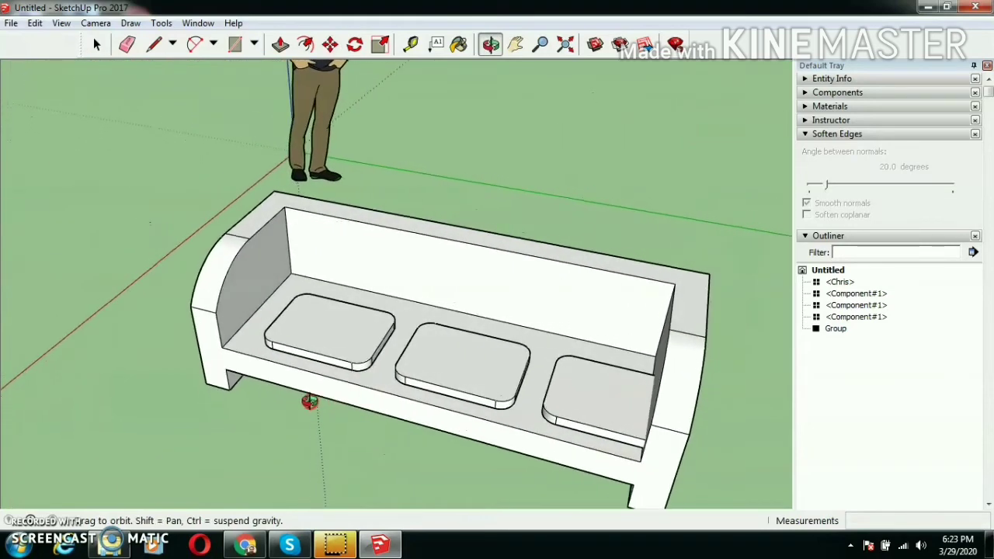
{"action": "left_click", "coordinate": [96, 44]}
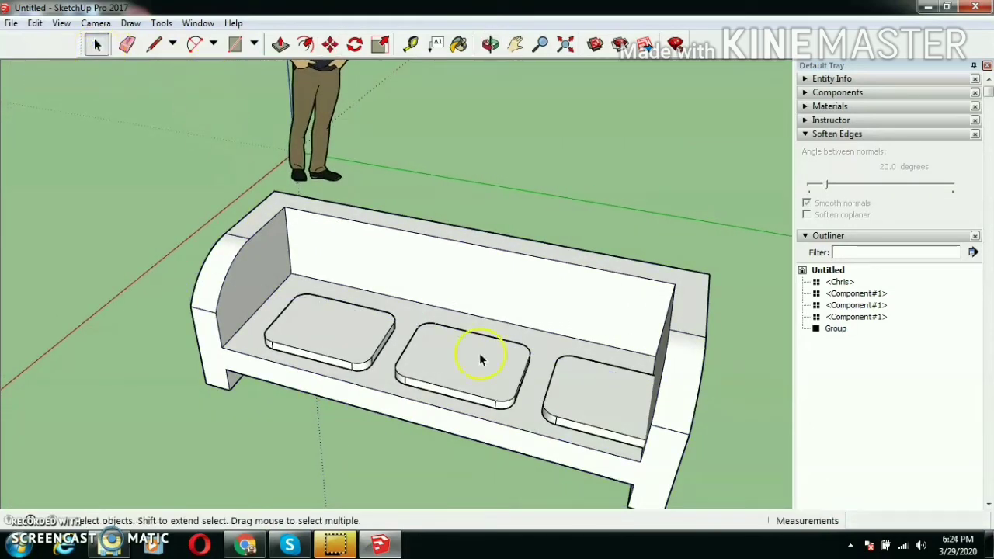
{"action": "left_click", "coordinate": [575, 381]}
Select all three cushions and move them along the red axis
{"action": "left_click", "coordinate": [435, 344], "text": "shift"}
{"action": "left_click", "coordinate": [356, 342], "text": "shift"}
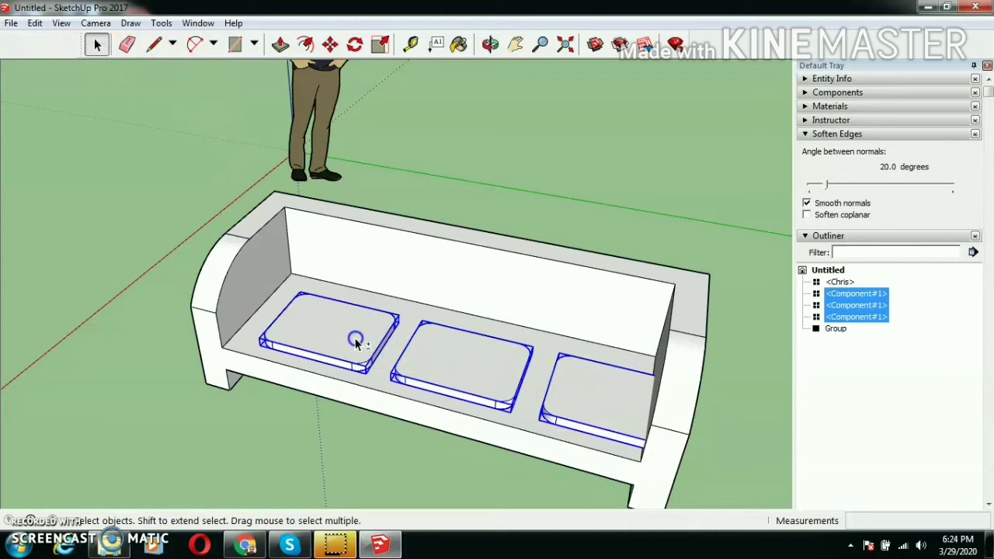
{"action": "left_click", "coordinate": [330, 45]}
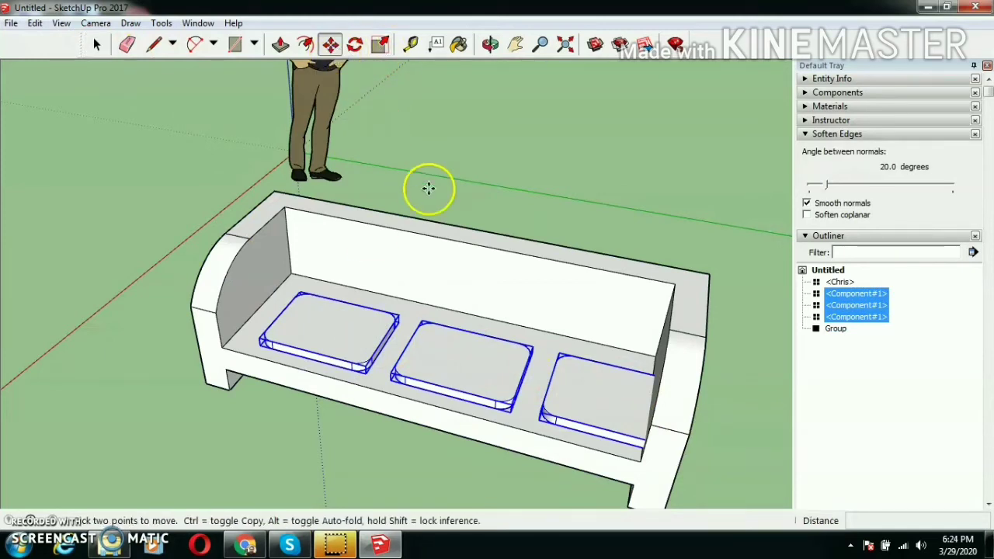
{"action": "left_click", "coordinate": [477, 233]}
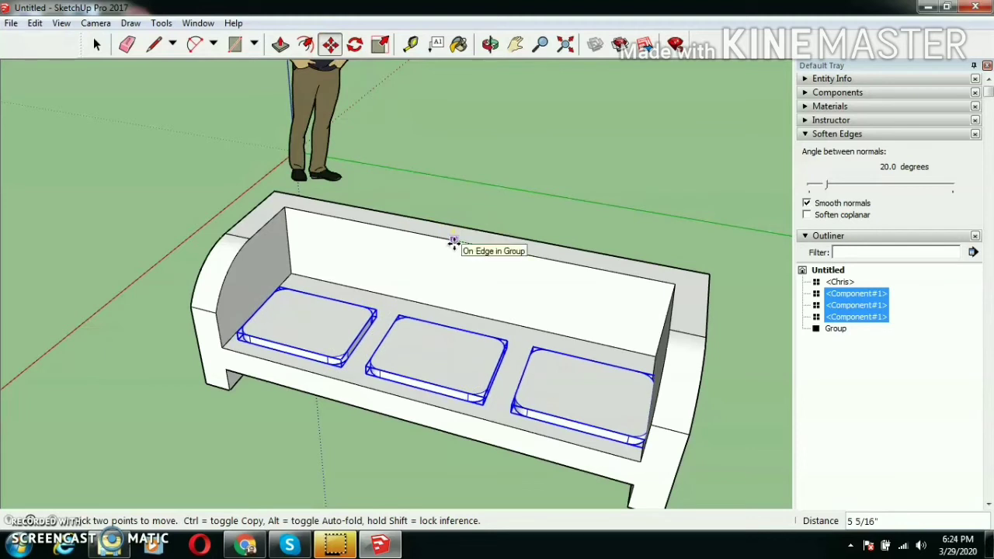
{"action": "left_click", "coordinate": [454, 243]}
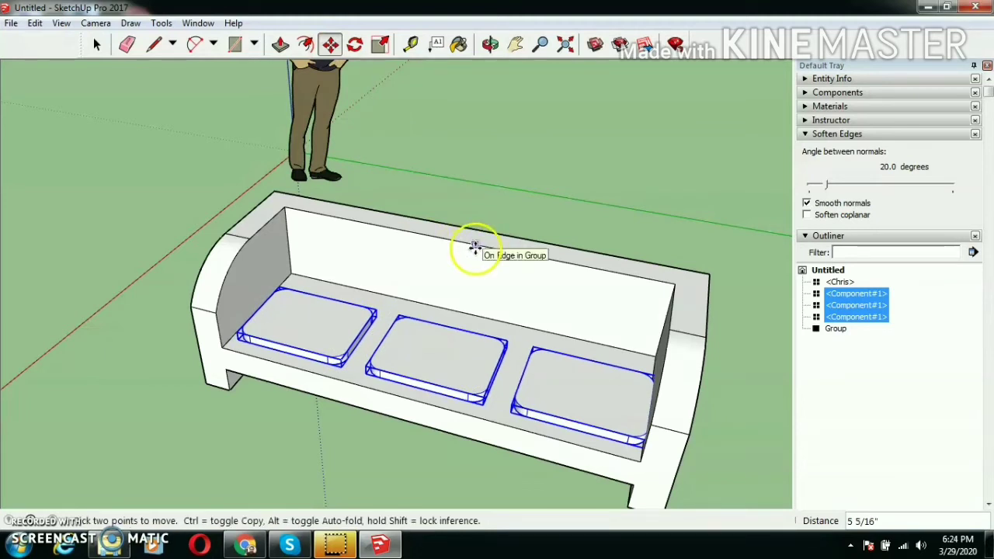
Shift the cushions an exact 3" toward the left arm, then clear the selection
{"action": "left_click", "coordinate": [469, 247]}
{"action": "type", "text": "3"}
{"action": "key", "text": "Return"}
{"action": "left_click", "coordinate": [460, 247]}
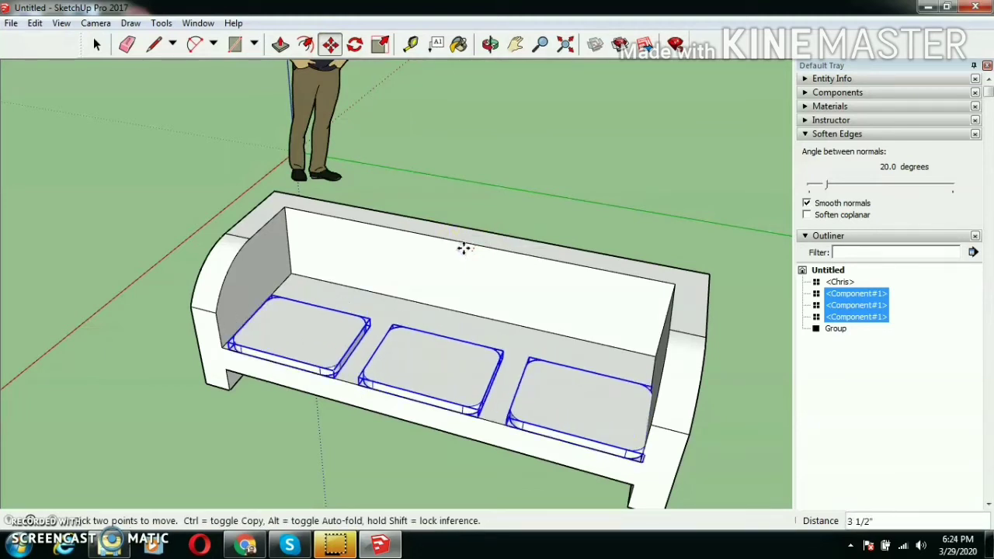
{"action": "left_click", "coordinate": [478, 245]}
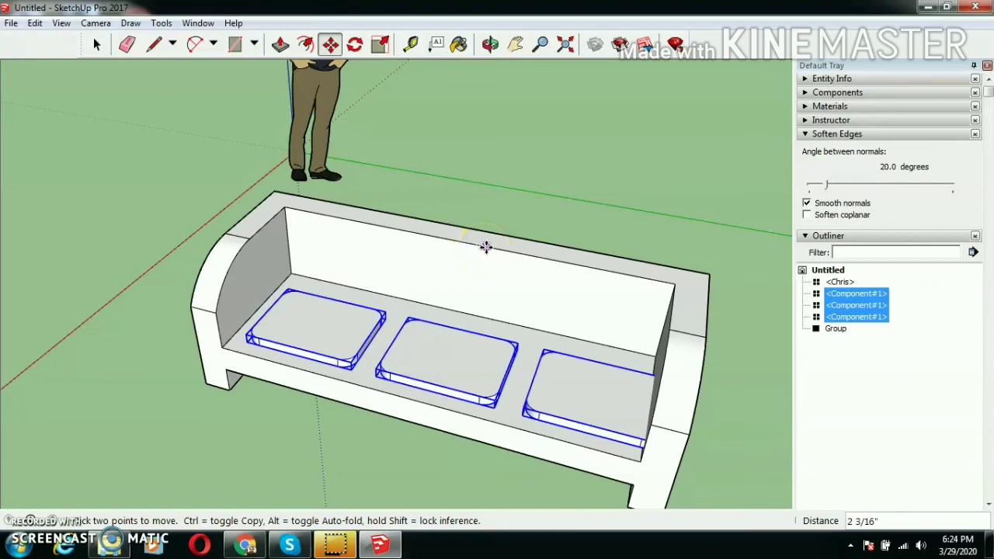
{"action": "left_click", "coordinate": [479, 248]}
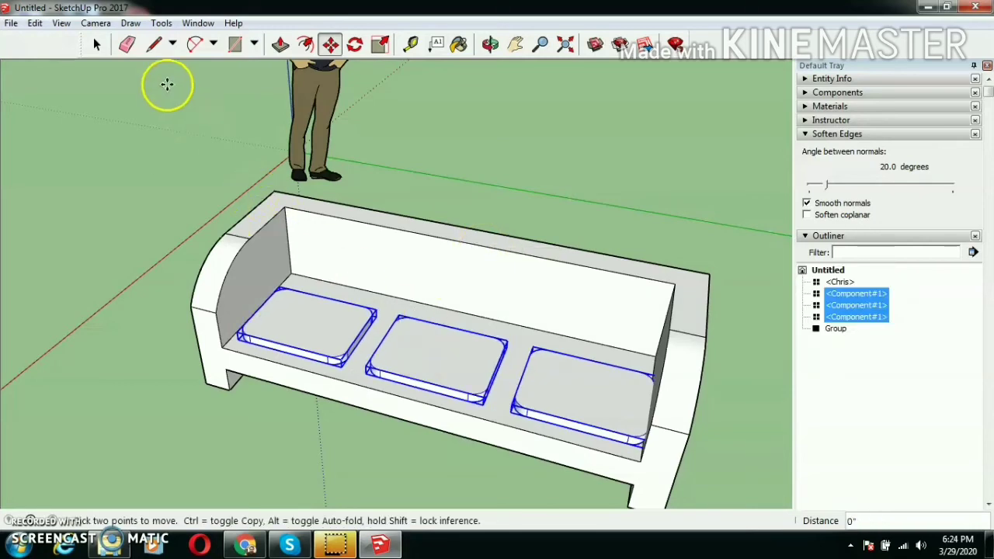
{"action": "left_click", "coordinate": [92, 44]}
{"action": "left_click", "coordinate": [188, 447]}
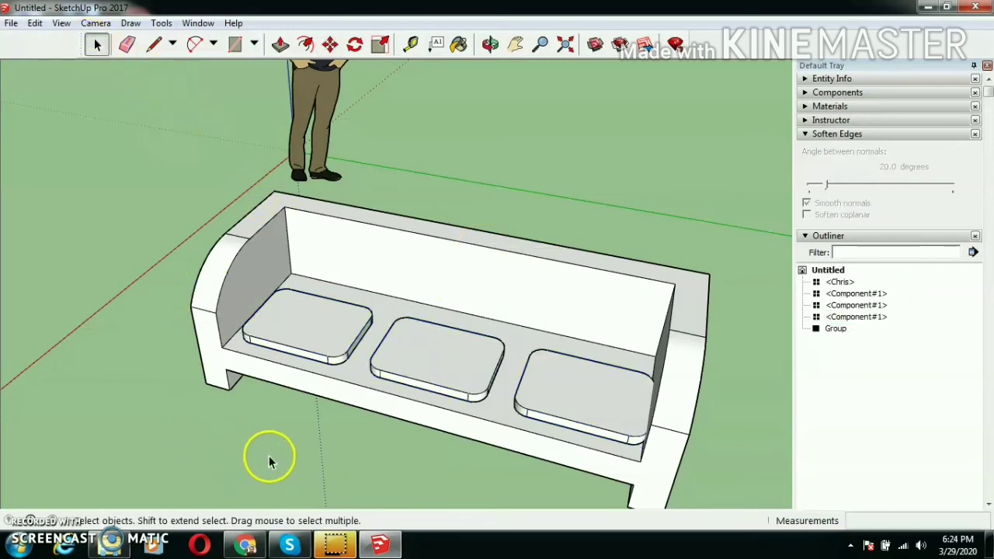
From the sofa's other side, move the middle seat cushion about 2 1/2" to even the gaps
{"action": "middle_click_drag", "start_coordinate": [282, 449], "coordinate": [478, 475]}
{"action": "left_click", "coordinate": [570, 329]}
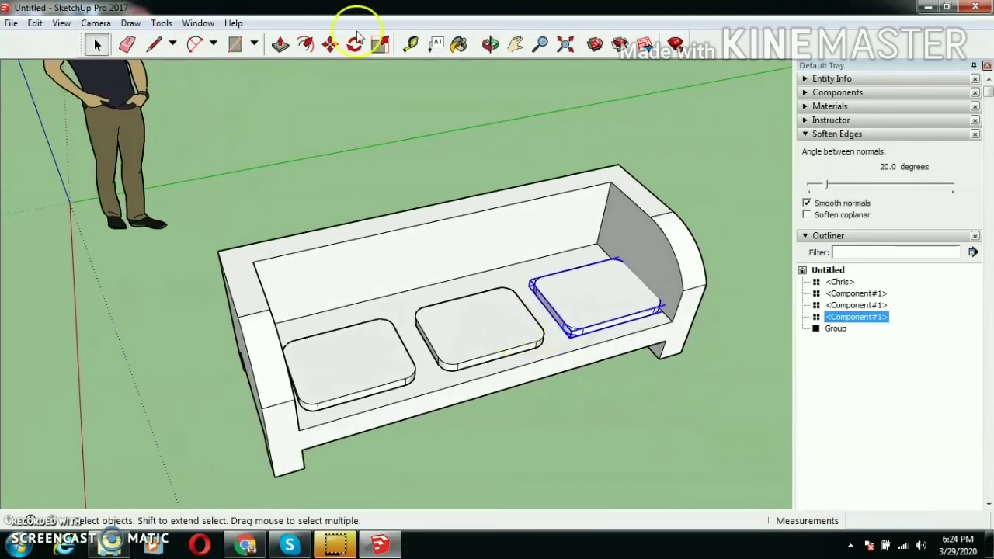
{"action": "left_click", "coordinate": [329, 45]}
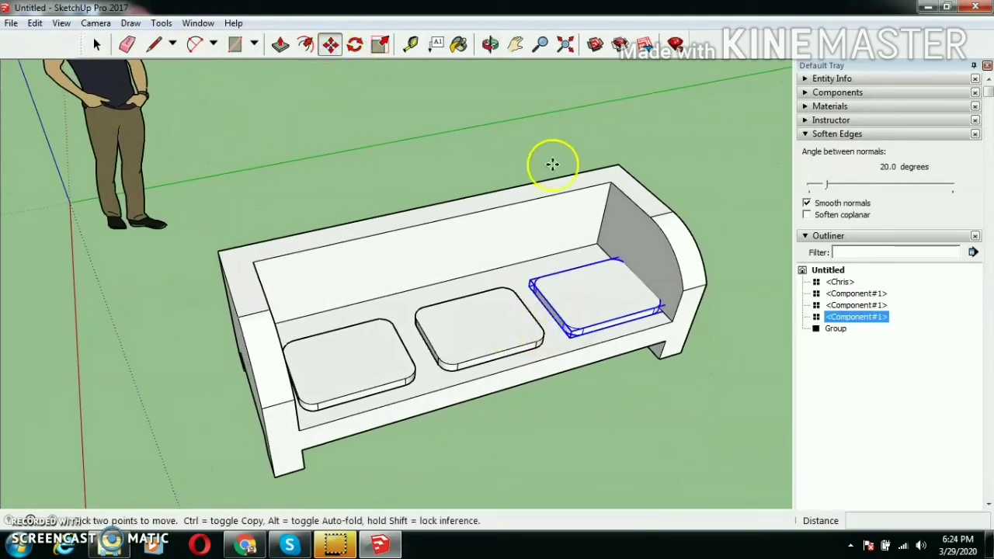
{"action": "left_click", "coordinate": [608, 182]}
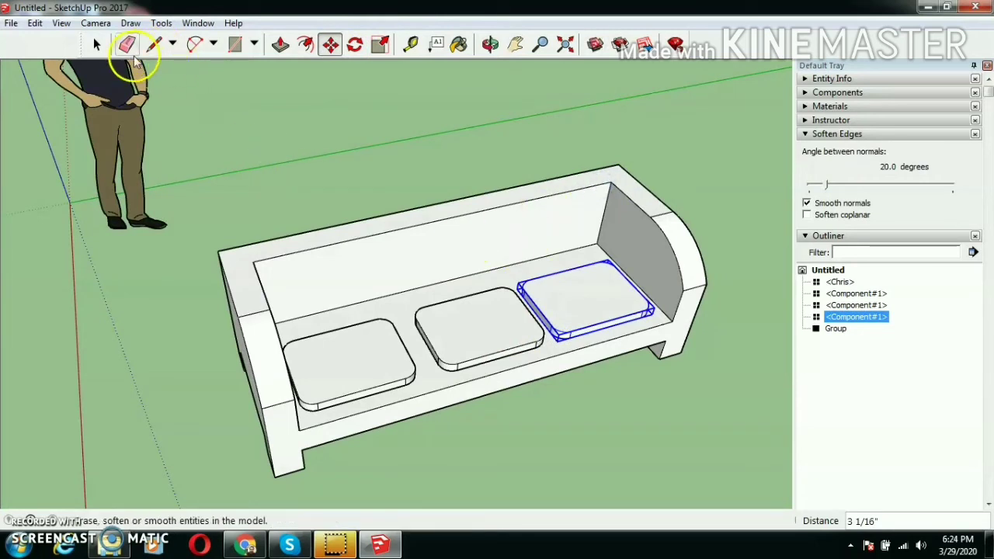
{"action": "left_click", "coordinate": [97, 44]}
{"action": "left_click", "coordinate": [478, 327]}
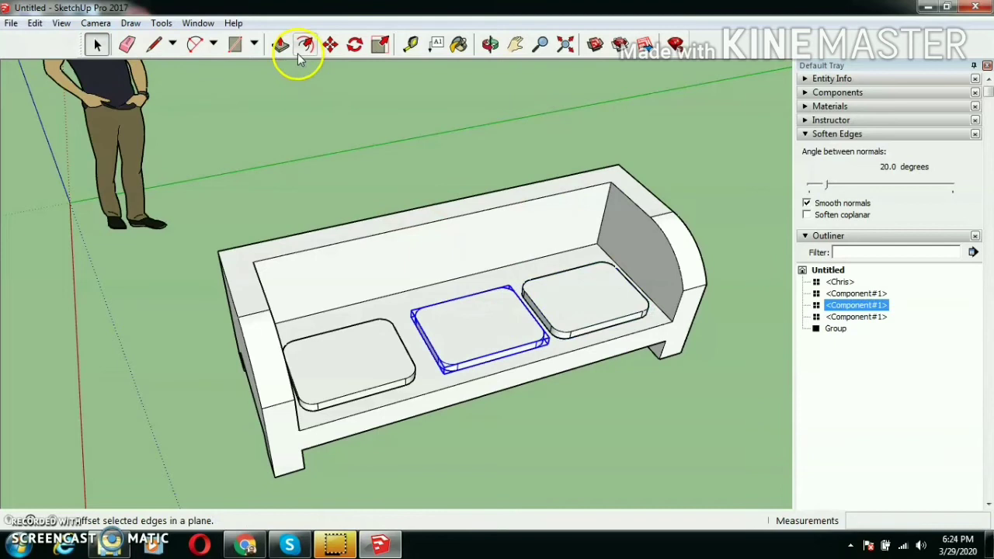
{"action": "left_click", "coordinate": [329, 44]}
{"action": "left_click", "coordinate": [500, 230]}
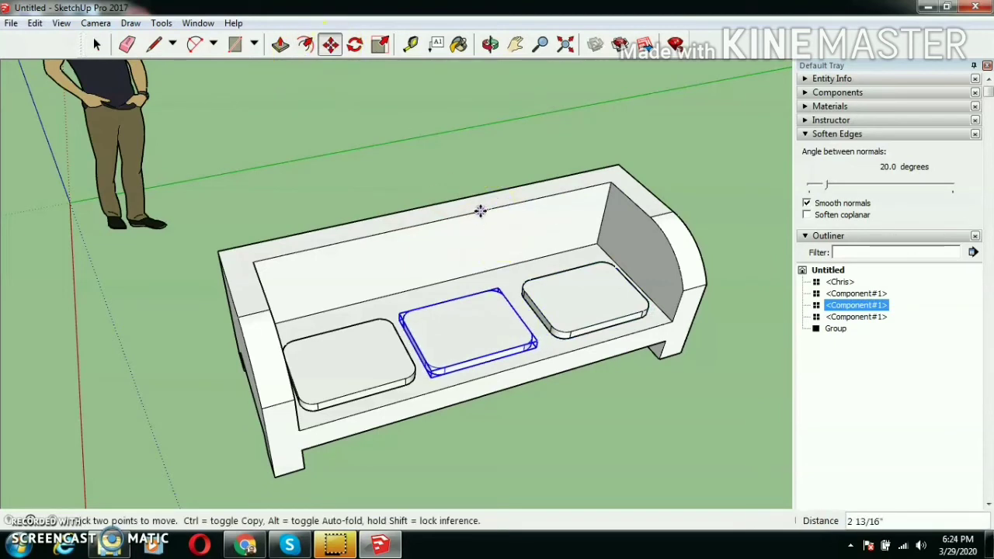
{"action": "left_click", "coordinate": [479, 211]}
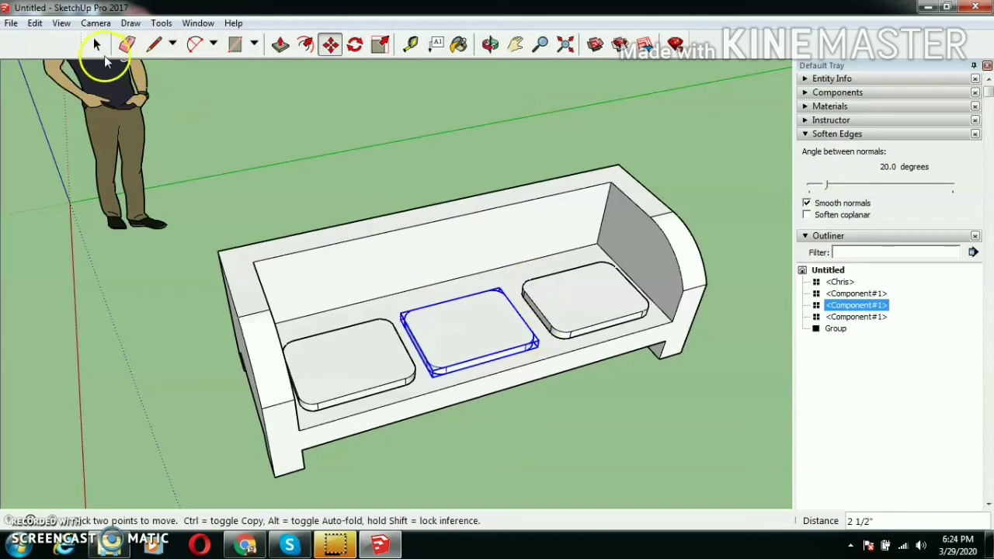
Select all three seat cushions together
{"action": "left_click", "coordinate": [97, 44]}
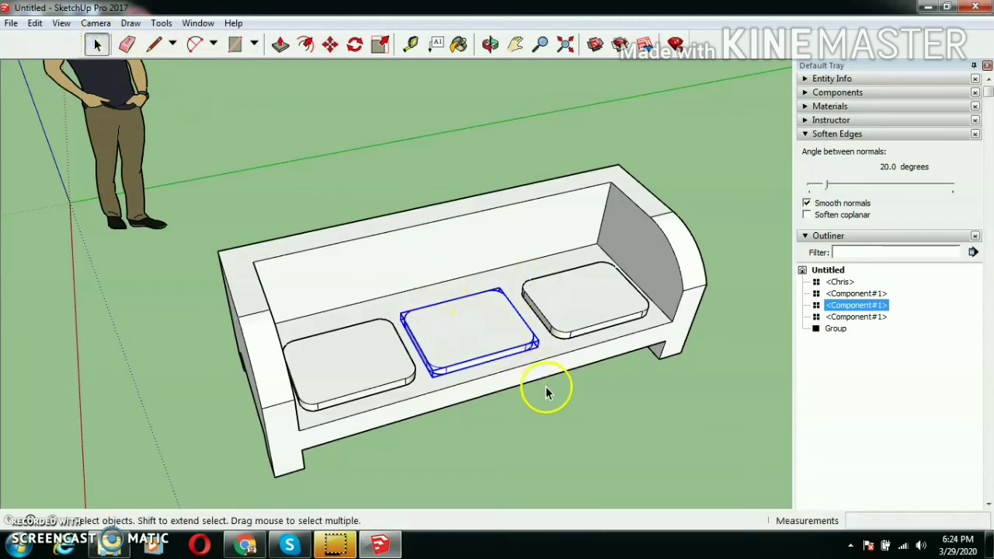
{"action": "left_click", "coordinate": [601, 303]}
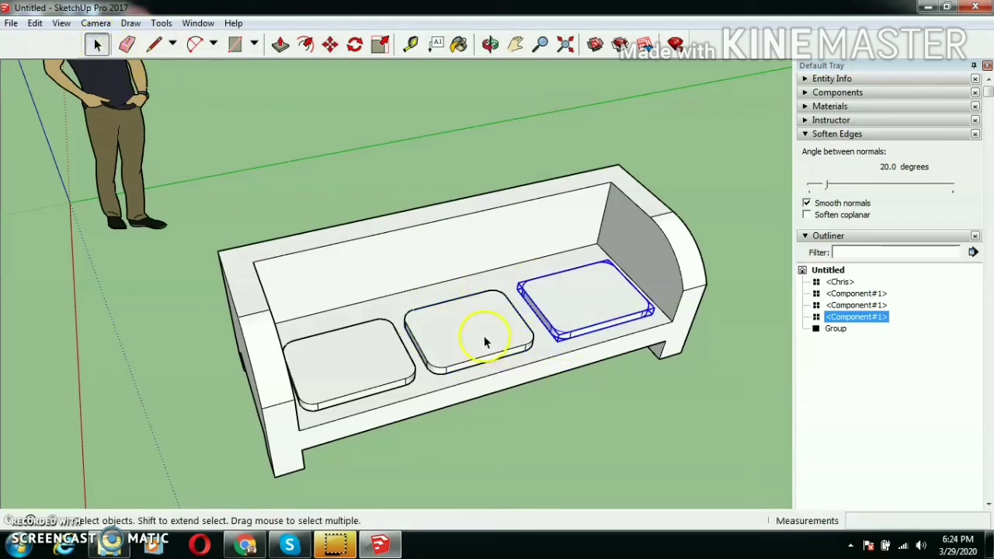
{"action": "left_click", "coordinate": [483, 339], "text": "shift"}
{"action": "left_click", "coordinate": [330, 361], "text": "shift"}
{"action": "middle_click_drag", "start_coordinate": [466, 435], "coordinate": [489, 392]}
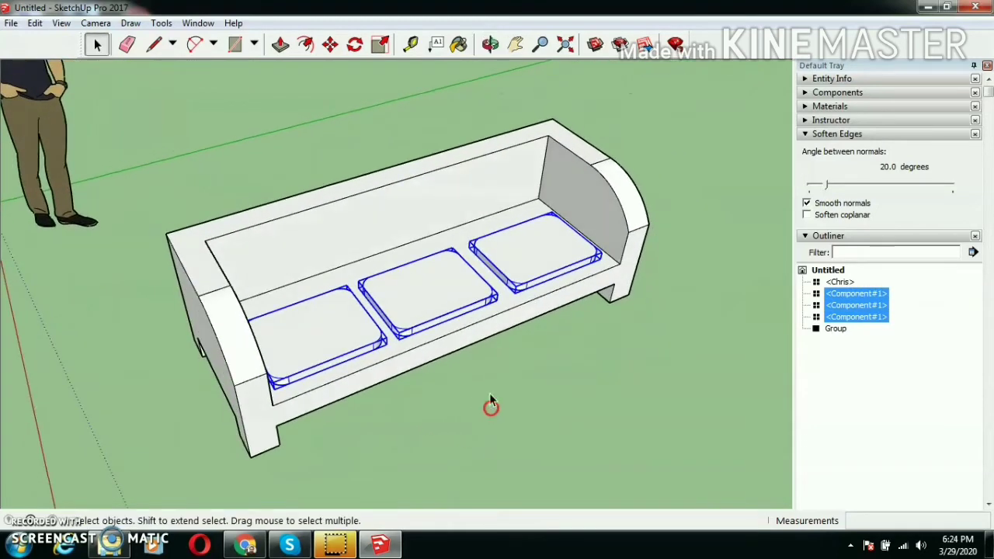
Rotate-copy the three cushions 90° about the red axis at the arm's corner to stand as backrests
{"action": "left_click", "coordinate": [354, 42]}
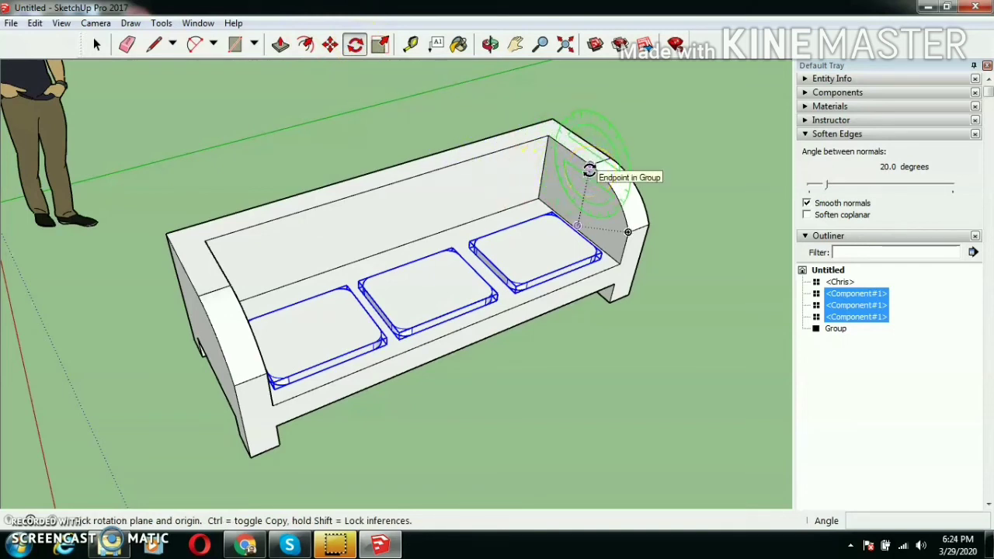
{"action": "left_click_drag", "start_coordinate": [590, 165], "coordinate": [701, 240]}
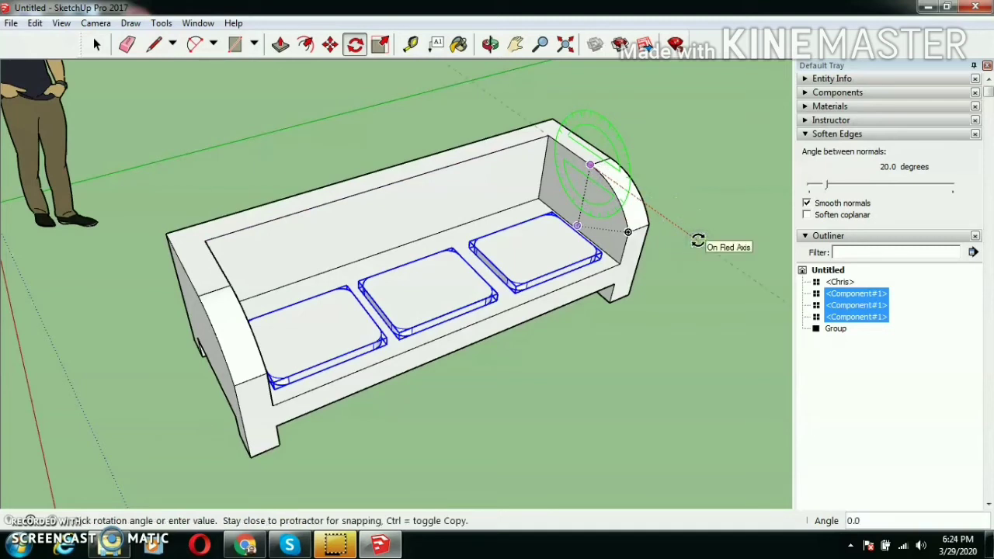
{"action": "left_click", "coordinate": [693, 246]}
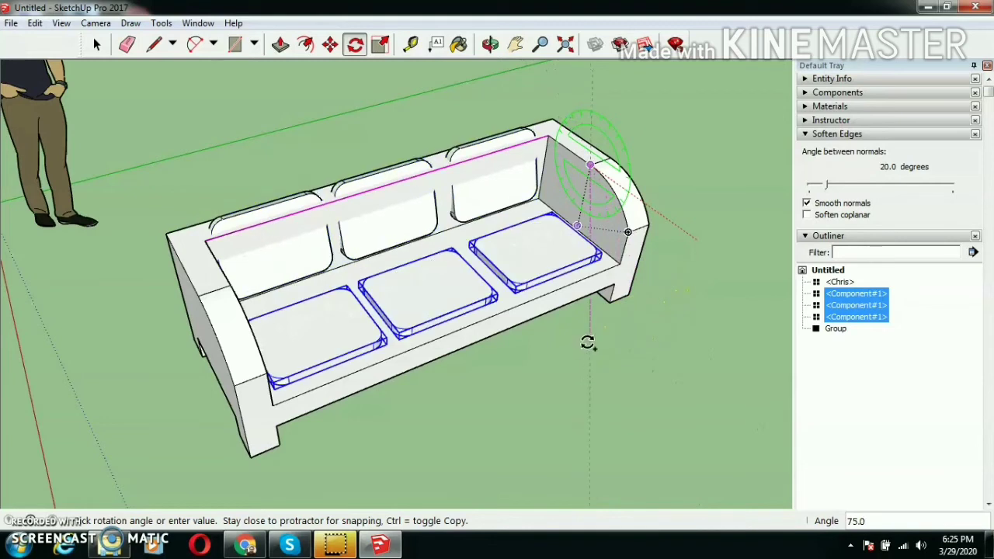
{"action": "left_click", "coordinate": [538, 371]}
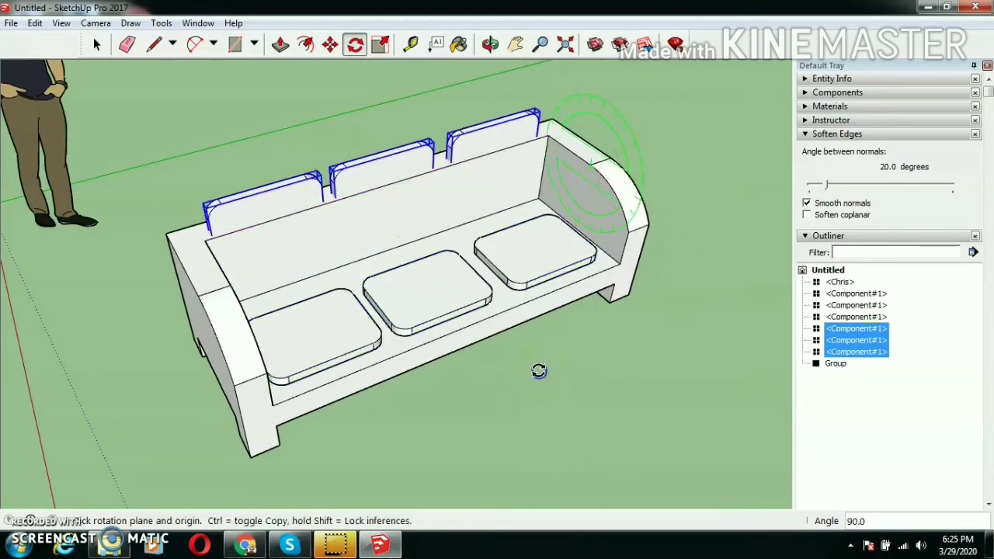
{"action": "left_click", "coordinate": [329, 44]}
{"action": "scroll", "coordinate": [198, 240], "scroll_direction": "up", "scroll_amount": 2}
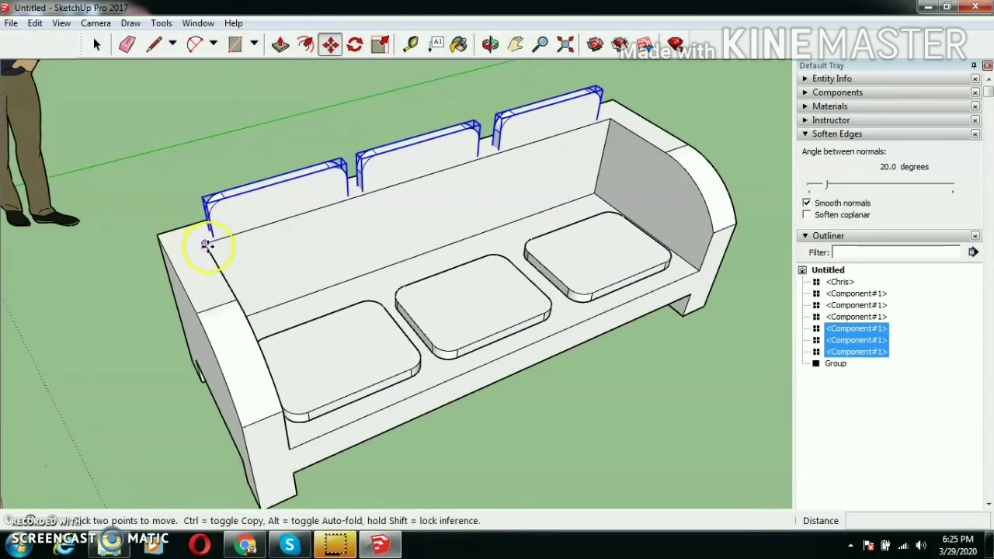
Slide the three upright backrest cushions forward against the inside of the sofa's back
{"action": "left_click", "coordinate": [194, 226]}
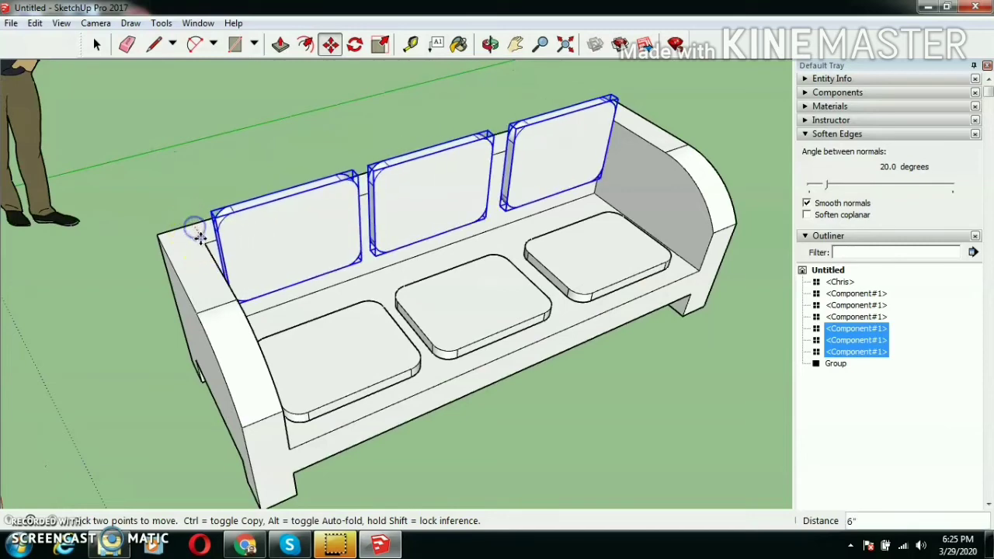
{"action": "middle_click_drag", "start_coordinate": [505, 296], "coordinate": [216, 239]}
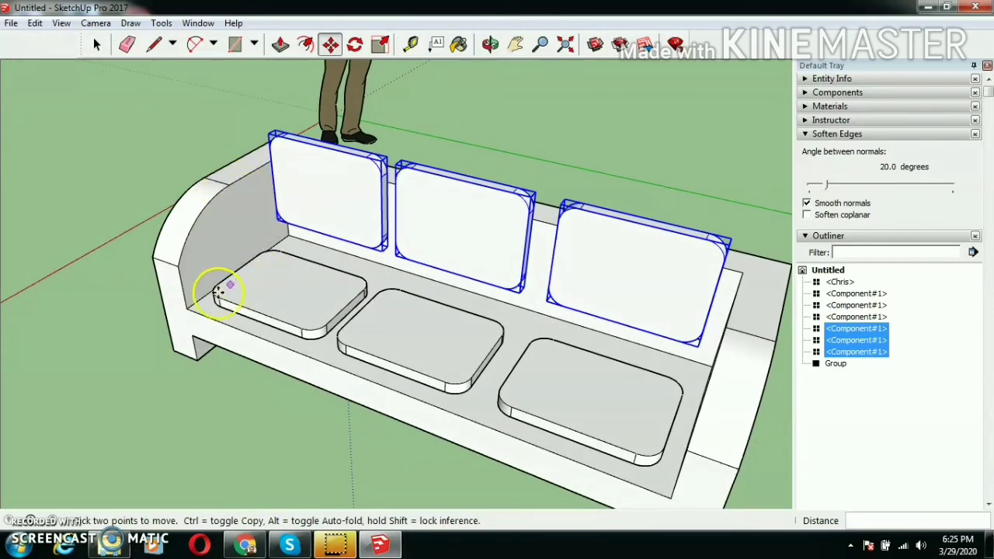
{"action": "left_click", "coordinate": [229, 184]}
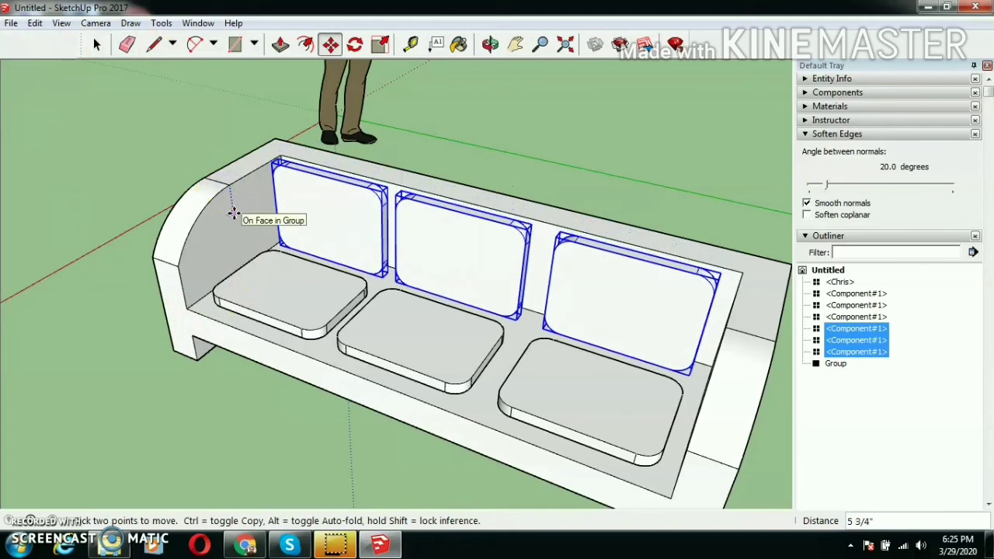
{"action": "left_click", "coordinate": [257, 174]}
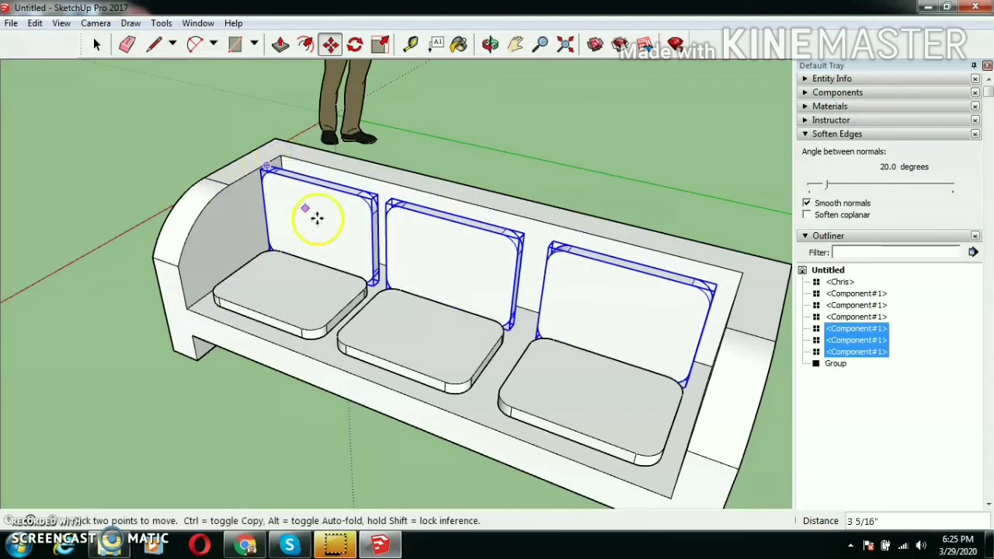
{"action": "middle_click_drag", "start_coordinate": [372, 280], "coordinate": [271, 133]}
Tilt the three backrest cushions back 12.1 degrees about the curved arm
{"action": "left_click", "coordinate": [355, 44]}
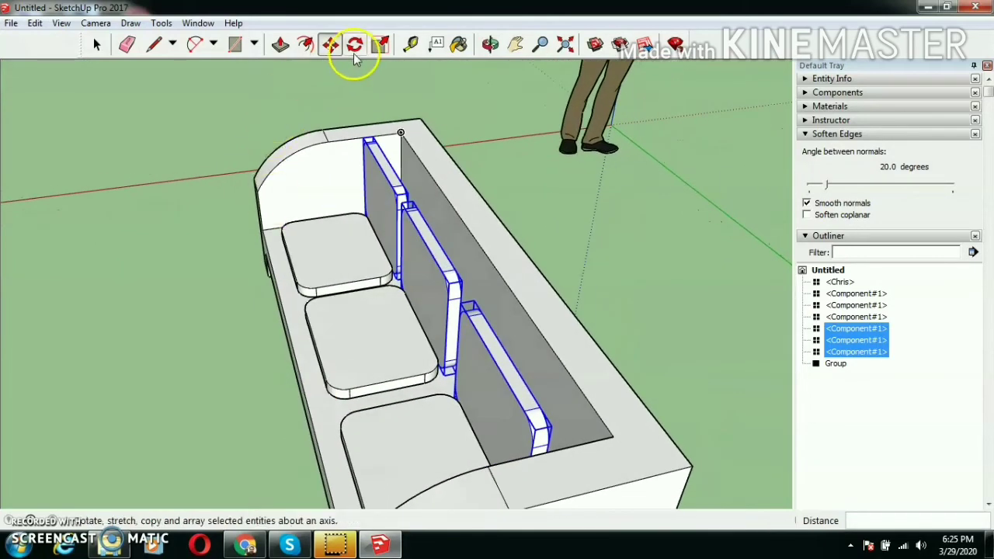
{"action": "left_click", "coordinate": [323, 146]}
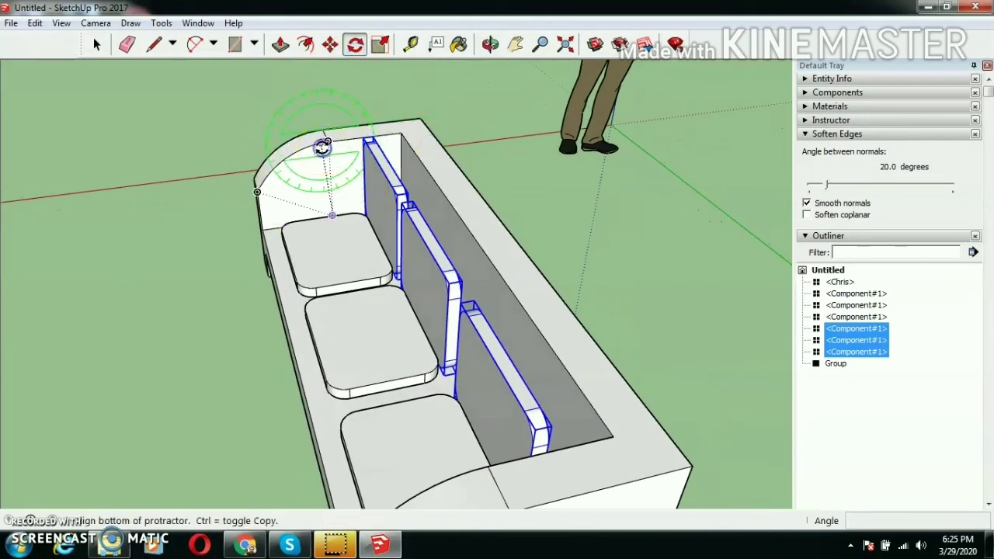
{"action": "left_click", "coordinate": [221, 162]}
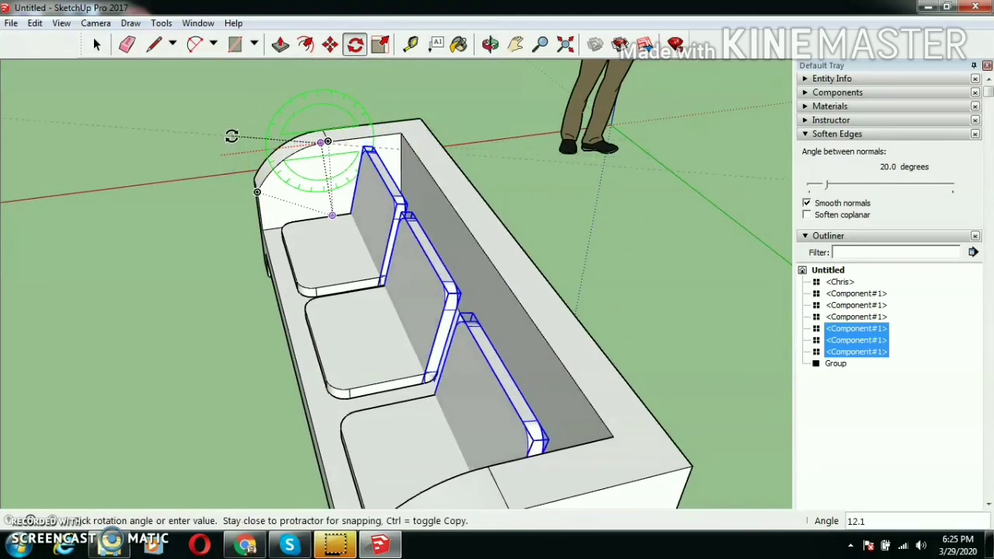
{"action": "left_click", "coordinate": [232, 137]}
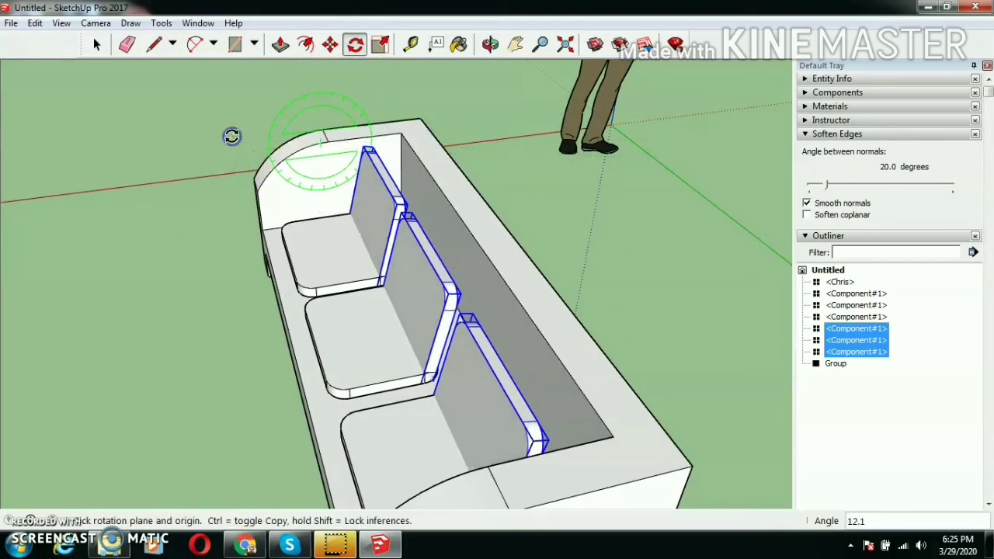
Move the tilted backrests until they sit flush against the sofa's back, then clear the selection
{"action": "left_click", "coordinate": [331, 45]}
{"action": "left_click", "coordinate": [327, 142]}
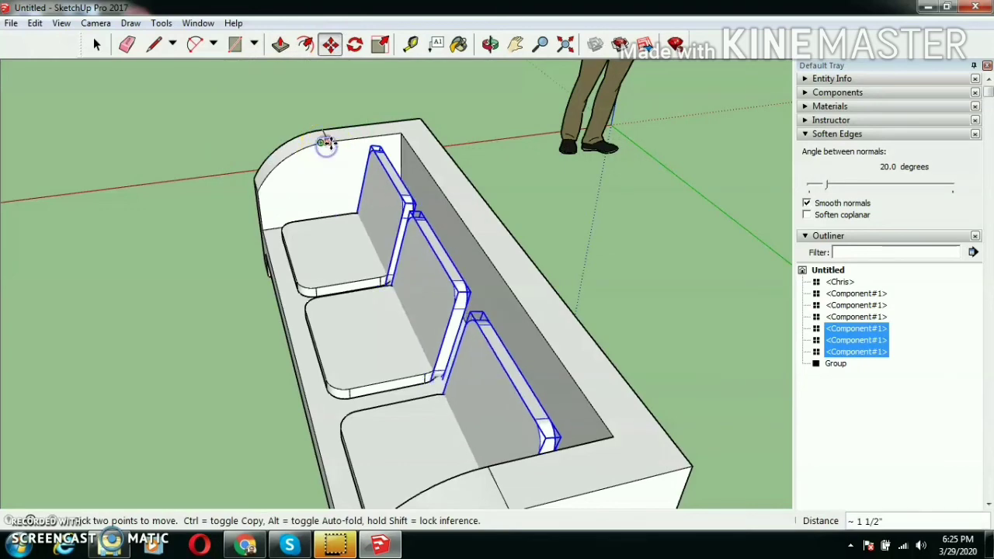
{"action": "left_click", "coordinate": [347, 140]}
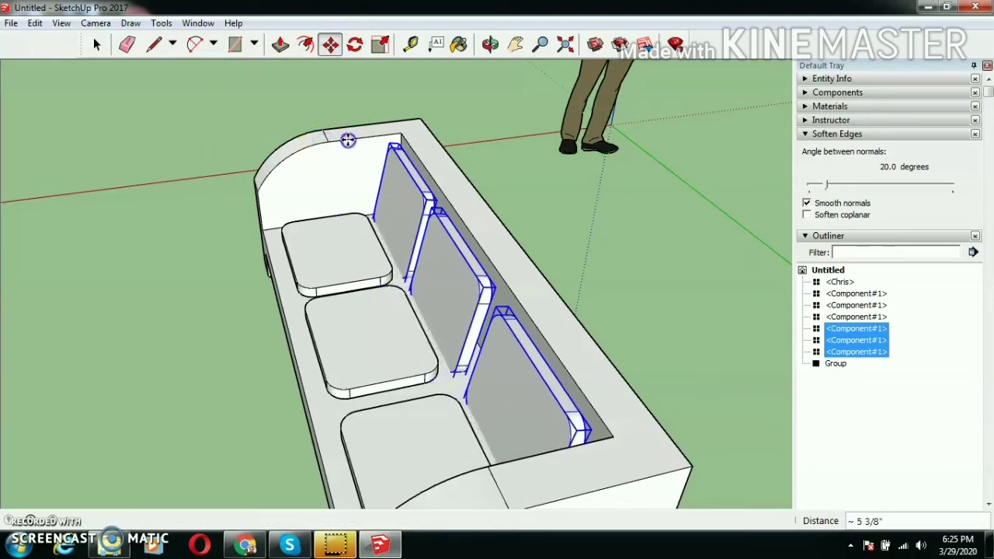
{"action": "left_click", "coordinate": [356, 168]}
{"action": "middle_click_drag", "start_coordinate": [346, 234], "coordinate": [344, 171]}
{"action": "left_click", "coordinate": [344, 170]}
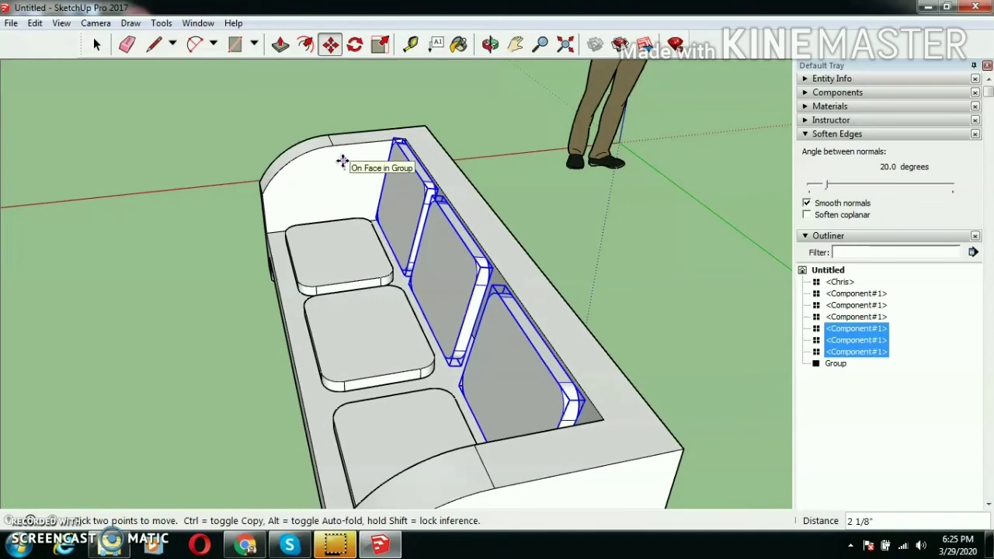
{"action": "left_click", "coordinate": [342, 160]}
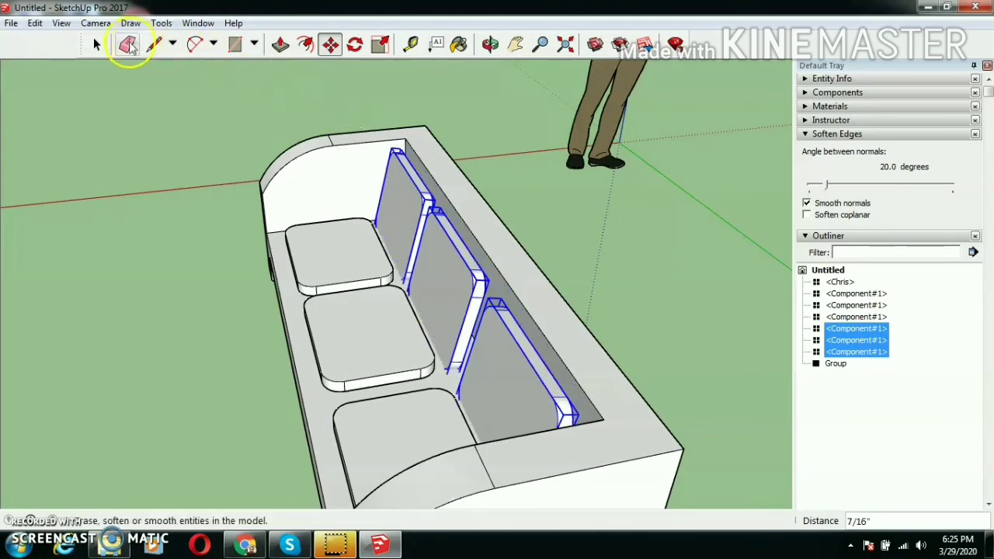
{"action": "left_click", "coordinate": [97, 44]}
{"action": "left_click", "coordinate": [148, 226]}
{"action": "middle_click_drag", "start_coordinate": [149, 229], "coordinate": [745, 401]}
{"action": "scroll", "coordinate": [639, 357], "scroll_direction": "down", "scroll_amount": 2}
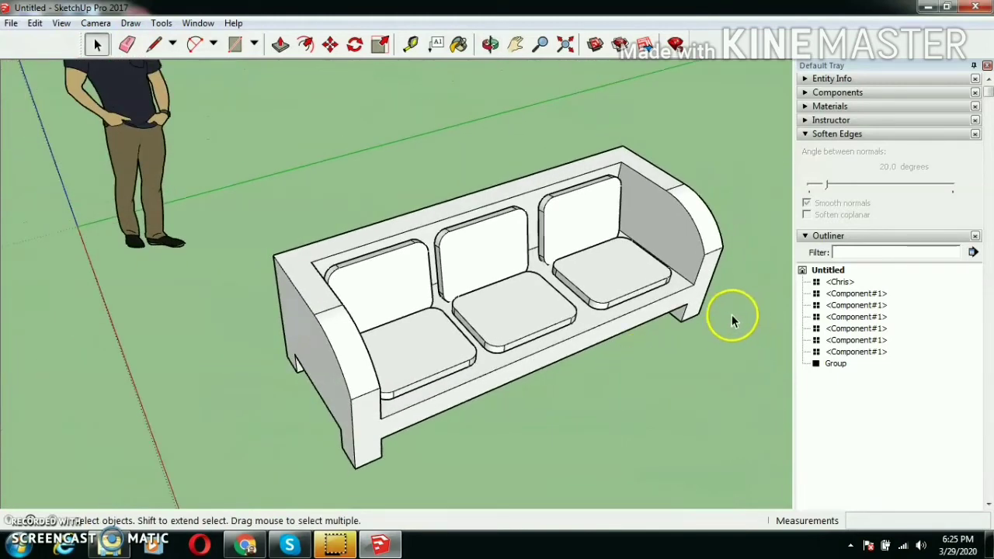
{"action": "scroll", "coordinate": [769, 350], "scroll_direction": "down", "scroll_amount": 2}
{"action": "scroll", "coordinate": [772, 350], "scroll_direction": "up", "scroll_amount": 3}
{"action": "middle_click_drag", "start_coordinate": [660, 326], "coordinate": [601, 305]}
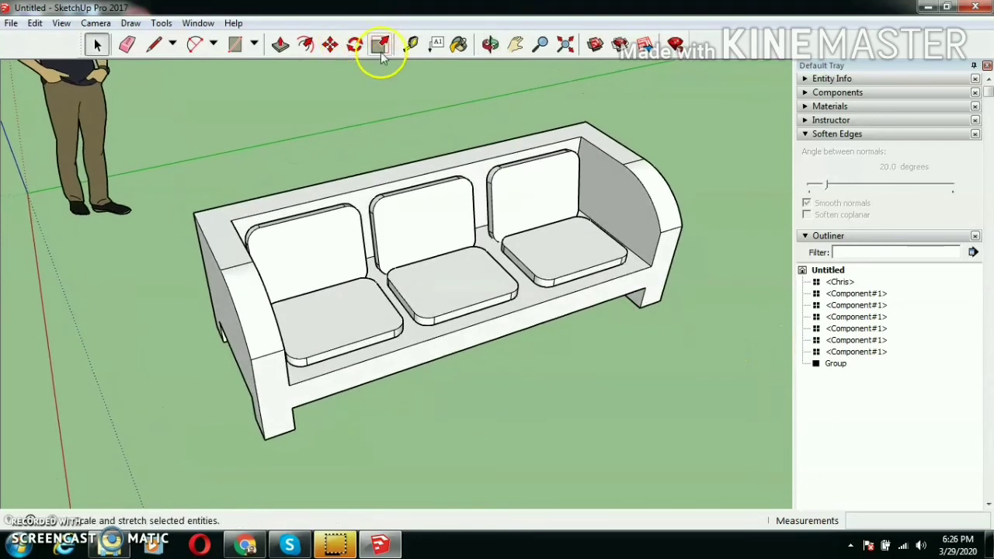
Switch the Paint Bucket's Materials browser to the Carpet and Fabrics collection
{"action": "left_click", "coordinate": [458, 44]}
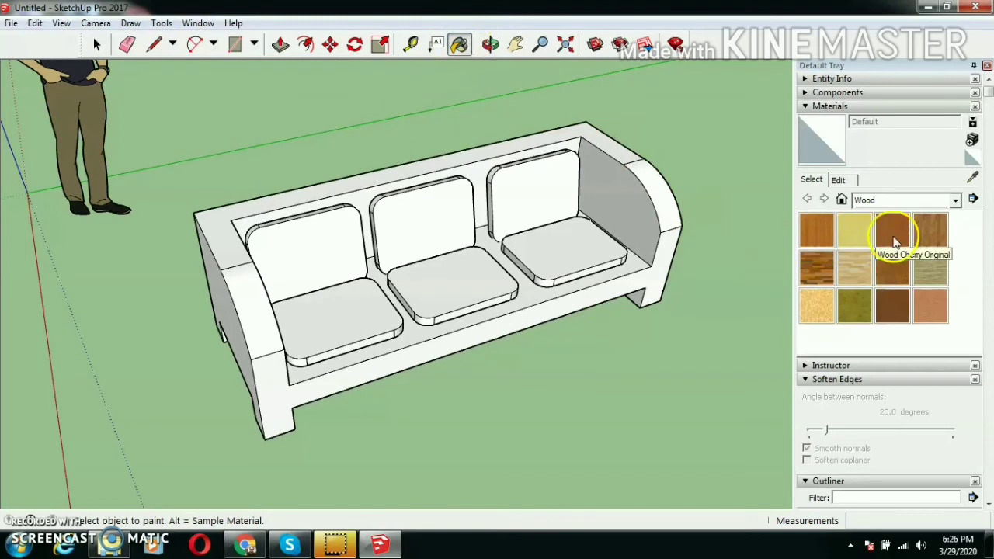
{"action": "left_click", "coordinate": [955, 200]}
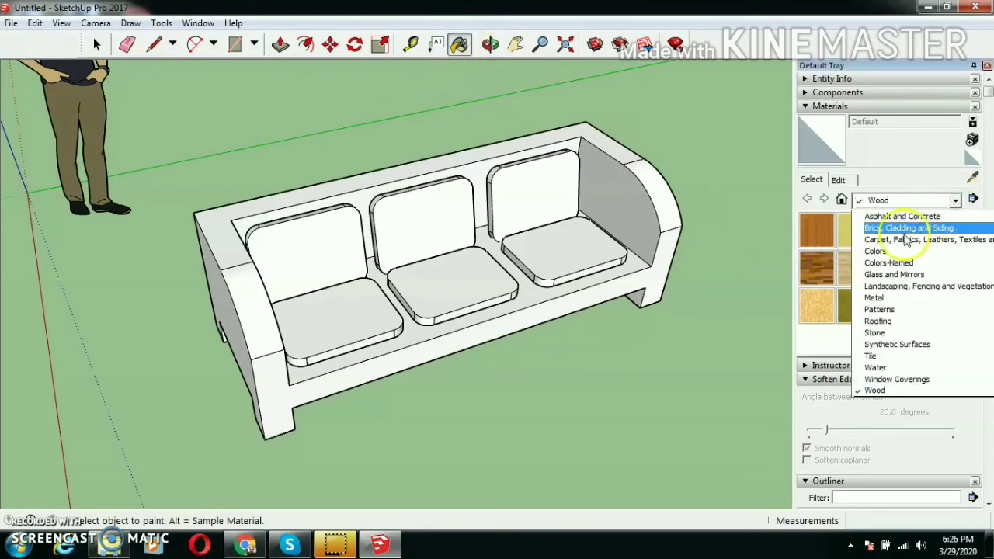
{"action": "left_click", "coordinate": [733, 309]}
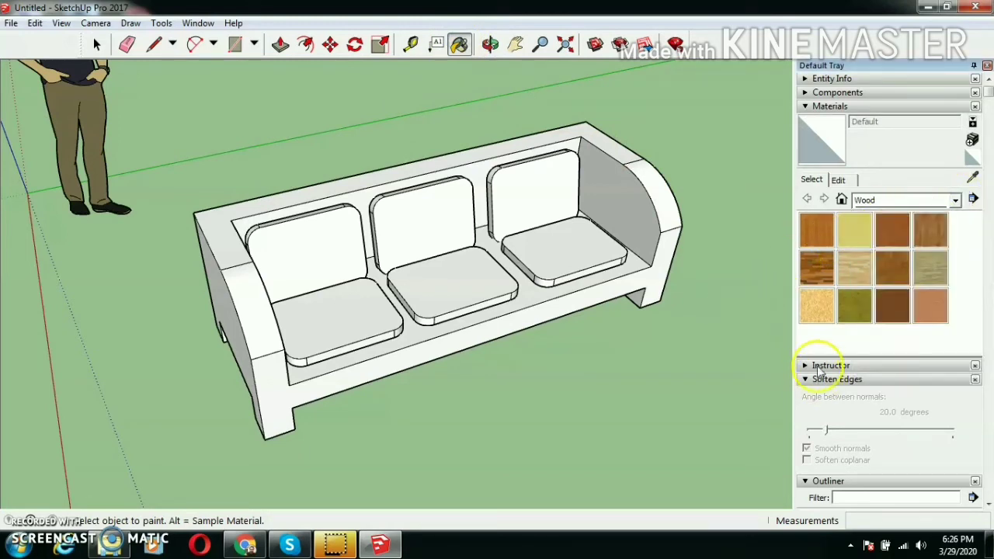
{"action": "left_click", "coordinate": [955, 201]}
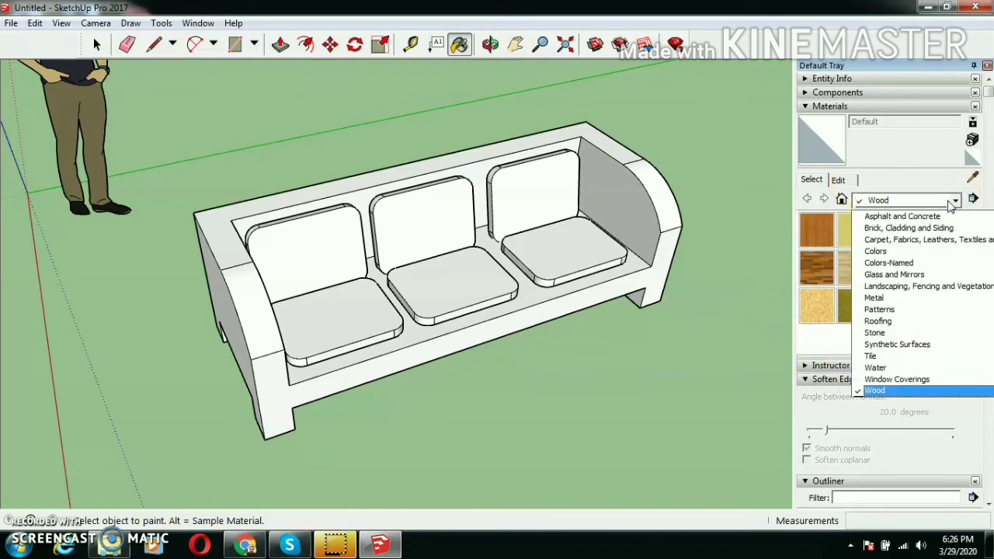
{"action": "left_click", "coordinate": [928, 239]}
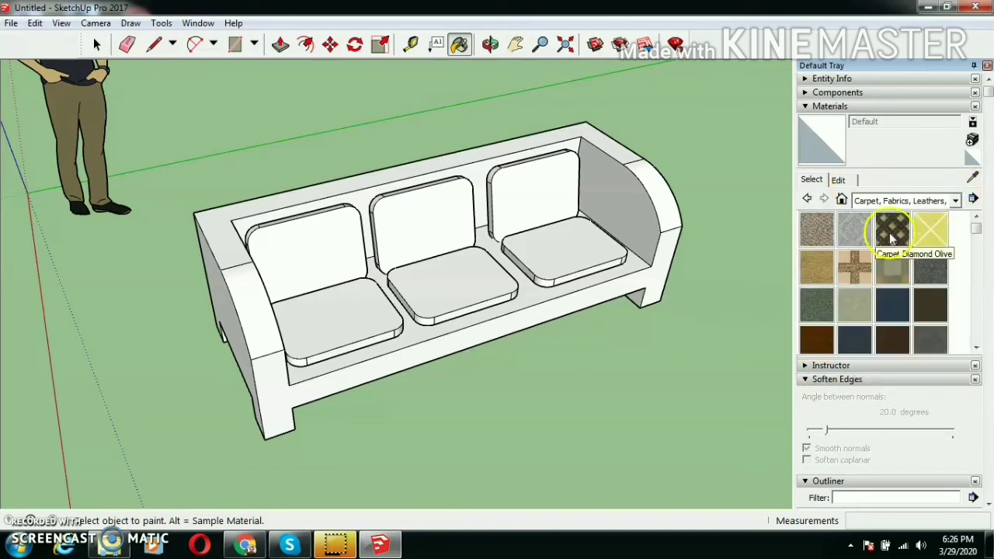
Try Carpet Diamond Olive on a seat cushion and Wallpaper Dog Bone on the sofa body
{"action": "left_click", "coordinate": [894, 231]}
{"action": "left_click", "coordinate": [565, 250]}
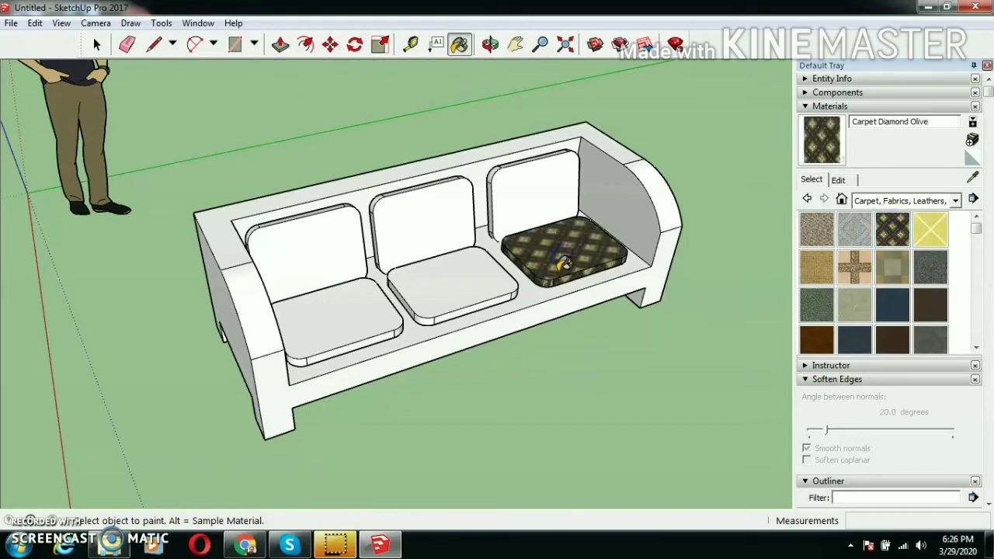
{"action": "scroll", "coordinate": [536, 233], "scroll_direction": "up", "scroll_amount": 3}
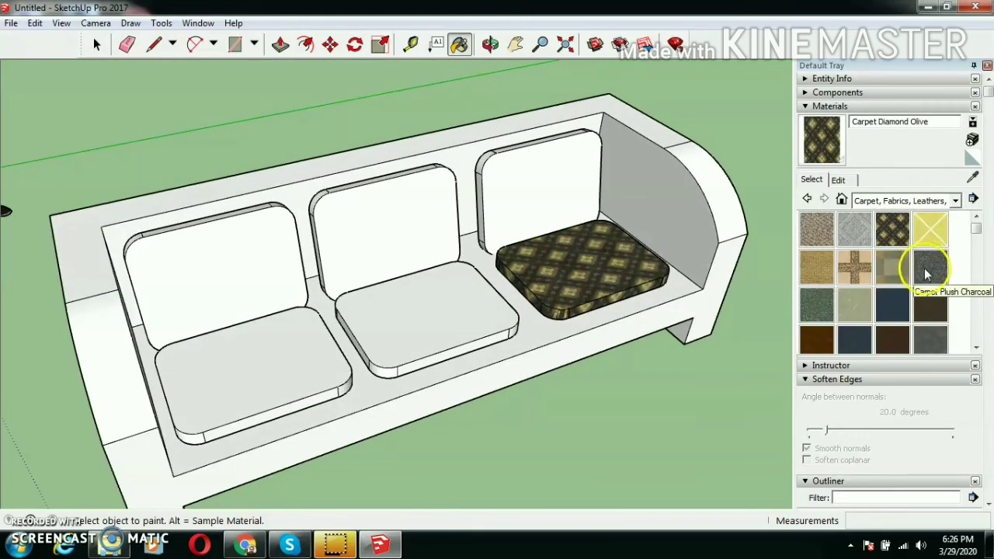
{"action": "scroll", "coordinate": [876, 272], "scroll_direction": "down", "scroll_amount": 5}
{"action": "scroll", "coordinate": [865, 310], "scroll_direction": "up", "scroll_amount": 2}
{"action": "left_click", "coordinate": [811, 319]}
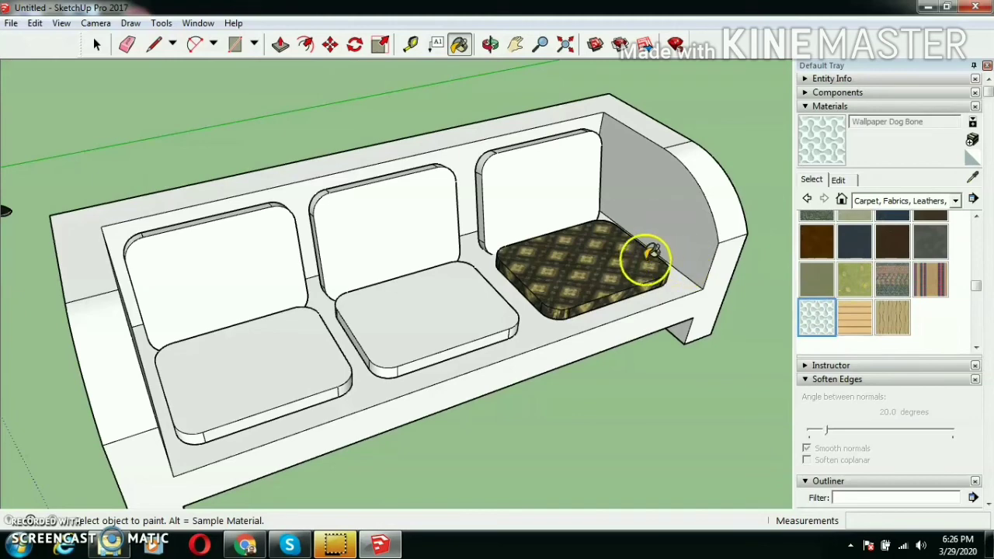
{"action": "left_click", "coordinate": [682, 228]}
Try Textile Rug Stripes and a leaf-square carpet on the frame, settling on Carpet Diamond Olive
{"action": "middle_click_drag", "start_coordinate": [683, 342], "coordinate": [745, 340]}
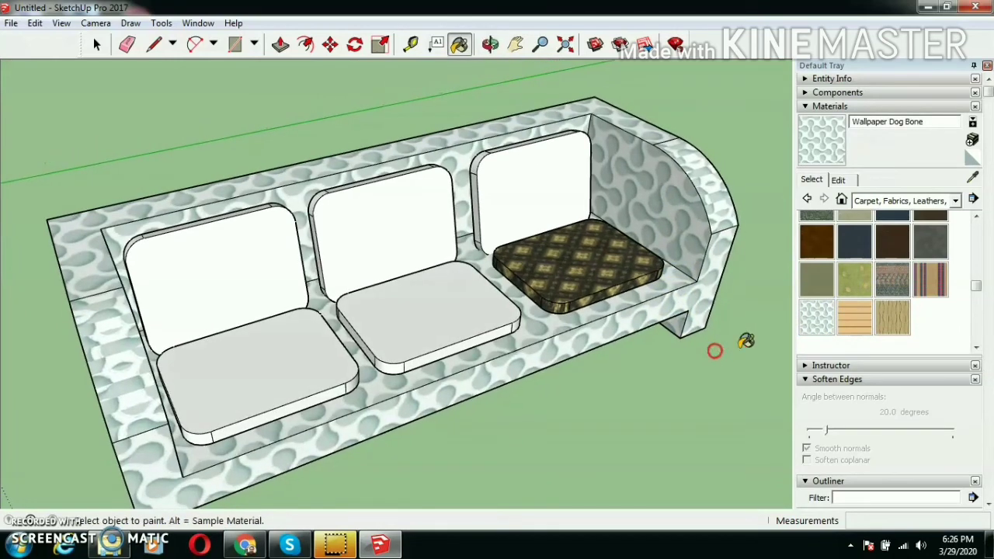
{"action": "left_click", "coordinate": [893, 280]}
{"action": "left_click", "coordinate": [713, 221]}
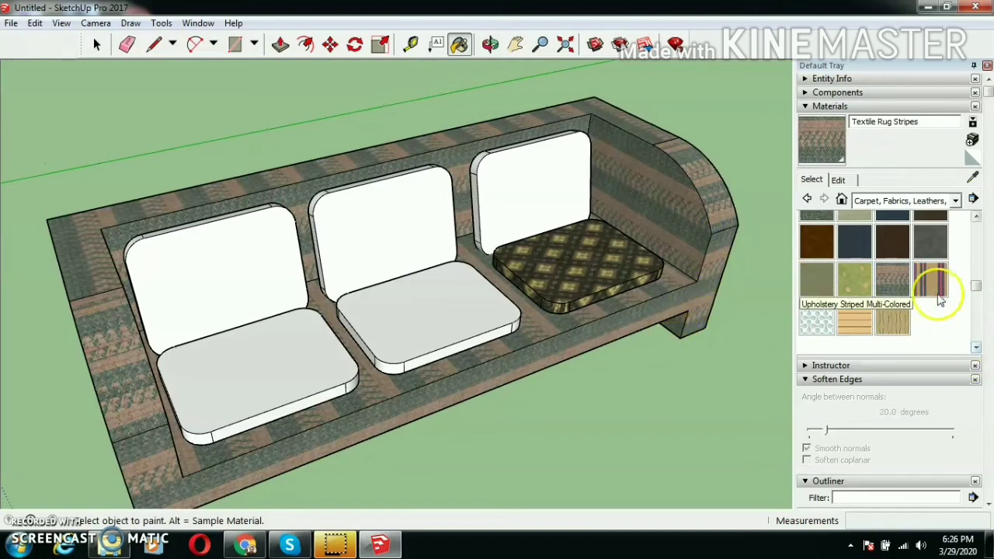
{"action": "scroll", "coordinate": [876, 247], "scroll_direction": "up", "scroll_amount": 3}
{"action": "left_click", "coordinate": [854, 266]}
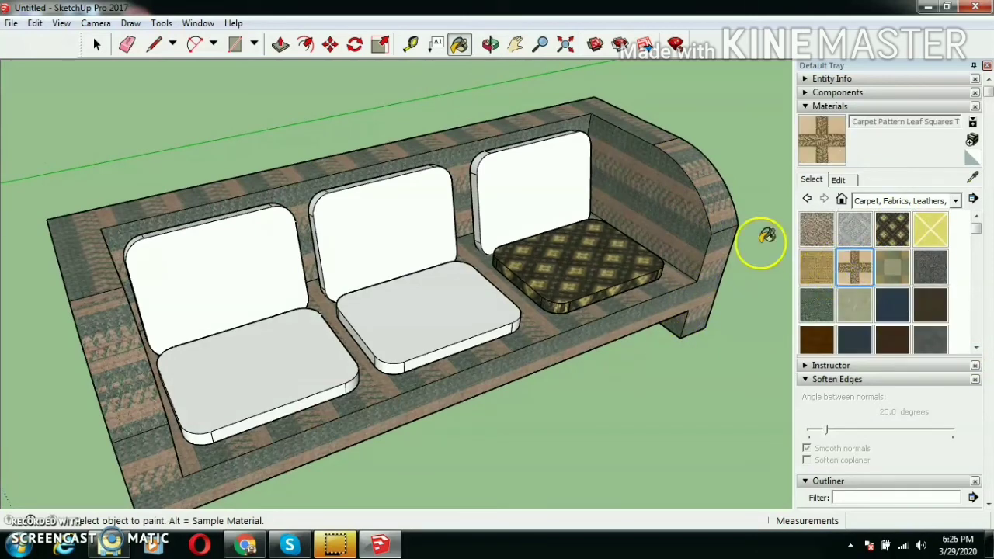
{"action": "left_click", "coordinate": [684, 211]}
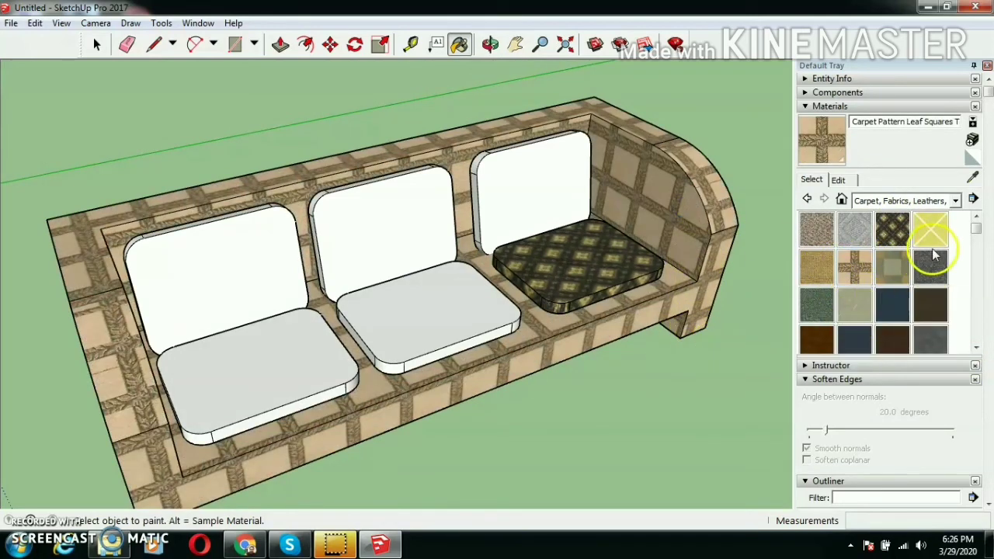
{"action": "left_click", "coordinate": [892, 229]}
{"action": "left_click", "coordinate": [700, 206]}
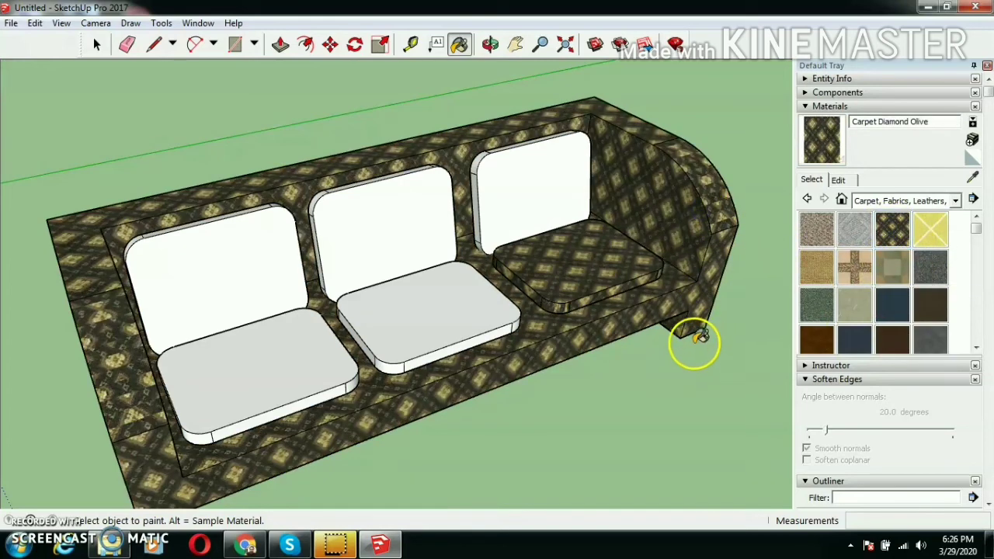
Paint all six cushions Carpet Diamond Yellow
{"action": "left_click", "coordinate": [930, 229]}
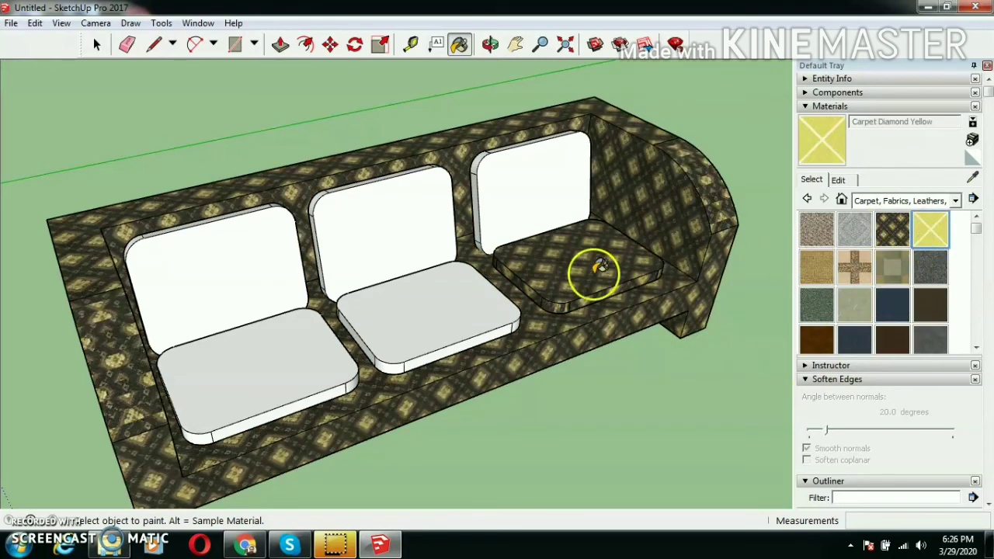
{"action": "left_click", "coordinate": [563, 247]}
{"action": "left_click", "coordinate": [523, 193]}
{"action": "left_click", "coordinate": [386, 227]}
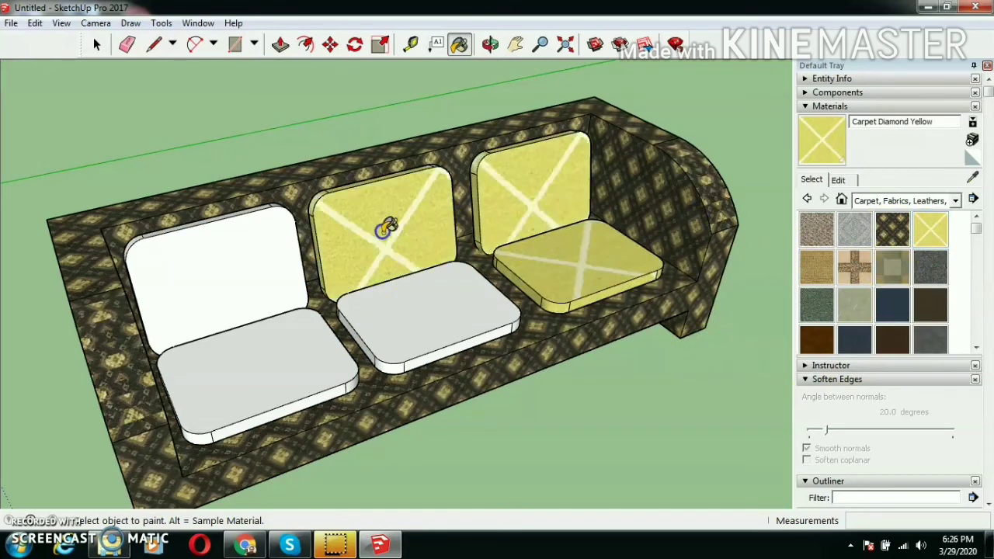
{"action": "left_click", "coordinate": [417, 306]}
{"action": "left_click", "coordinate": [231, 295]}
{"action": "left_click", "coordinate": [238, 370]}
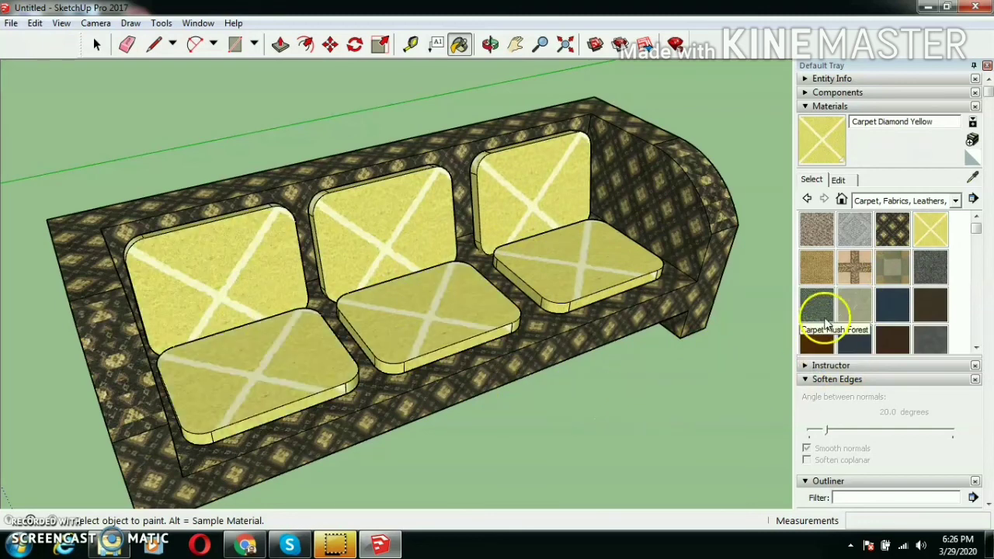
Repaint all six cushions Carpet Berber Pattern Gray
{"action": "left_click", "coordinate": [817, 230]}
{"action": "left_click", "coordinate": [537, 253]}
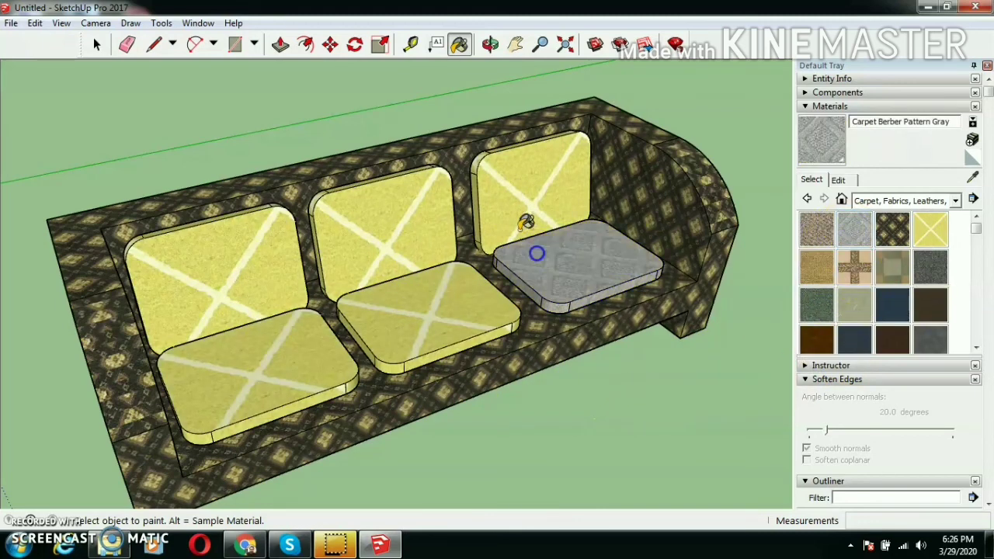
{"action": "left_click", "coordinate": [516, 195]}
{"action": "left_click", "coordinate": [398, 228]}
{"action": "left_click", "coordinate": [401, 308]}
{"action": "left_click", "coordinate": [278, 270]}
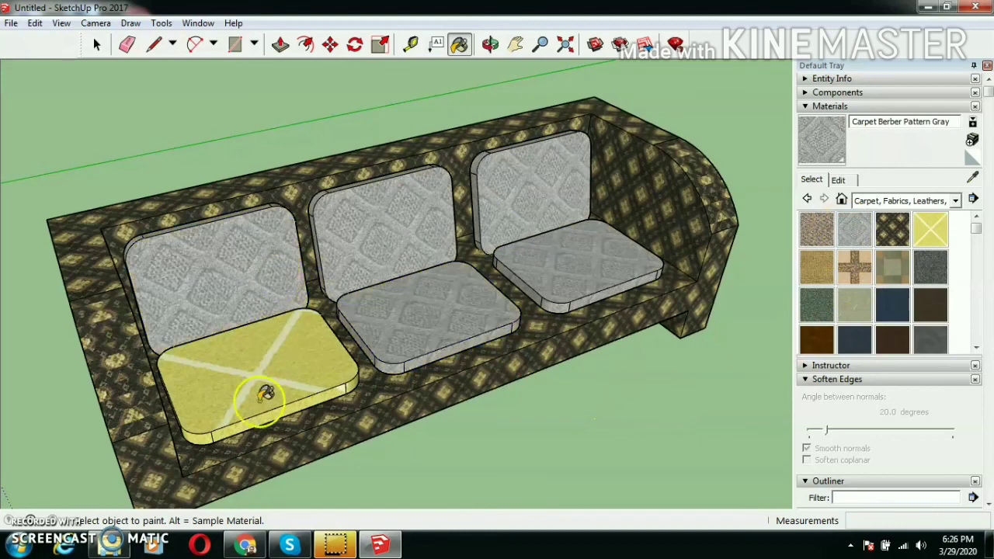
{"action": "left_click", "coordinate": [266, 394]}
{"action": "left_click", "coordinate": [97, 44]}
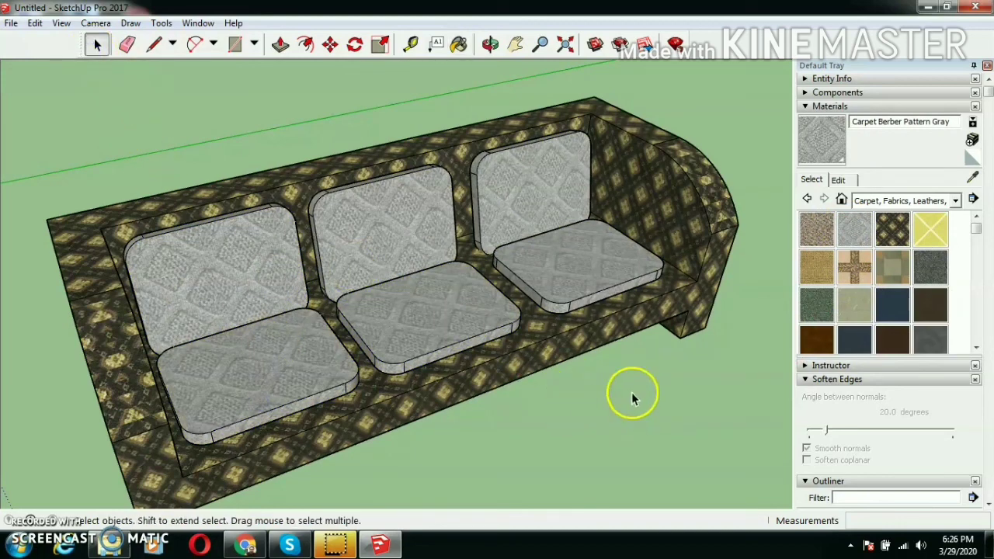
{"action": "scroll", "coordinate": [598, 314], "scroll_direction": "down", "scroll_amount": 3}
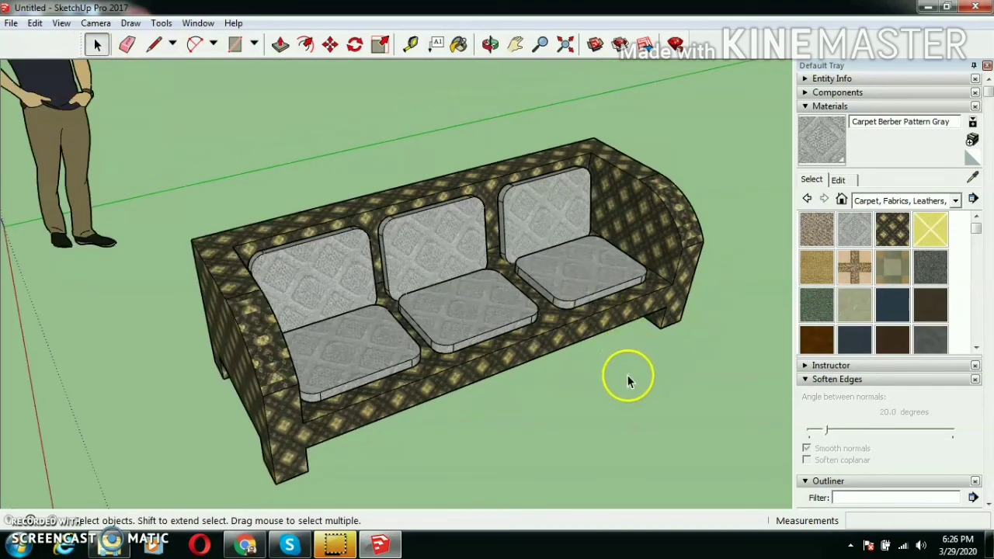
{"action": "middle_click_drag", "start_coordinate": [627, 374], "coordinate": [510, 381]}
{"action": "scroll", "coordinate": [483, 342], "scroll_direction": "up", "scroll_amount": 3}
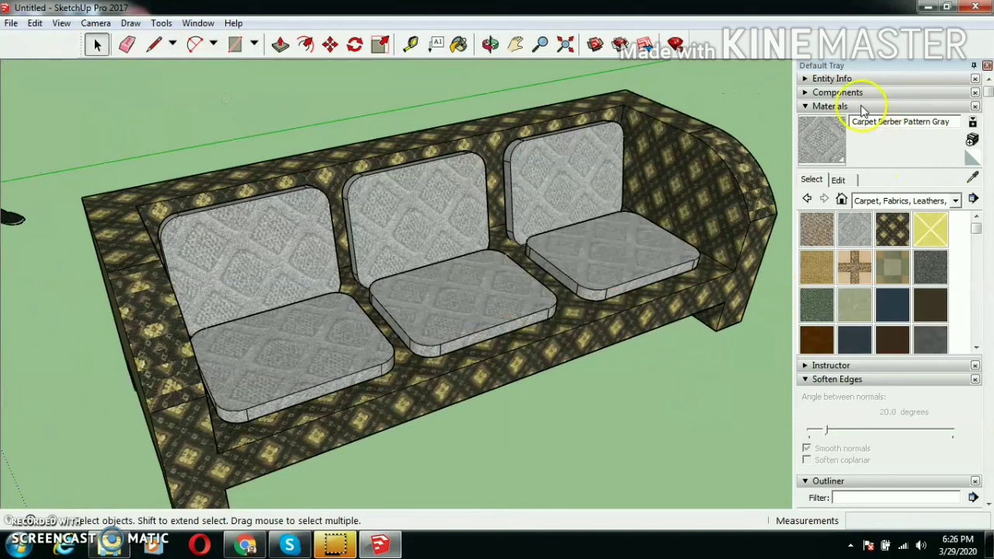
In the Outliner, step through the seat and back cushion Component#1 entries one by one
{"action": "left_click", "coordinate": [831, 106]}
{"action": "scroll", "coordinate": [844, 276], "scroll_direction": "down", "scroll_amount": 3}
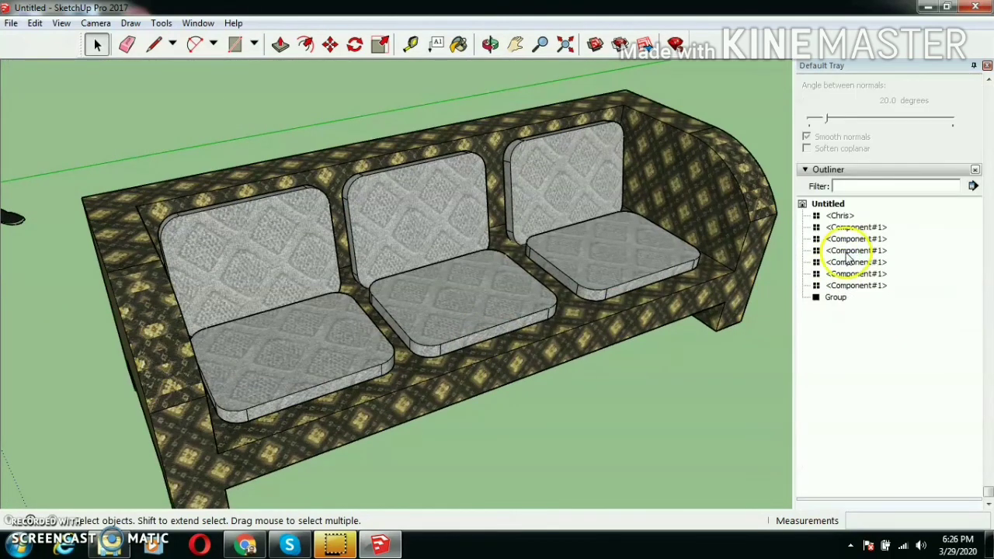
{"action": "left_click", "coordinate": [837, 228]}
{"action": "left_click", "coordinate": [842, 240]}
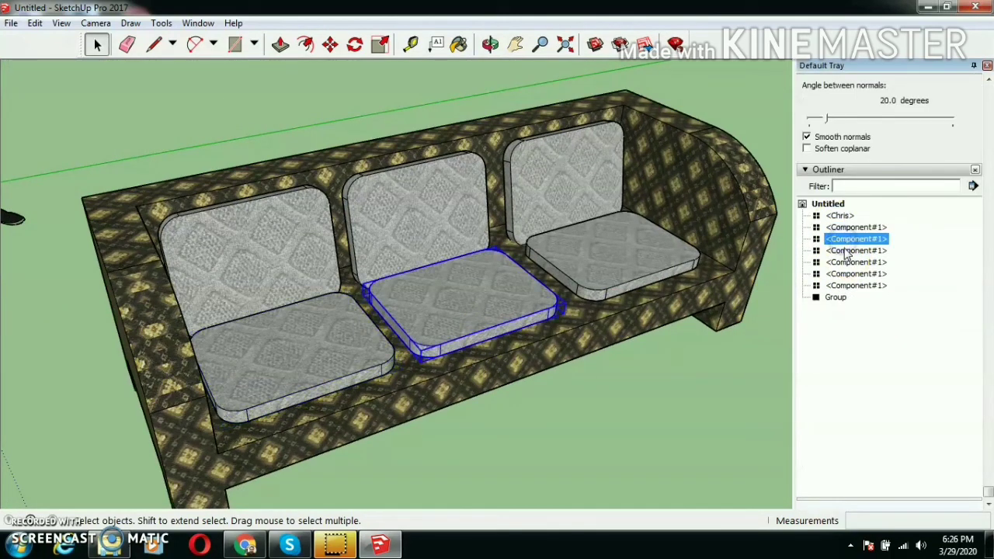
{"action": "left_click", "coordinate": [846, 251]}
{"action": "left_click", "coordinate": [847, 262]}
{"action": "left_click", "coordinate": [846, 274]}
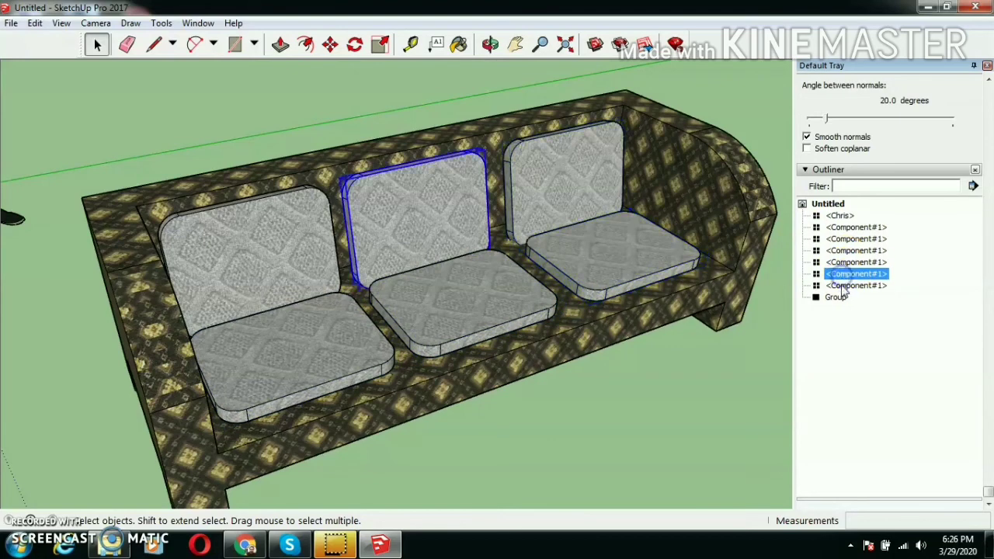
{"action": "left_click", "coordinate": [845, 286]}
Select the sofa frame Group alone and view the sofa's left end
{"action": "left_click", "coordinate": [836, 298]}
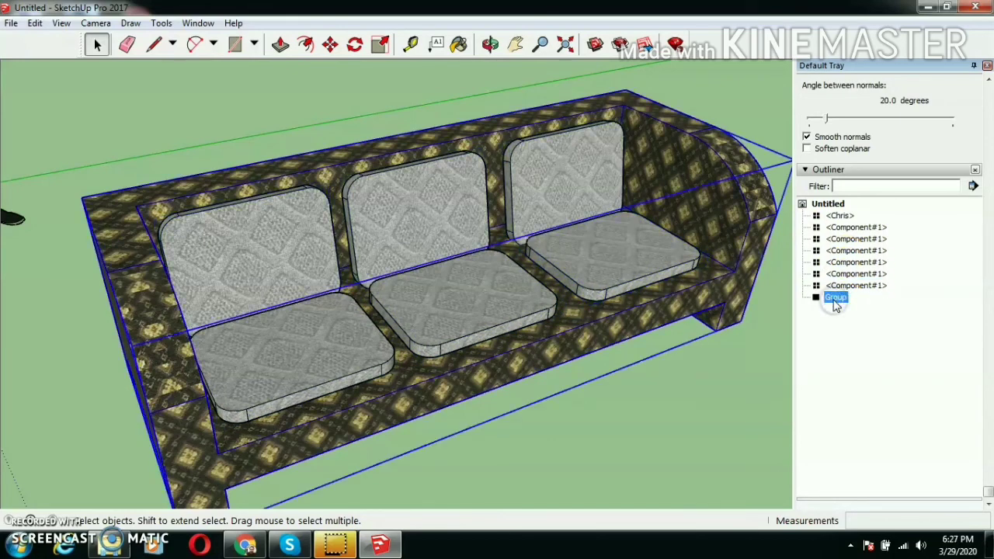
{"action": "middle_click_drag", "start_coordinate": [558, 329], "coordinate": [625, 355]}
{"action": "scroll", "coordinate": [667, 337], "scroll_direction": "down", "scroll_amount": 3}
{"action": "scroll", "coordinate": [732, 343], "scroll_direction": "up", "scroll_amount": 3}
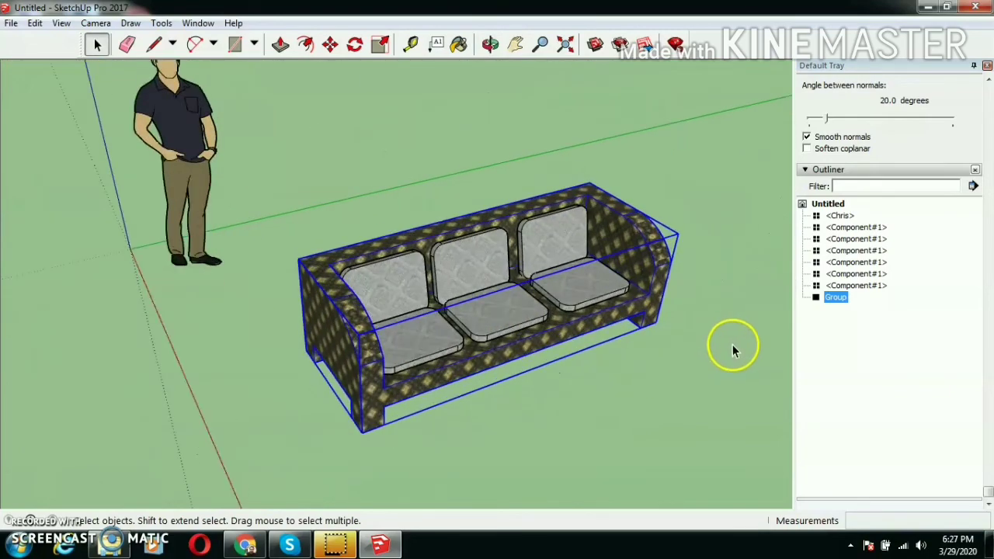
{"action": "scroll", "coordinate": [737, 342], "scroll_direction": "down", "scroll_amount": 3}
{"action": "scroll", "coordinate": [754, 355], "scroll_direction": "up", "scroll_amount": 3}
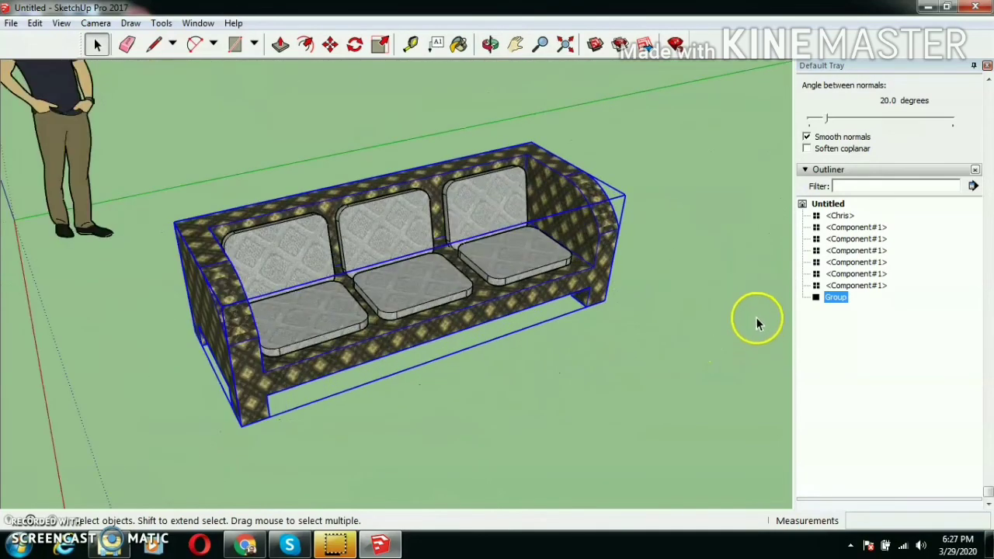
Ctrl-move a copy of the sofa frame to the right of the original
{"action": "left_click", "coordinate": [330, 45]}
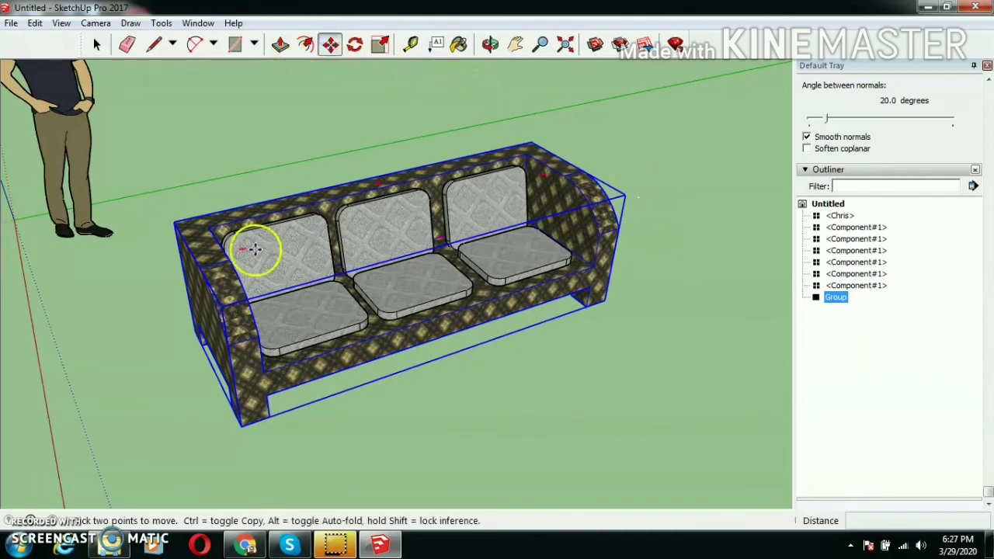
{"action": "key", "text": "ctrl"}
{"action": "left_click", "coordinate": [196, 333]}
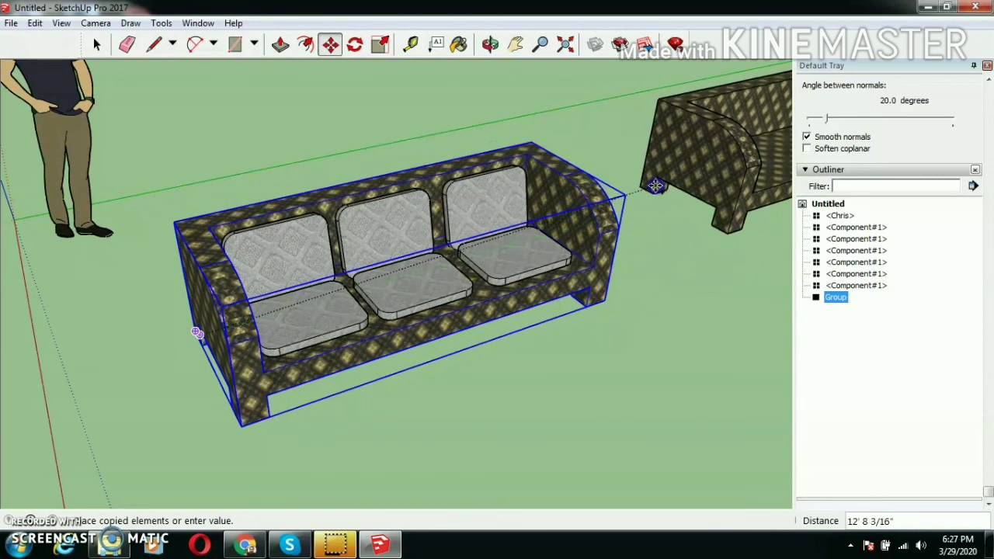
{"action": "left_click", "coordinate": [655, 188]}
{"action": "scroll", "coordinate": [612, 322], "scroll_direction": "down", "scroll_amount": 6}
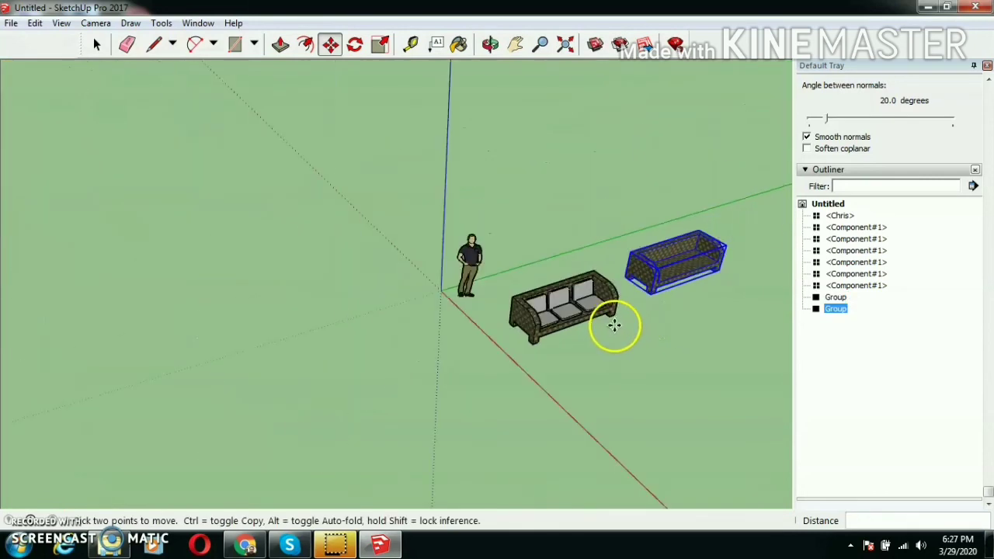
{"action": "scroll", "coordinate": [744, 267], "scroll_direction": "up", "scroll_amount": 5}
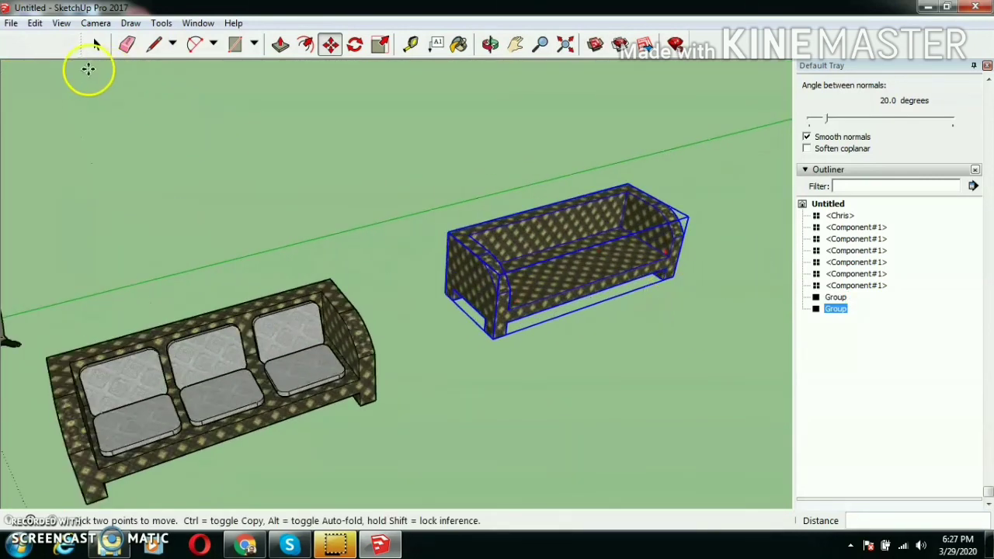
Clear the selection and check the original and copied frame Groups in the Outliner
{"action": "left_click", "coordinate": [97, 44]}
{"action": "left_click", "coordinate": [492, 393]}
{"action": "scroll", "coordinate": [494, 378], "scroll_direction": "down", "scroll_amount": 3}
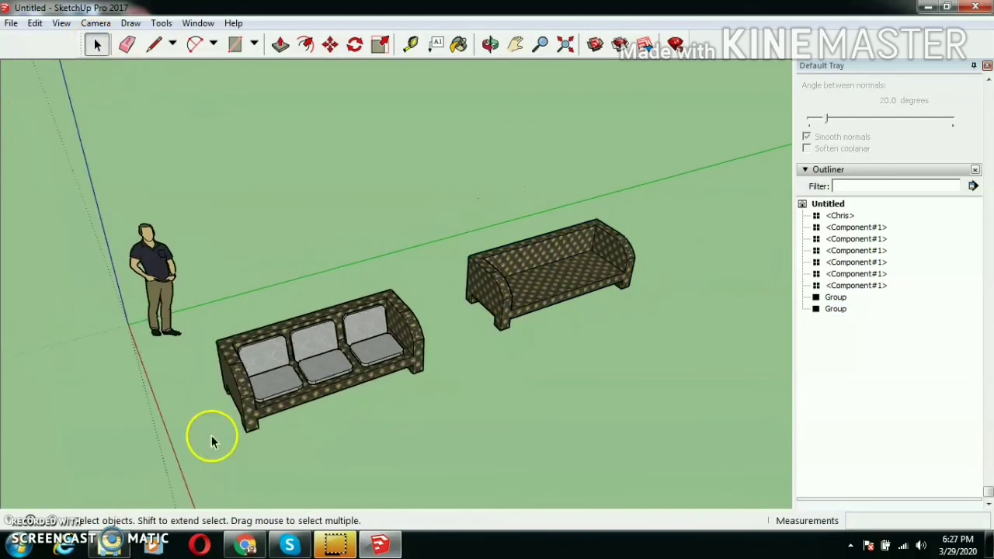
{"action": "scroll", "coordinate": [176, 443], "scroll_direction": "up", "scroll_amount": 2}
{"action": "scroll", "coordinate": [751, 217], "scroll_direction": "up", "scroll_amount": 2}
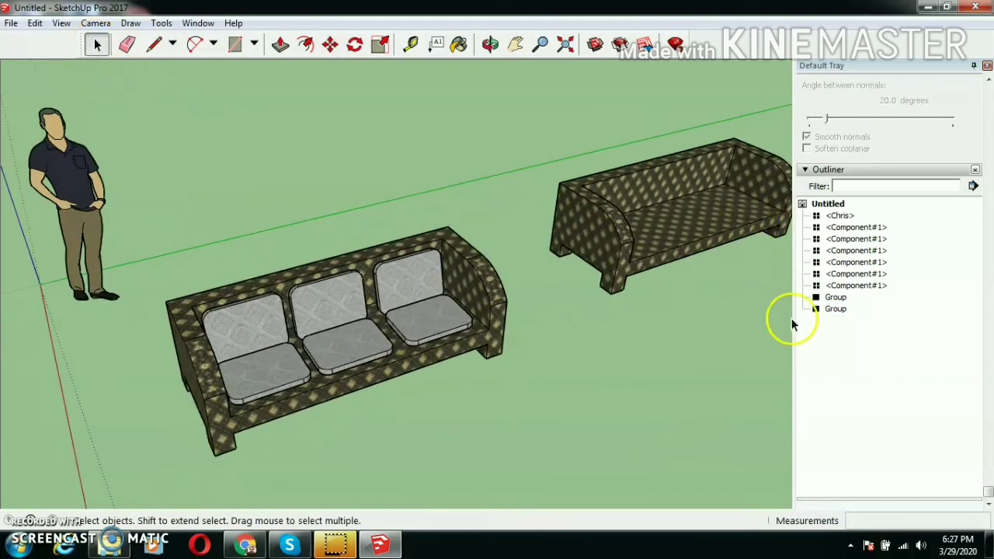
{"action": "left_click", "coordinate": [836, 297]}
{"action": "left_click", "coordinate": [835, 309]}
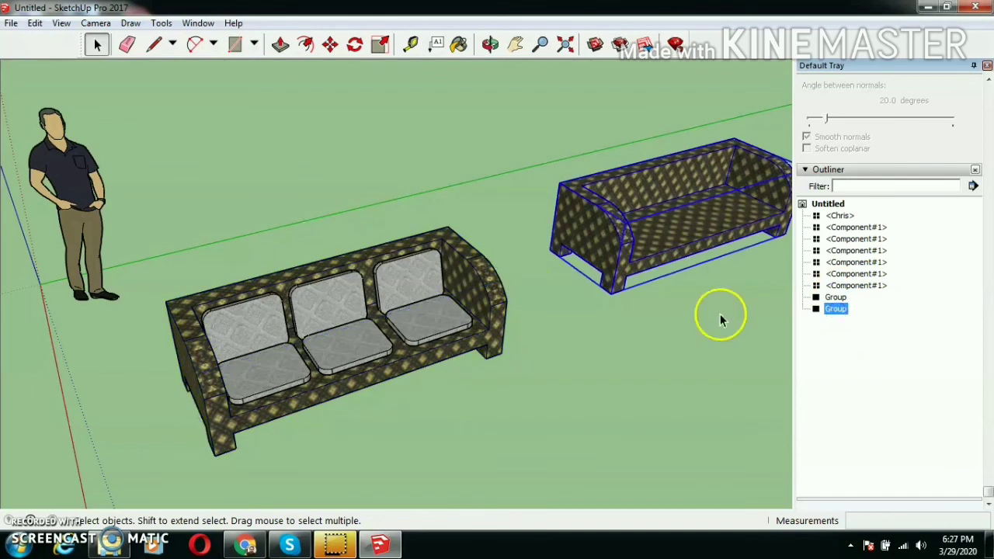
Edit a seat cushion component and Push/Pull its top face up 3" so all cushions thicken
{"action": "left_click", "coordinate": [260, 362]}
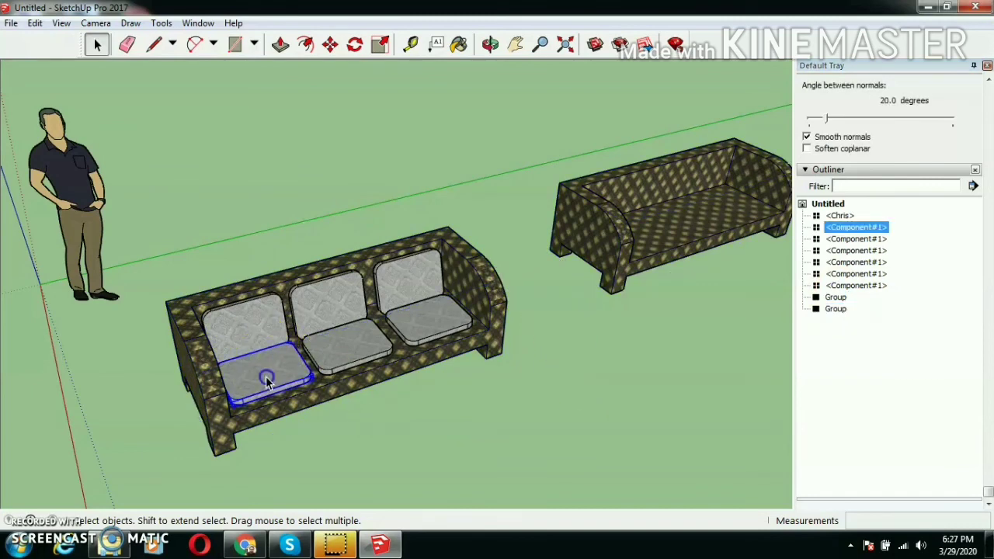
{"action": "double_click", "coordinate": [266, 377]}
{"action": "scroll", "coordinate": [266, 375], "scroll_direction": "up", "scroll_amount": 5}
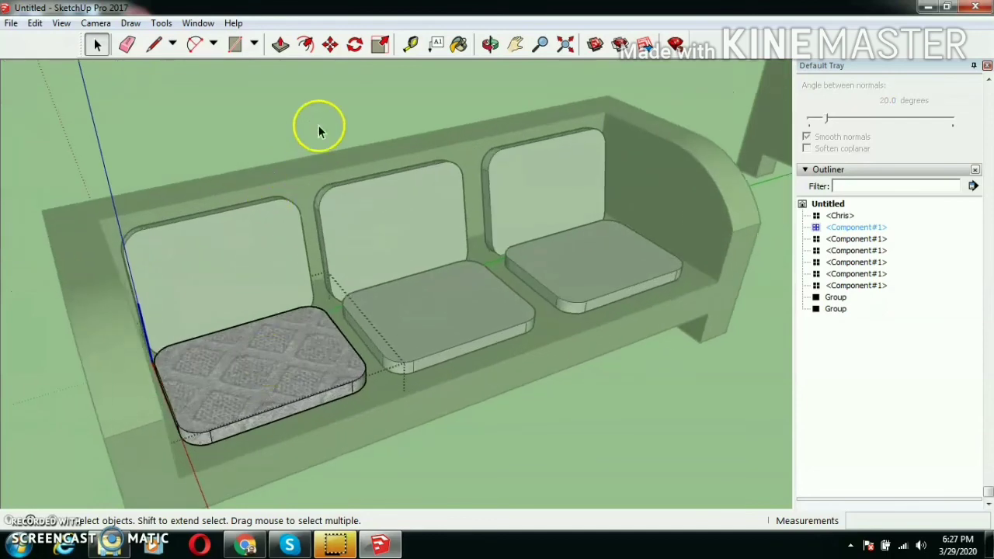
{"action": "left_click", "coordinate": [281, 44]}
{"action": "left_click", "coordinate": [264, 362]}
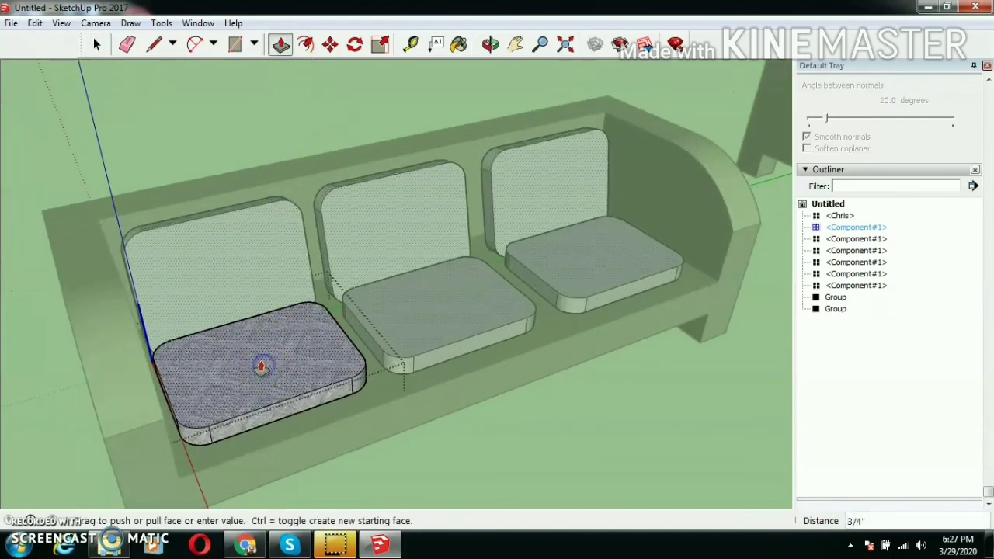
{"action": "mouse_move", "coordinate": [262, 367]}
{"action": "left_mouse_down"}
{"action": "mouse_move", "coordinate": [266, 311]}
{"action": "mouse_move", "coordinate": [264, 350]}
{"action": "left_mouse_up"}
{"action": "scroll", "coordinate": [466, 356], "scroll_direction": "down", "scroll_amount": 3}
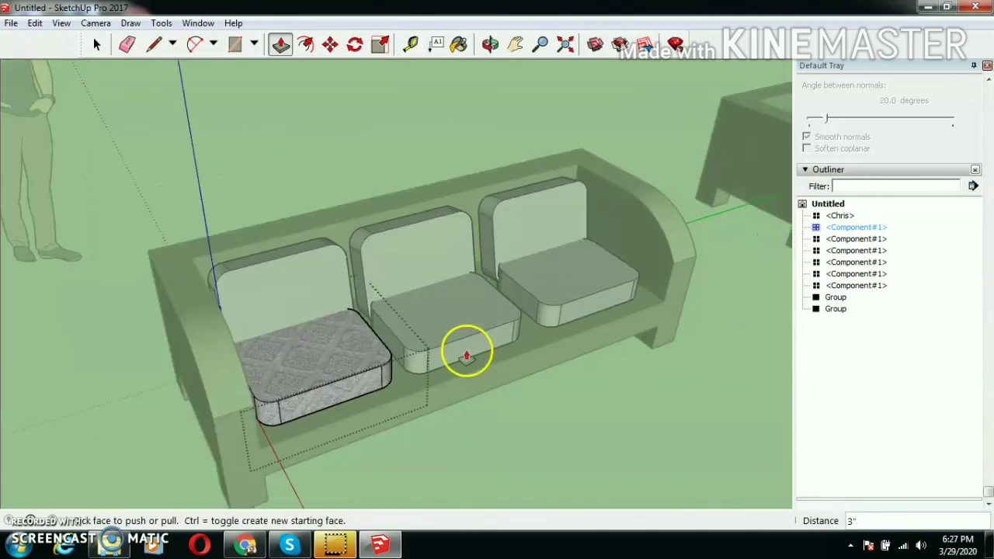
{"action": "scroll", "coordinate": [466, 355], "scroll_direction": "down", "scroll_amount": 3}
{"action": "left_click", "coordinate": [97, 44]}
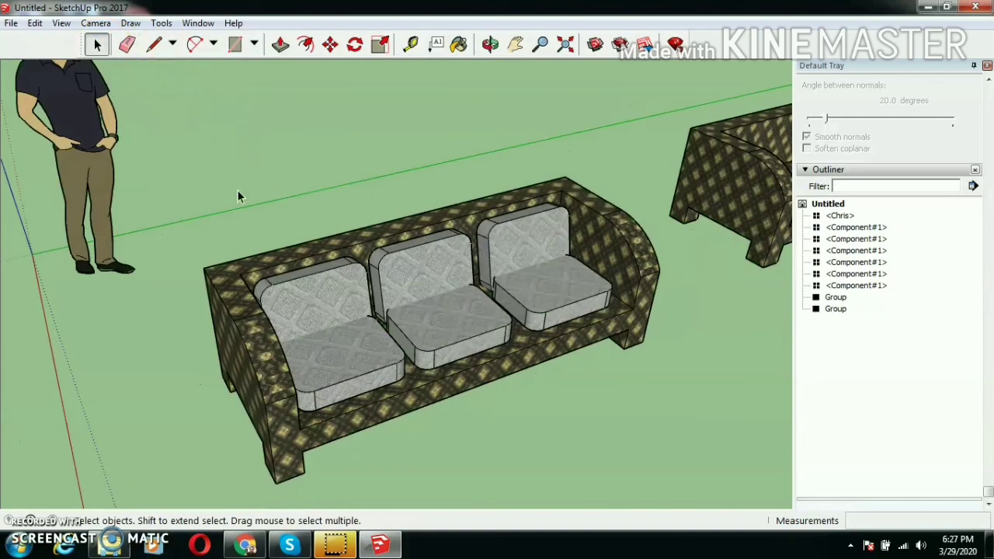
{"action": "scroll", "coordinate": [295, 333], "scroll_direction": "down", "scroll_amount": 2}
{"action": "scroll", "coordinate": [530, 334], "scroll_direction": "down", "scroll_amount": 1}
{"action": "scroll", "coordinate": [435, 302], "scroll_direction": "up", "scroll_amount": 4}
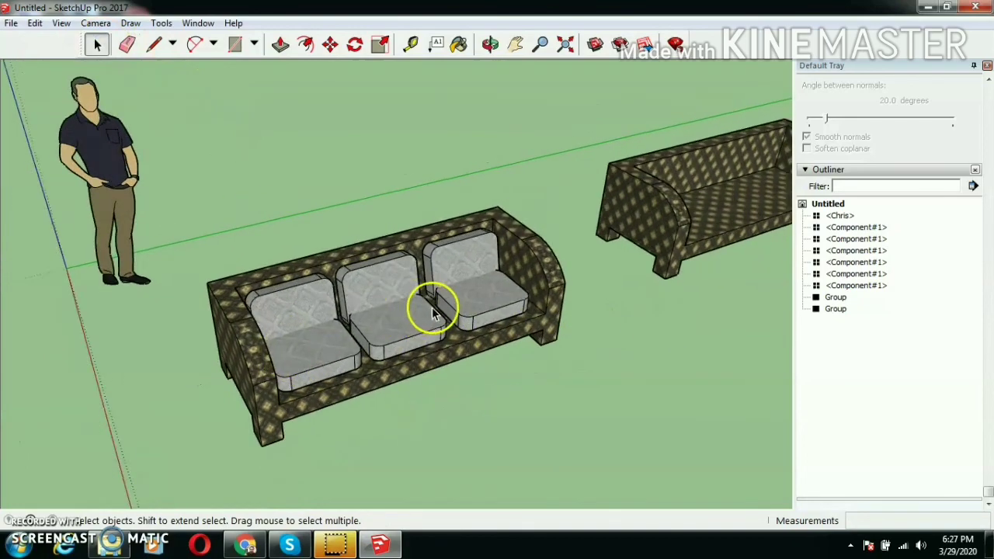
{"action": "scroll", "coordinate": [438, 298], "scroll_direction": "down", "scroll_amount": 3}
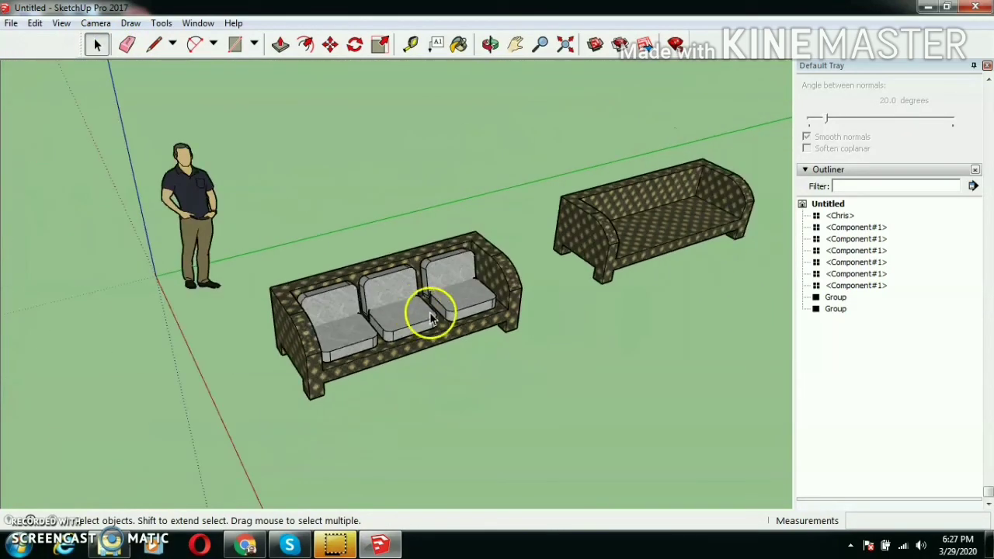
{"action": "scroll", "coordinate": [598, 296], "scroll_direction": "up", "scroll_amount": 4}
Inside the original sofa frame group, Push/Pull the top face up 6 7/16", then exit
{"action": "double_click", "coordinate": [384, 297]}
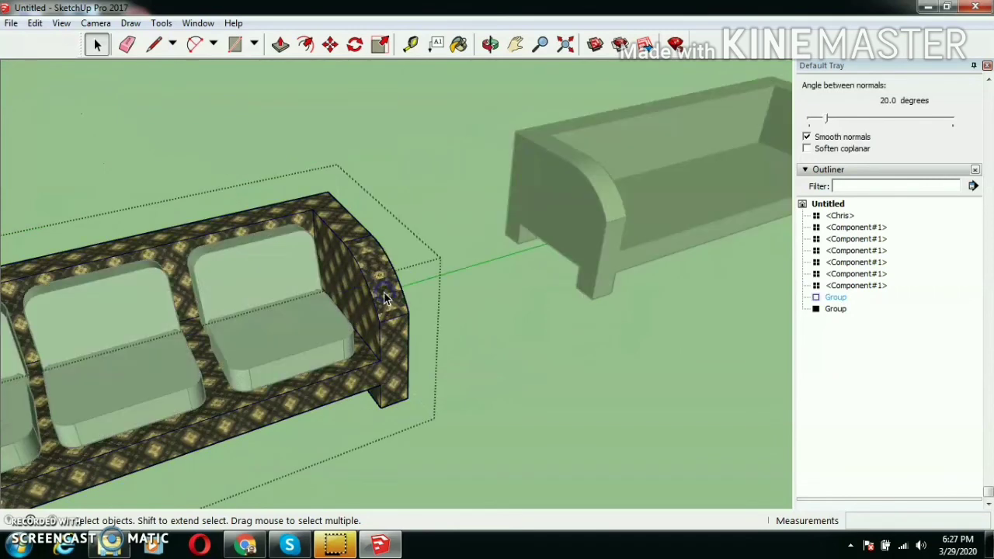
{"action": "left_click", "coordinate": [280, 44]}
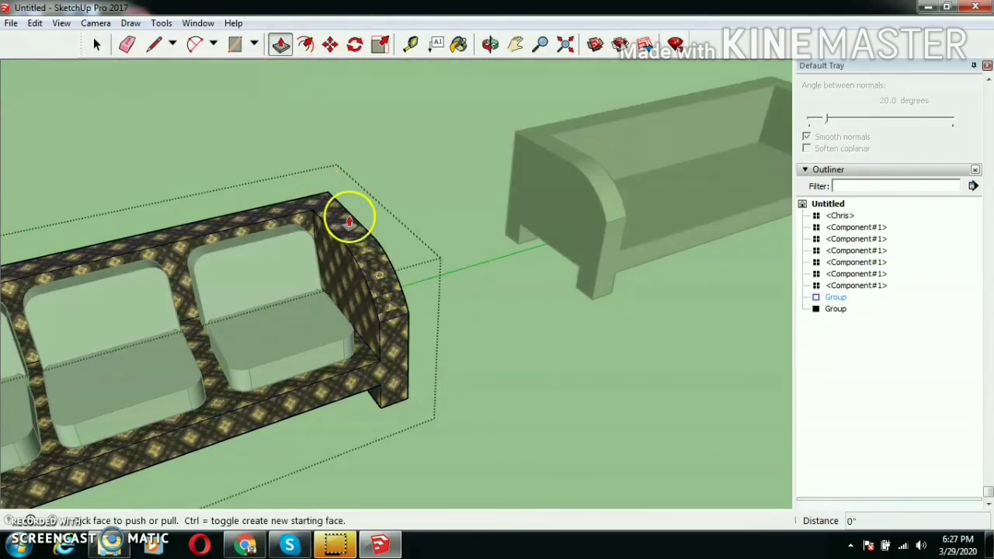
{"action": "left_click_drag", "start_coordinate": [350, 215], "coordinate": [344, 189]}
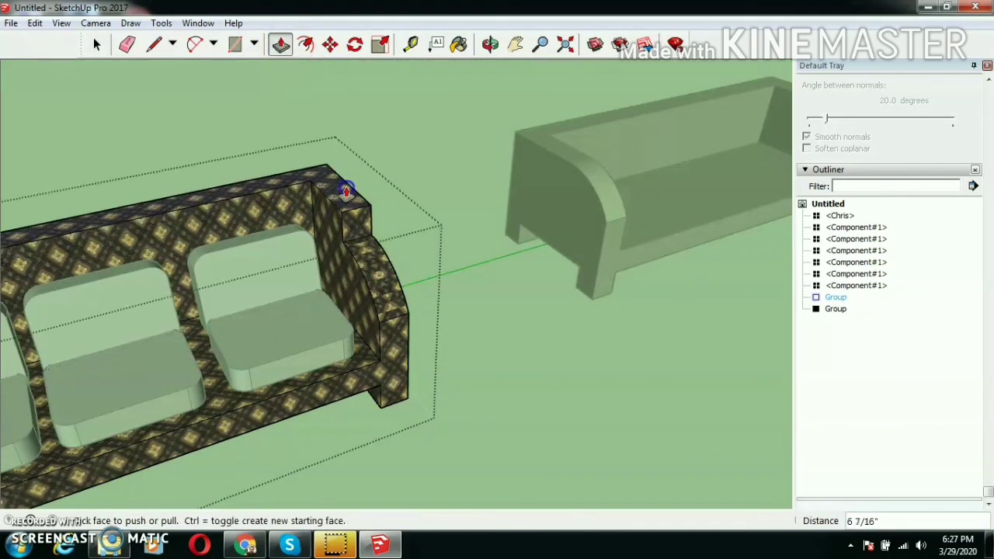
{"action": "scroll", "coordinate": [341, 183], "scroll_direction": "down", "scroll_amount": 1}
{"action": "left_click", "coordinate": [97, 44]}
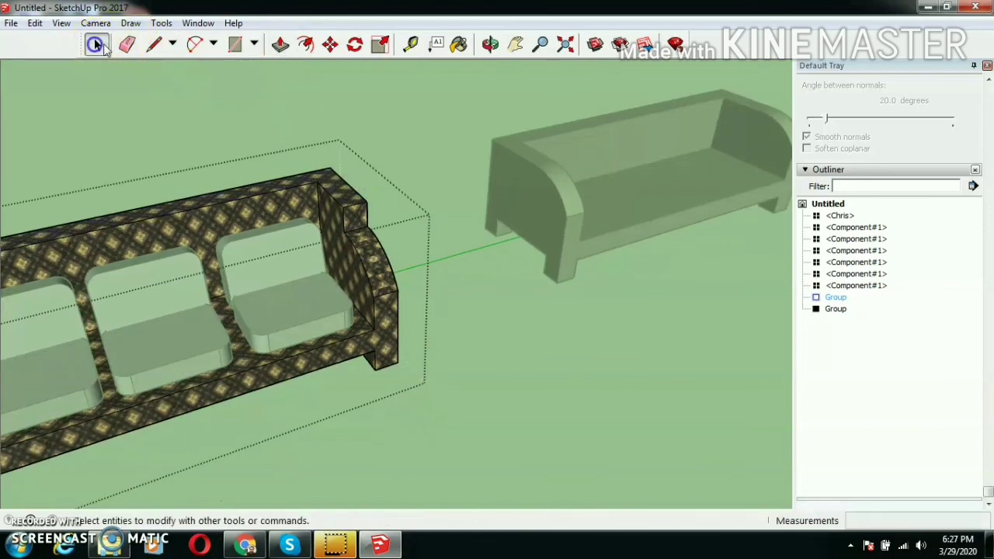
{"action": "left_click", "coordinate": [458, 277]}
Orbit and zoom around the scene to compare the raised original with the unchanged copy
{"action": "scroll", "coordinate": [310, 209], "scroll_direction": "up", "scroll_amount": 3}
{"action": "scroll", "coordinate": [661, 137], "scroll_direction": "up", "scroll_amount": 4}
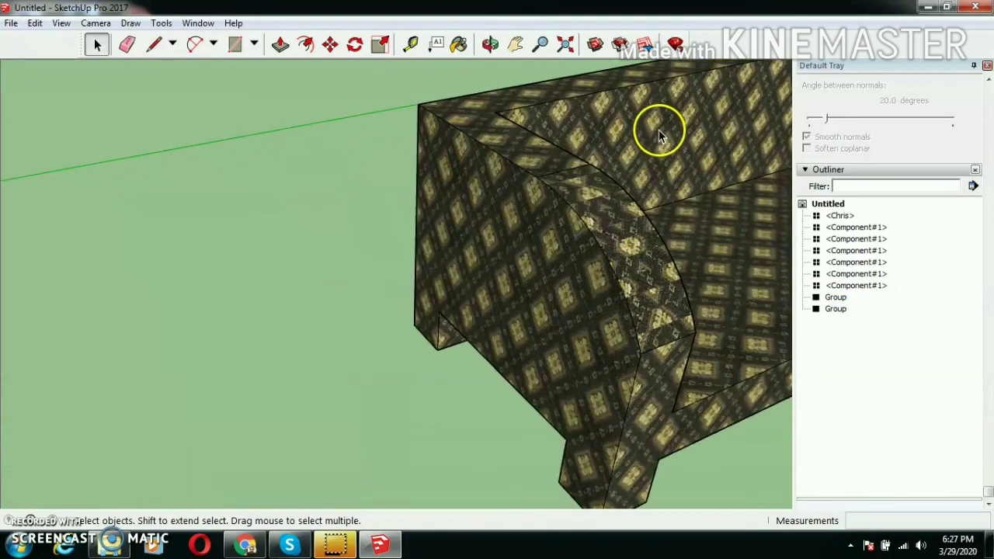
{"action": "scroll", "coordinate": [601, 167], "scroll_direction": "down", "scroll_amount": 4}
{"action": "scroll", "coordinate": [597, 172], "scroll_direction": "down", "scroll_amount": 2}
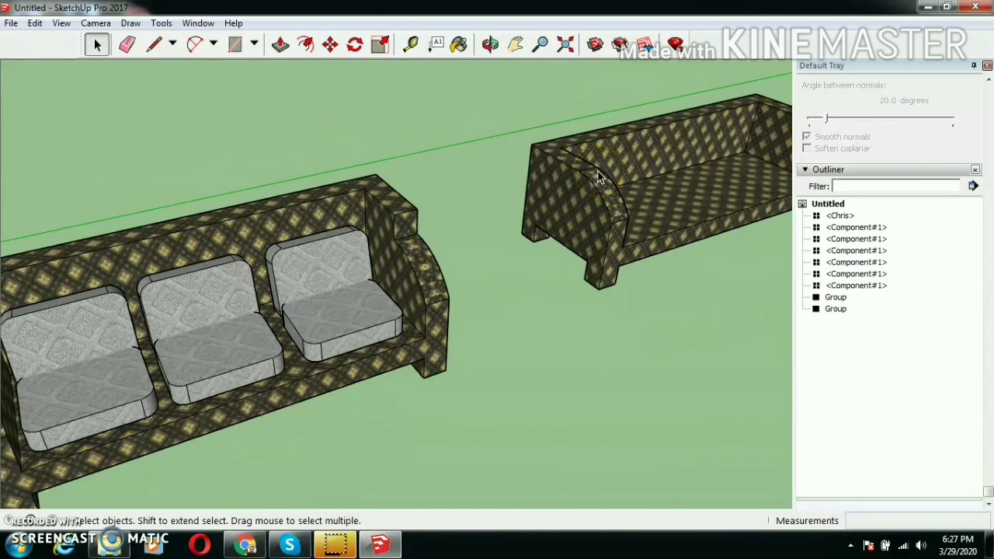
{"action": "scroll", "coordinate": [595, 163], "scroll_direction": "up", "scroll_amount": 3}
{"action": "scroll", "coordinate": [592, 157], "scroll_direction": "down", "scroll_amount": 5}
{"action": "scroll", "coordinate": [590, 159], "scroll_direction": "down", "scroll_amount": 2}
{"action": "middle_click_drag", "start_coordinate": [354, 377], "coordinate": [10, 375]}
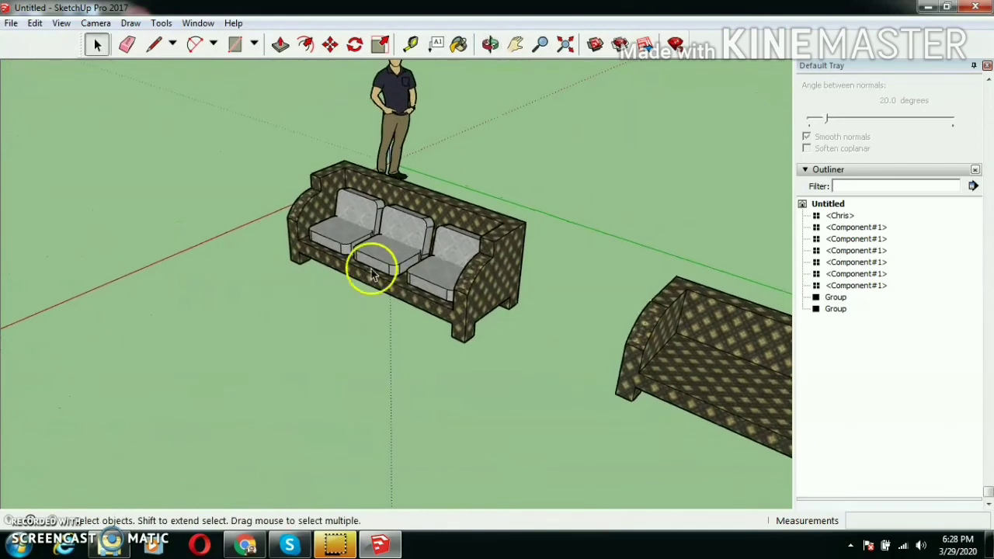
{"action": "scroll", "coordinate": [377, 266], "scroll_direction": "up", "scroll_amount": 2}
{"action": "scroll", "coordinate": [359, 255], "scroll_direction": "down", "scroll_amount": 2}
{"action": "scroll", "coordinate": [364, 267], "scroll_direction": "down", "scroll_amount": 1}
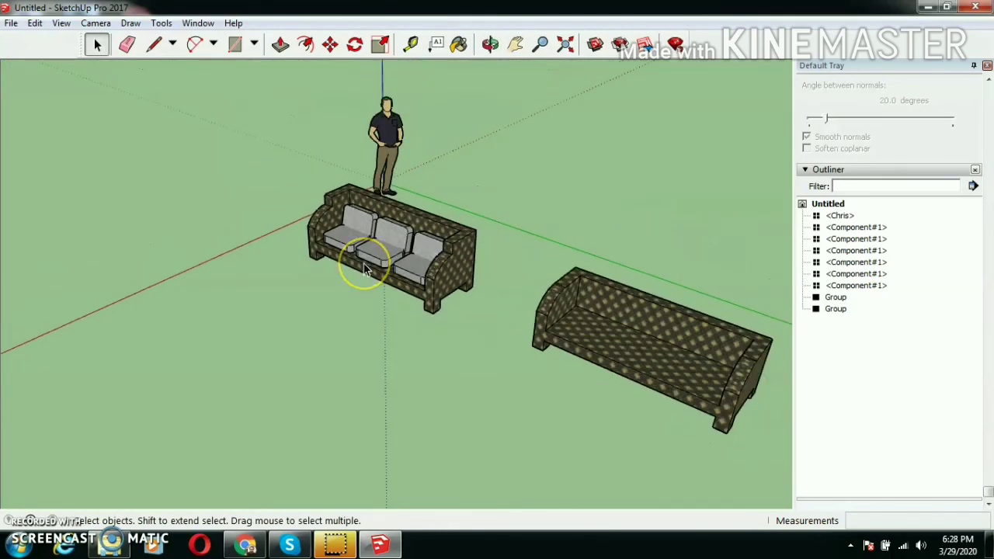
{"action": "scroll", "coordinate": [468, 262], "scroll_direction": "up", "scroll_amount": 1}
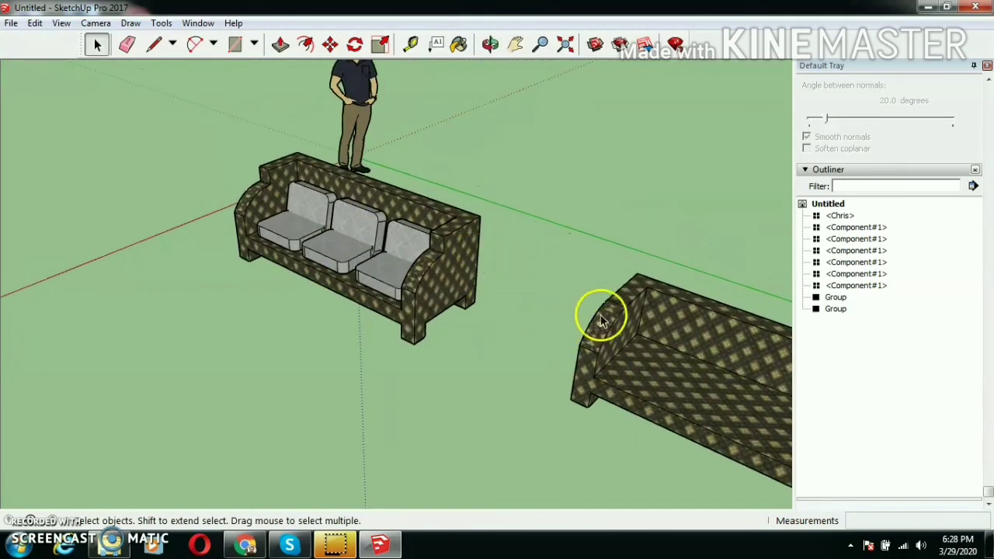
{"action": "mouse_move", "coordinate": [650, 332]}
{"action": "middle_mouse_down"}
{"action": "mouse_move", "coordinate": [676, 406]}
{"action": "mouse_move", "coordinate": [566, 366]}
{"action": "mouse_move", "coordinate": [459, 373]}
{"action": "mouse_move", "coordinate": [377, 399]}
{"action": "mouse_move", "coordinate": [328, 394]}
{"action": "middle_mouse_up"}
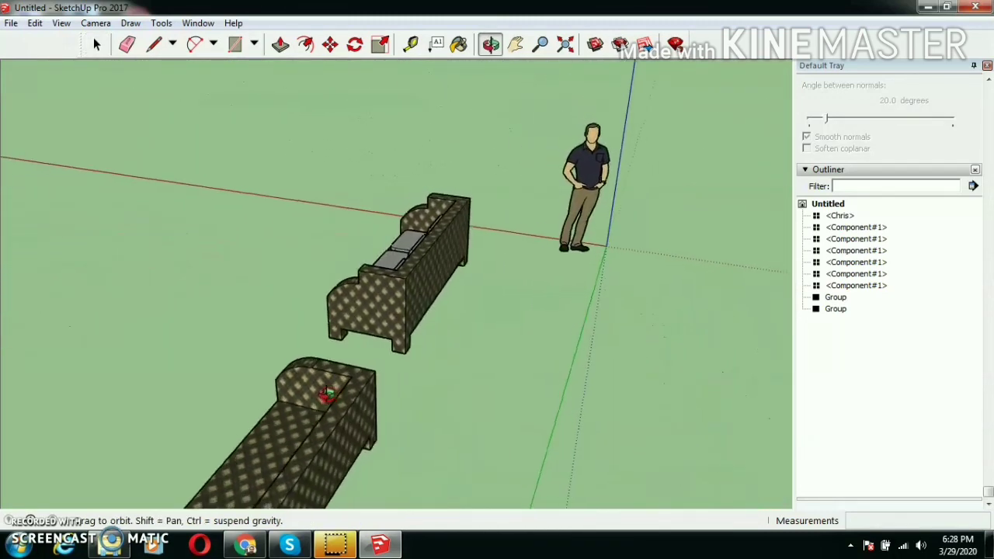